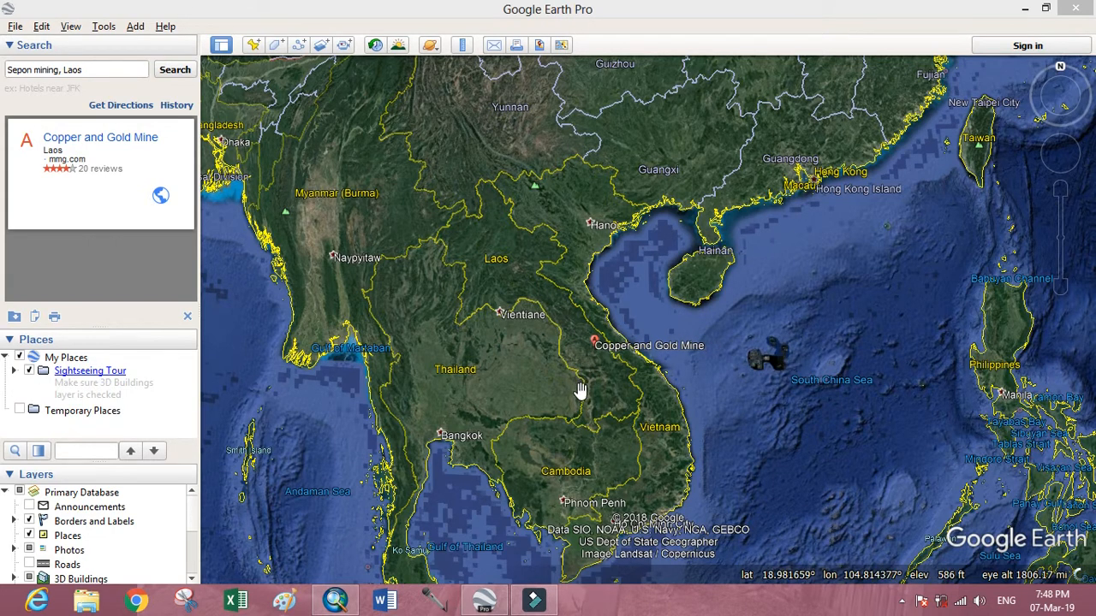
# Search for "Sepon mining, Laos" and frame the whole Copper and Gold Mine site on the map.
pyautogui.click(535, 321)
pyautogui.moveTo(567, 308); pyautogui.dragTo(534, 268)
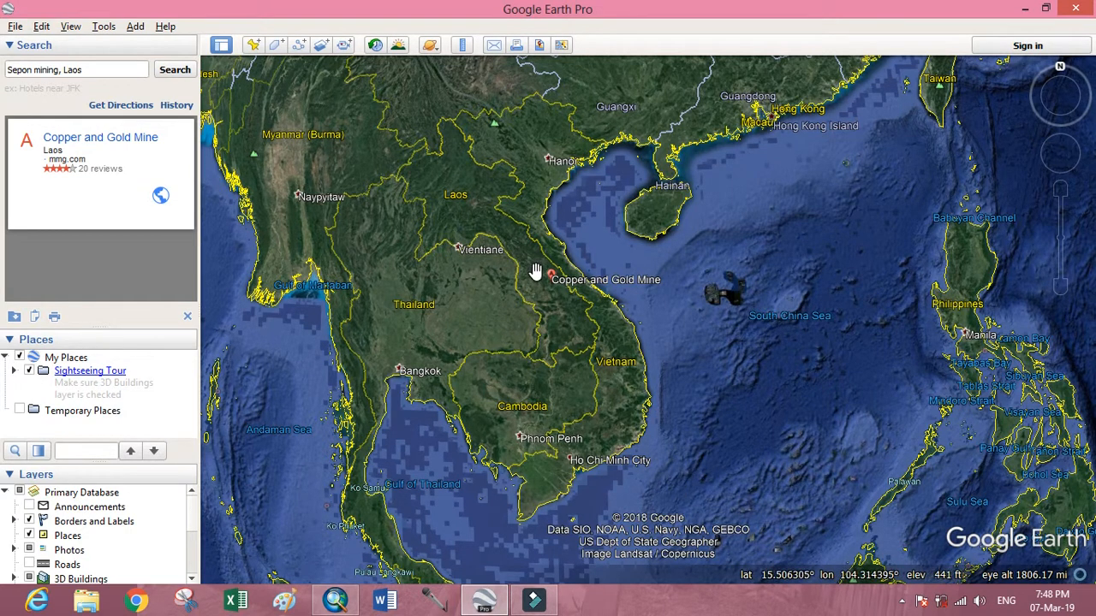
pyautogui.click(90, 71)
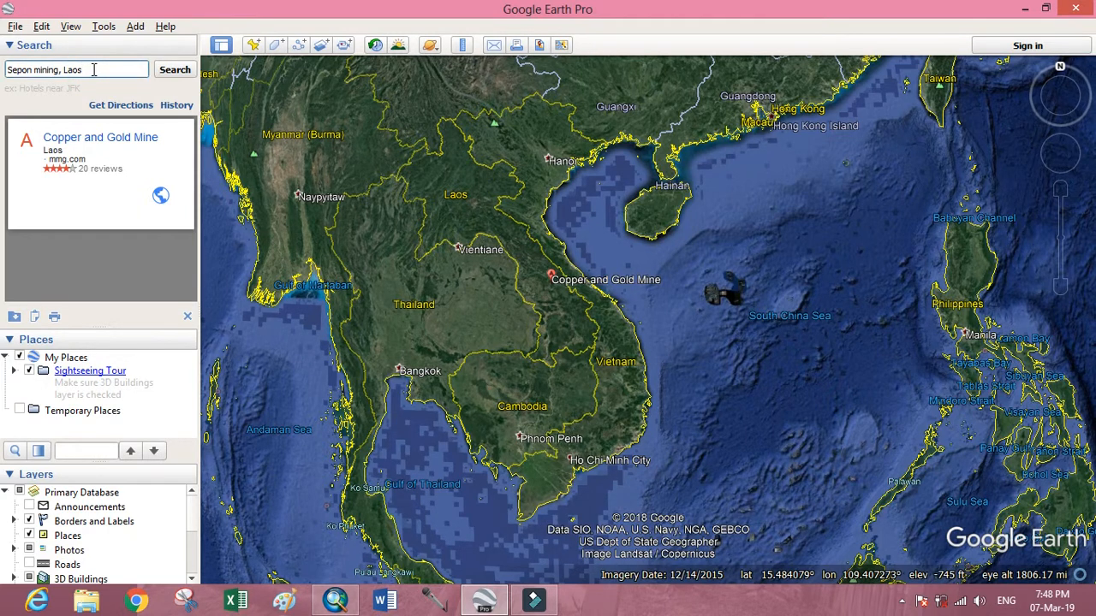
pyautogui.press('Return')
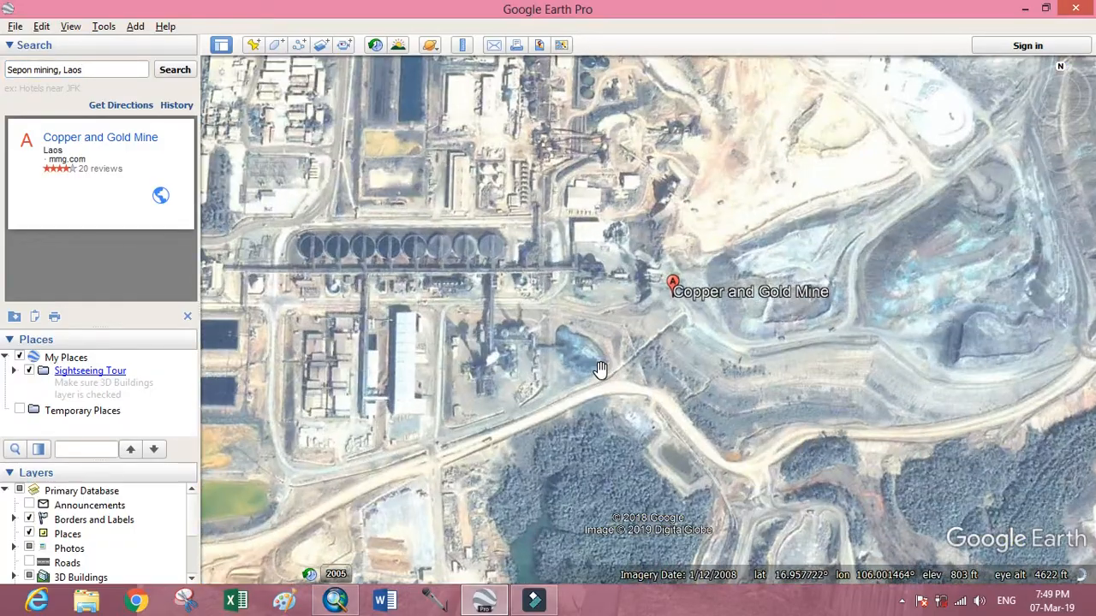
pyautogui.scroll(-5, 599, 369)
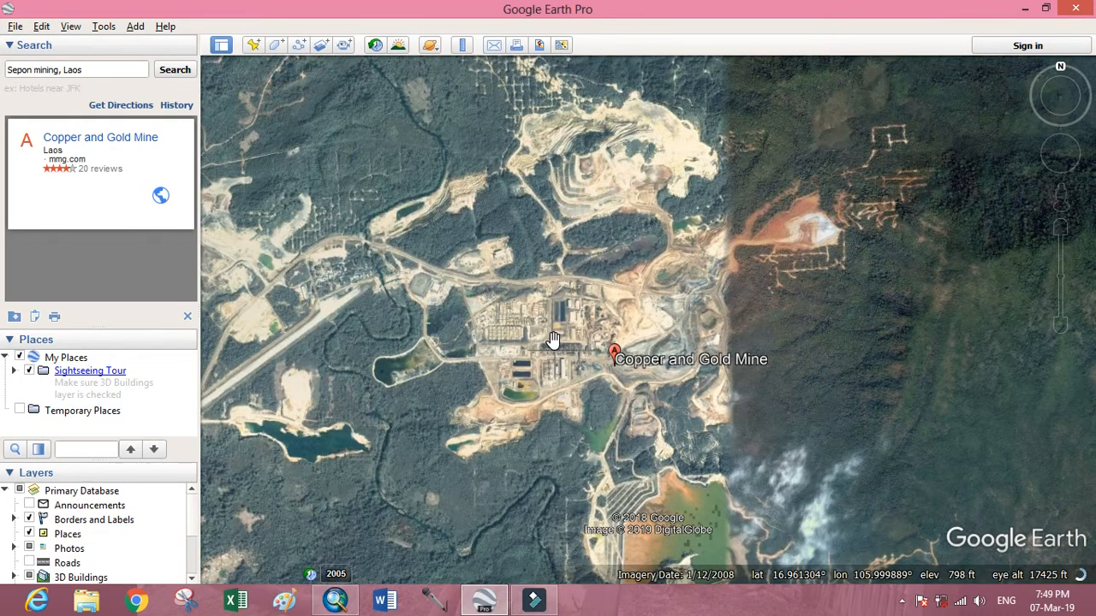
pyautogui.scroll(2, 552, 340)
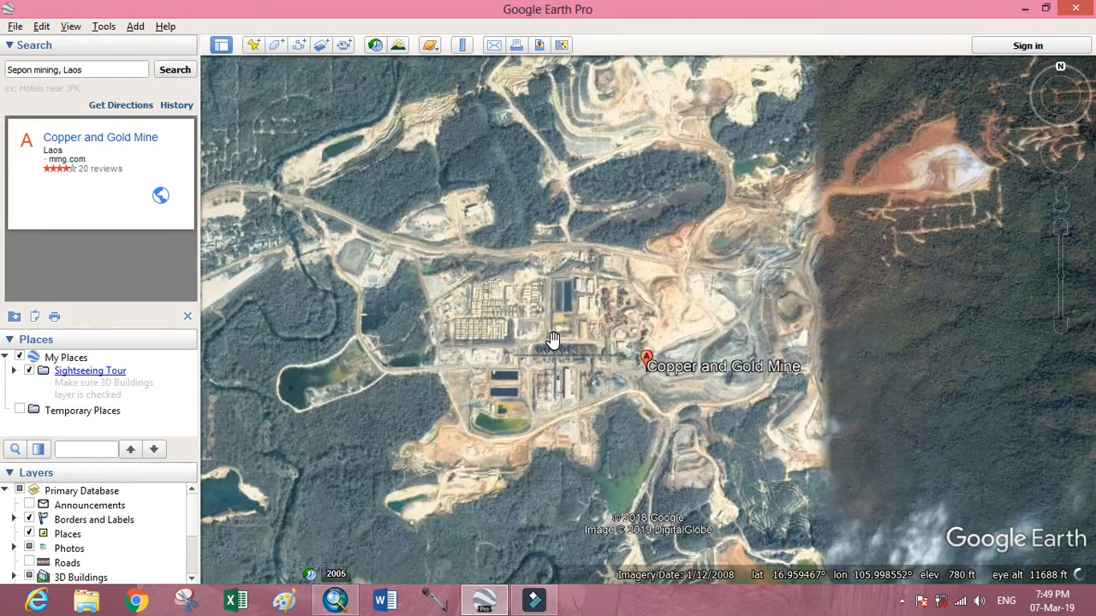
pyautogui.scroll(-2, 552, 340)
pyautogui.scroll(-1, 552, 340)
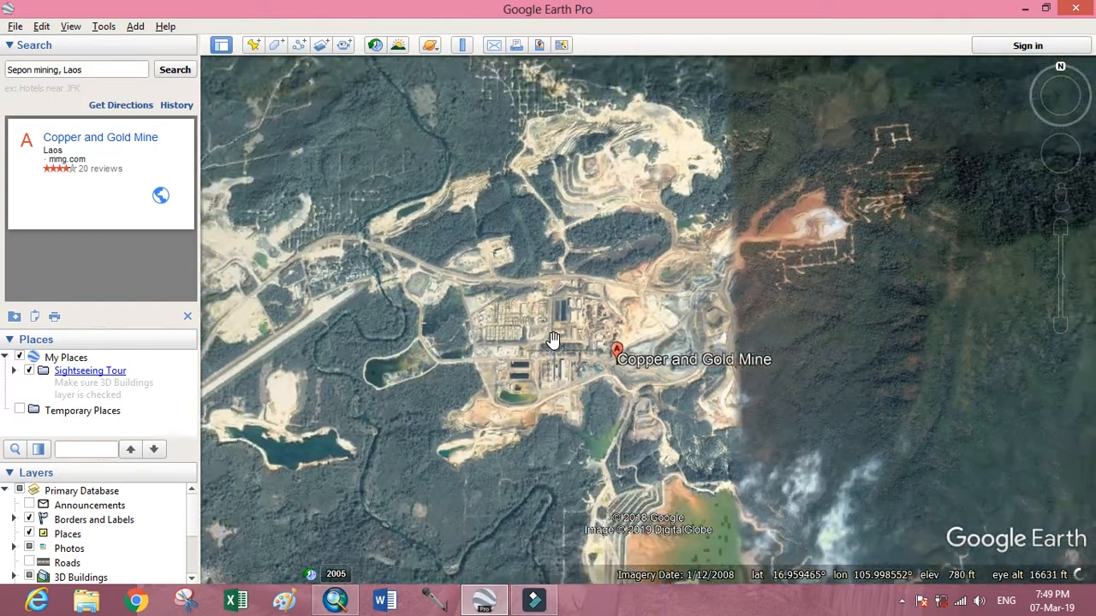
pyautogui.scroll(-1, 552, 340)
pyautogui.scroll(2, 552, 340)
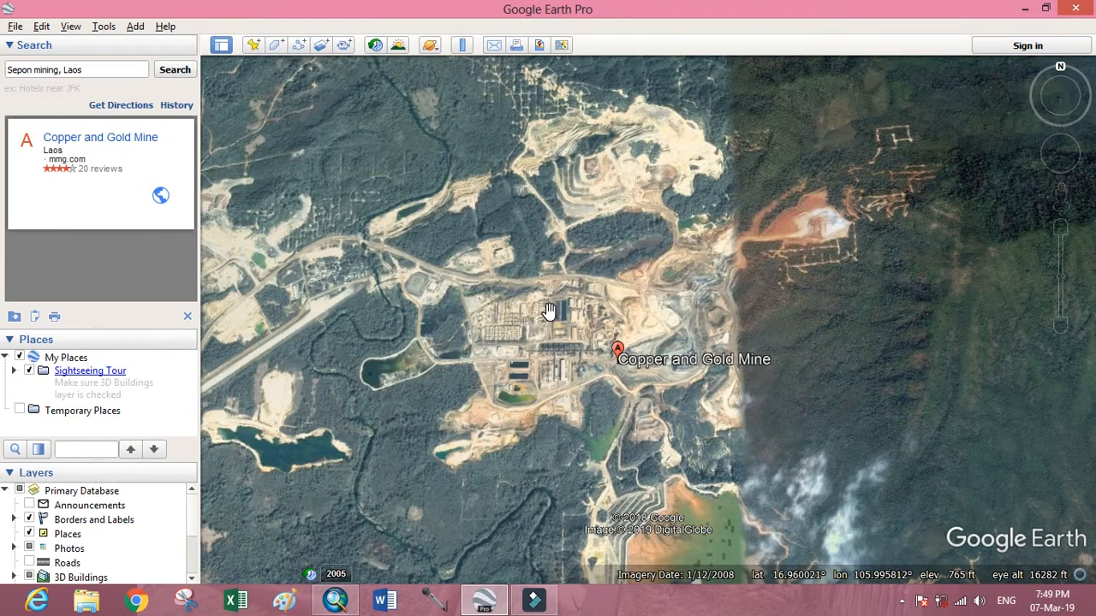
pyautogui.moveTo(548, 311); pyautogui.dragTo(501, 310)
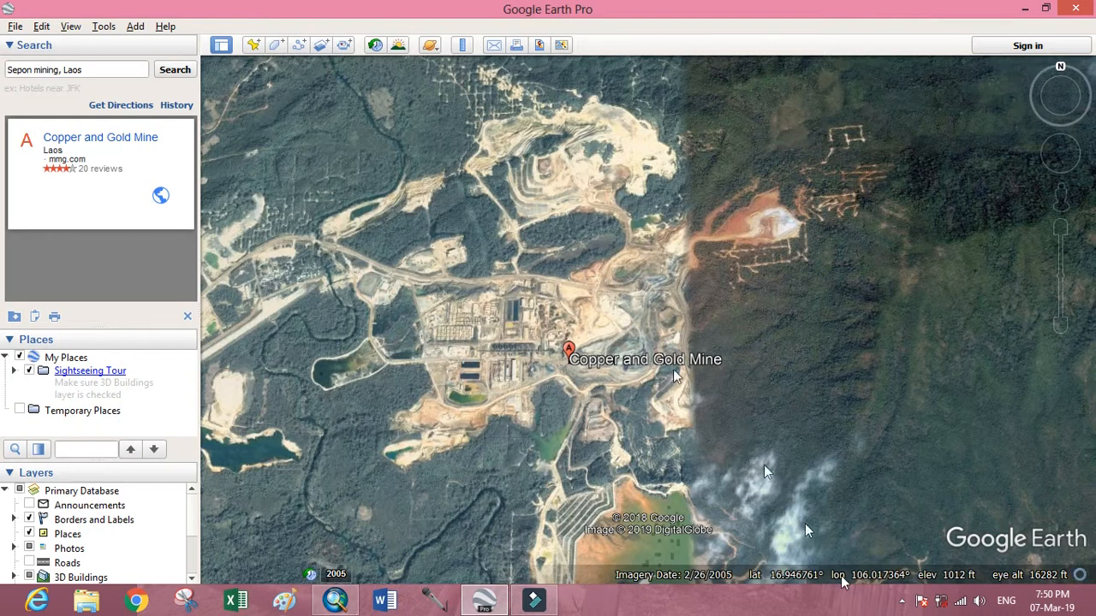
# Set the latitude/longitude display to Universal Transverse Mercator in the program options.
pyautogui.click(103, 27)
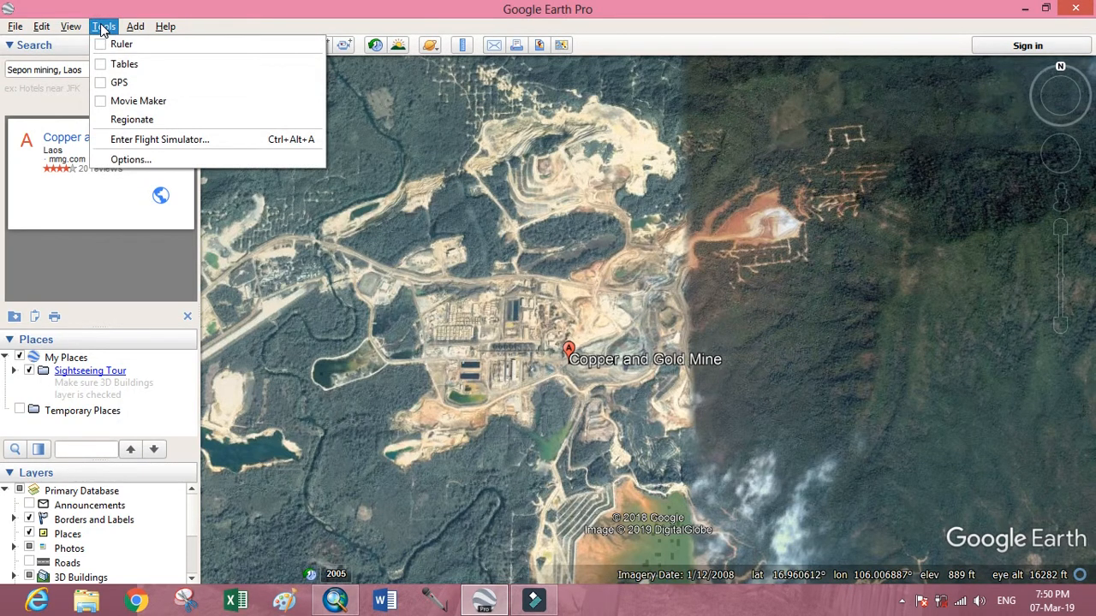
pyautogui.click(128, 160)
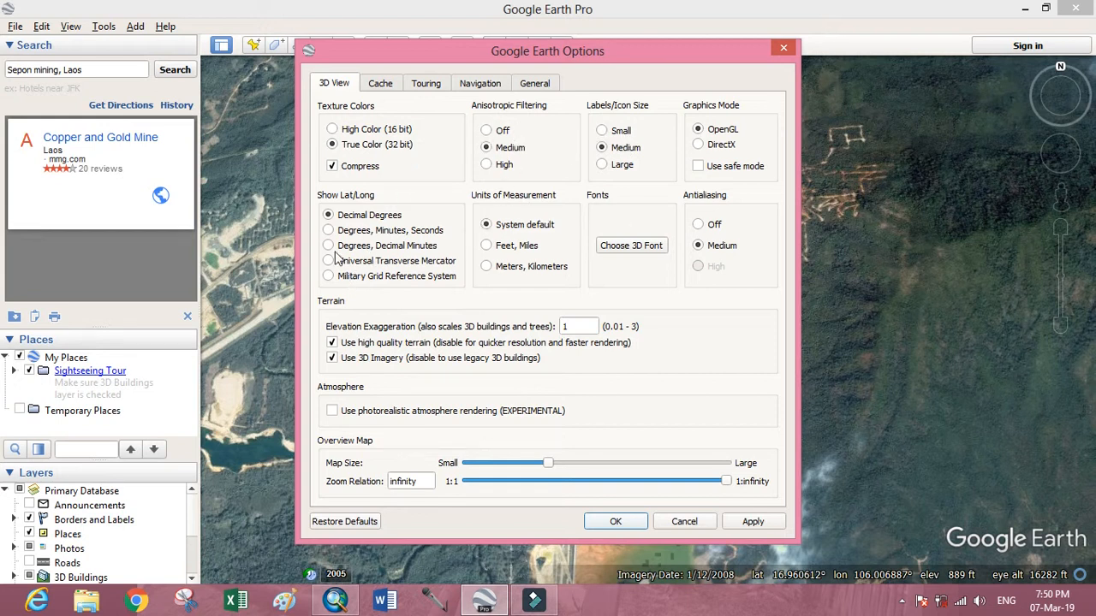
pyautogui.click(336, 233)
pyautogui.click(329, 247)
pyautogui.click(330, 262)
pyautogui.click(620, 521)
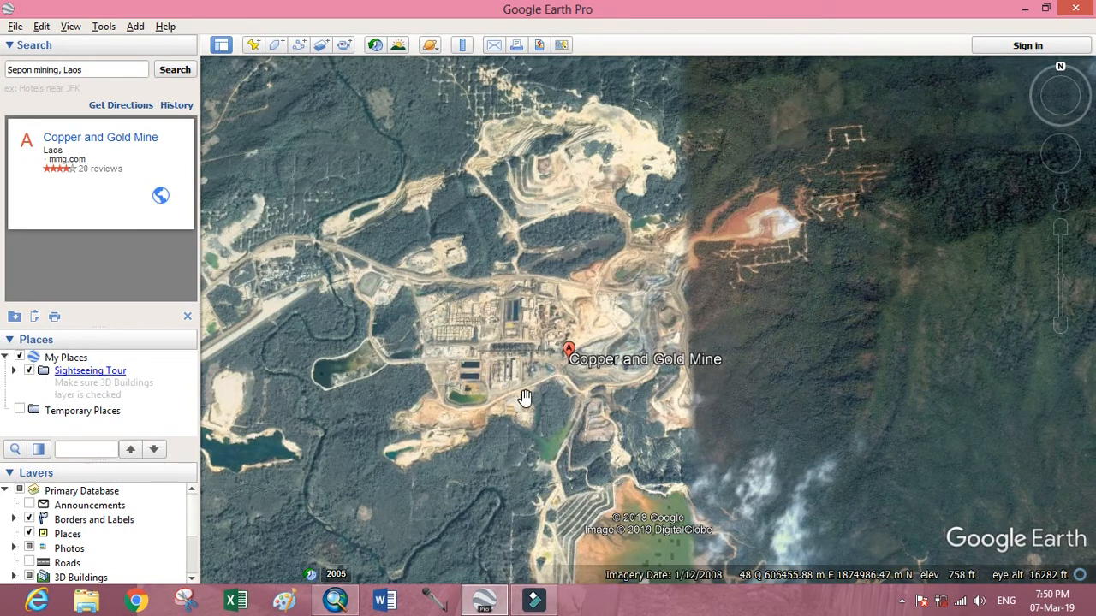
# Add a new placemark northeast of the mine at about 608097 m E, 1877565 m N.
pyautogui.scroll(1, 525, 399)
pyautogui.scroll(-2, 525, 399)
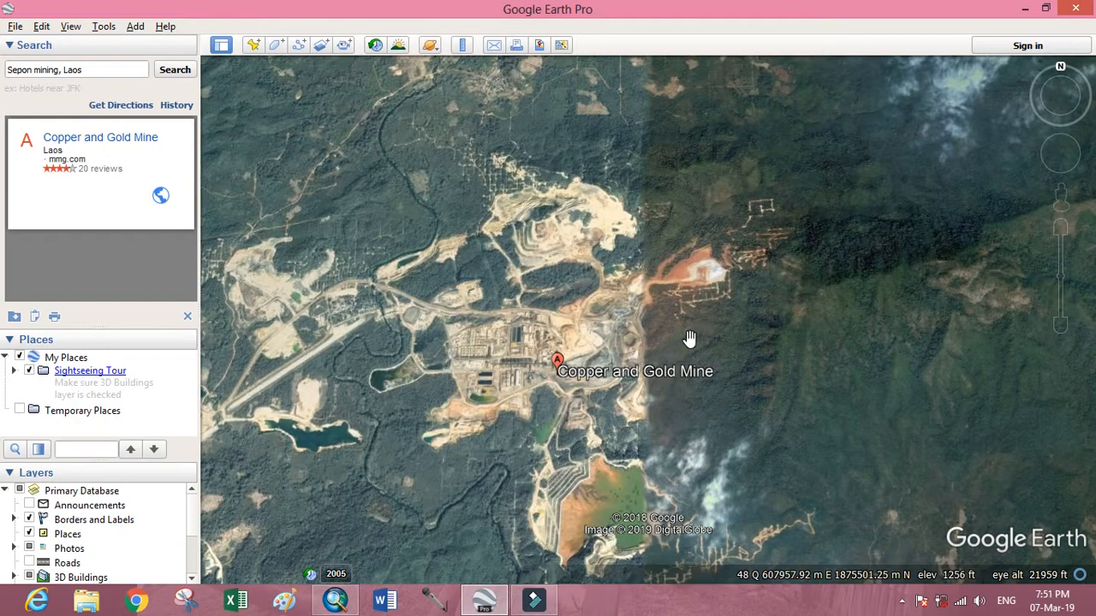
pyautogui.scroll(1, 691, 340)
pyautogui.scroll(-2, 690, 340)
pyautogui.scroll(3, 593, 334)
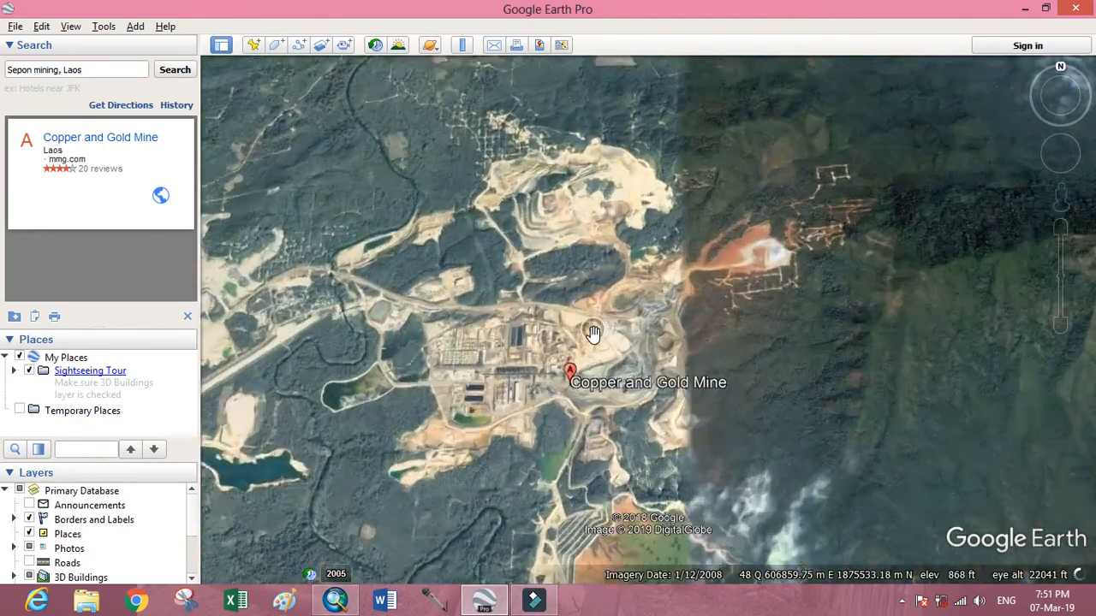
pyautogui.scroll(-2, 593, 335)
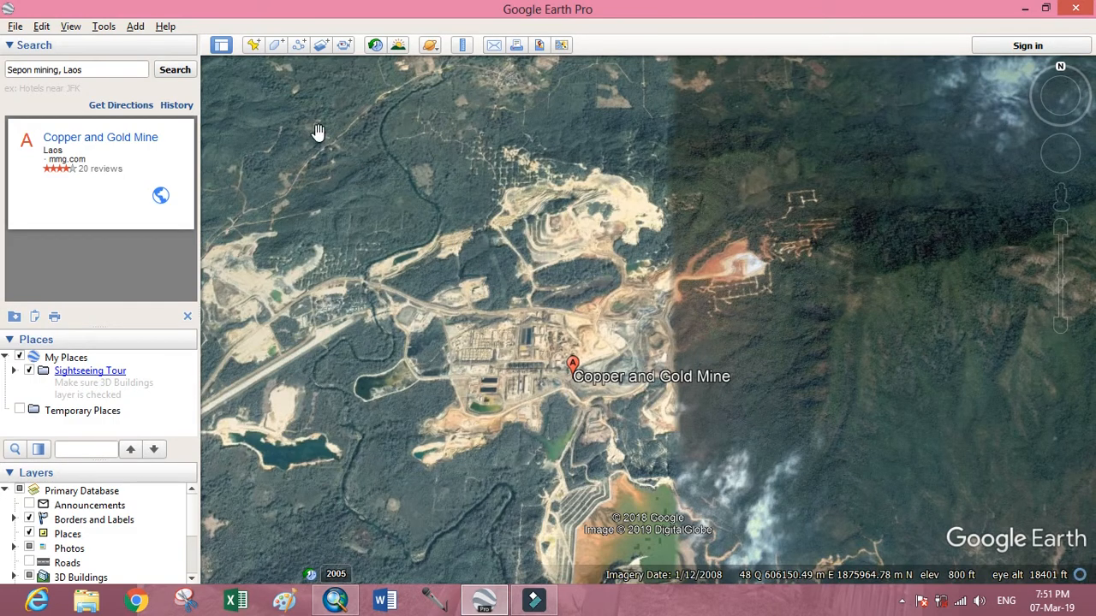
pyautogui.click(253, 45)
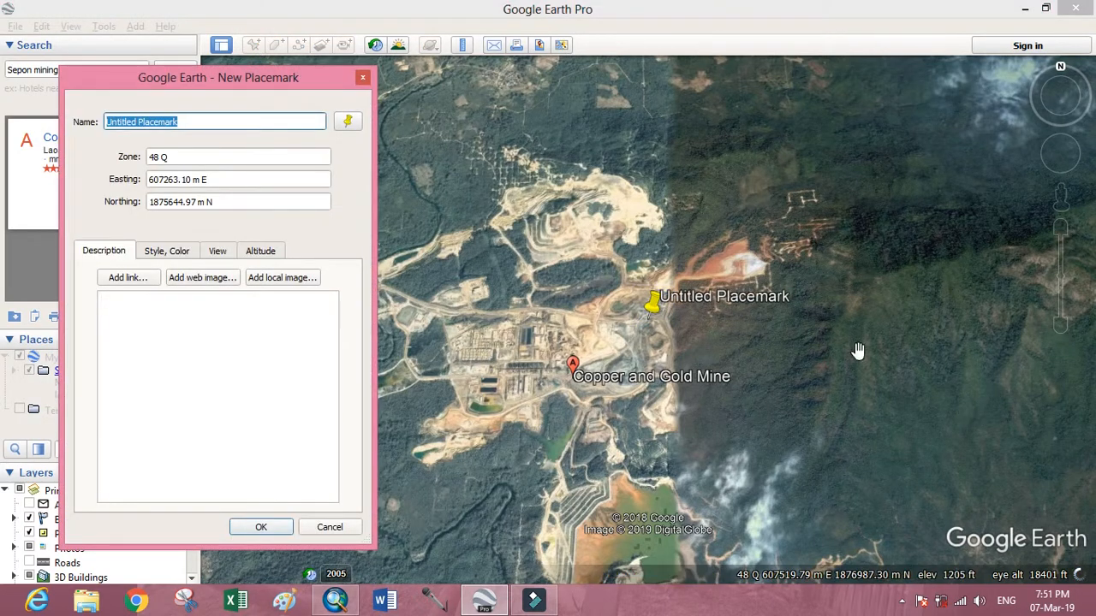
pyautogui.moveTo(656, 300); pyautogui.dragTo(750, 118)
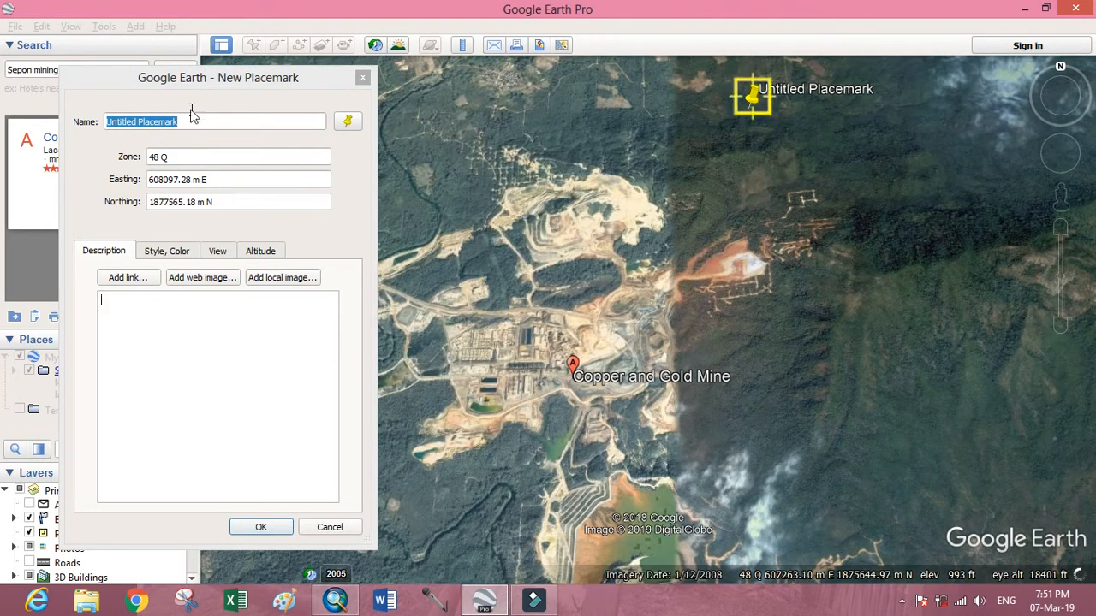
# Name the placemark "P1,608097.28 m E,1877565.18 m N", copying in its easting and northing values.
pyautogui.moveTo(190, 122); pyautogui.dragTo(104, 122)
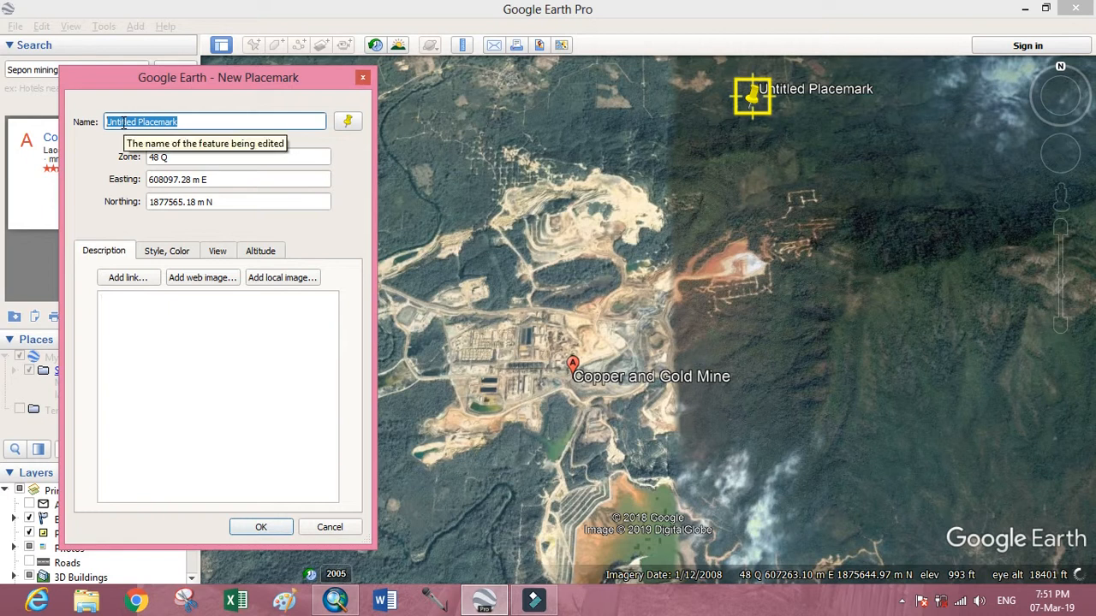
pyautogui.write('P1')
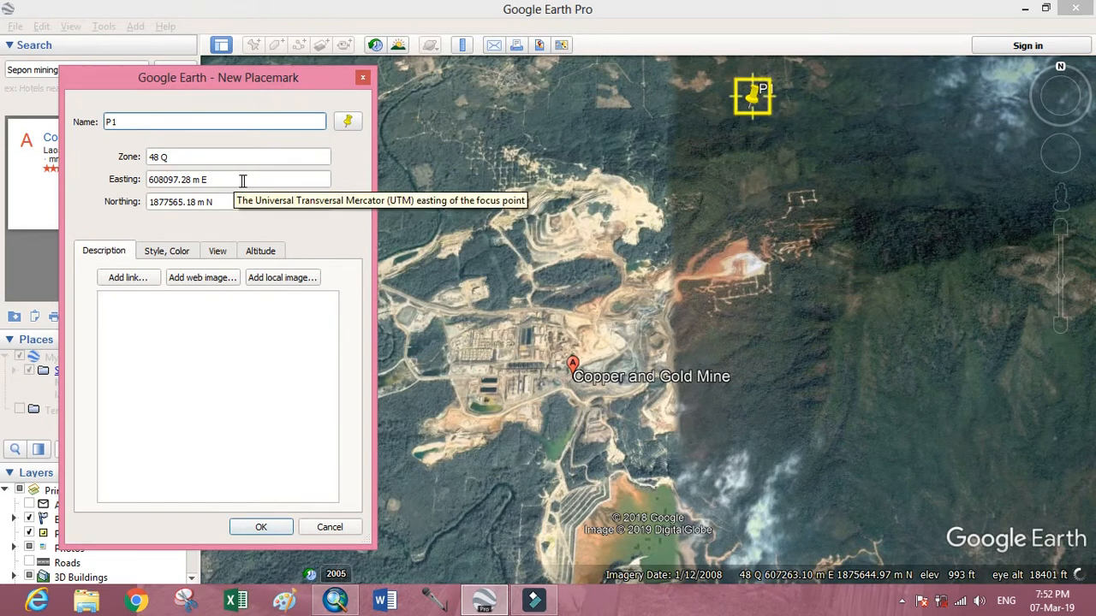
pyautogui.click(194, 180)
pyautogui.moveTo(213, 180); pyautogui.dragTo(149, 182)
pyautogui.hotkey('ctrl', 'c')
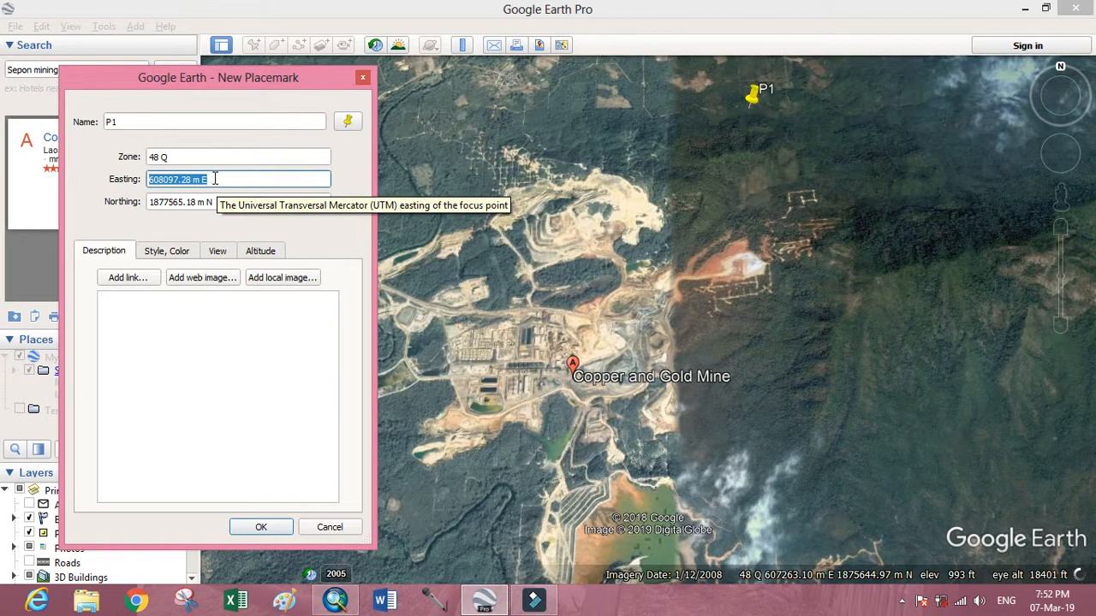
pyautogui.click(181, 121)
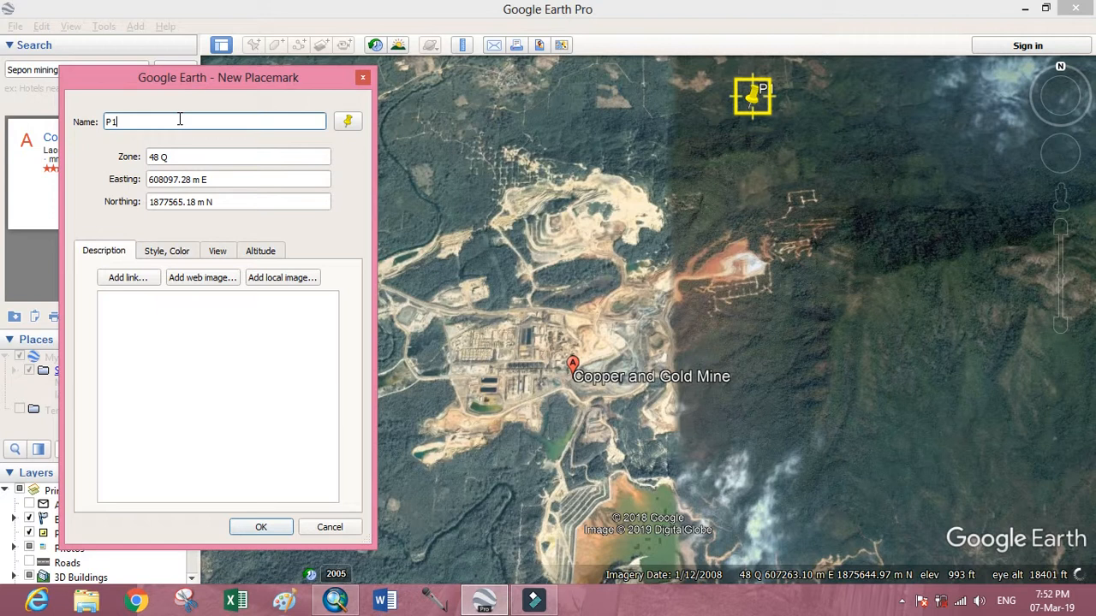
pyautogui.write(',')
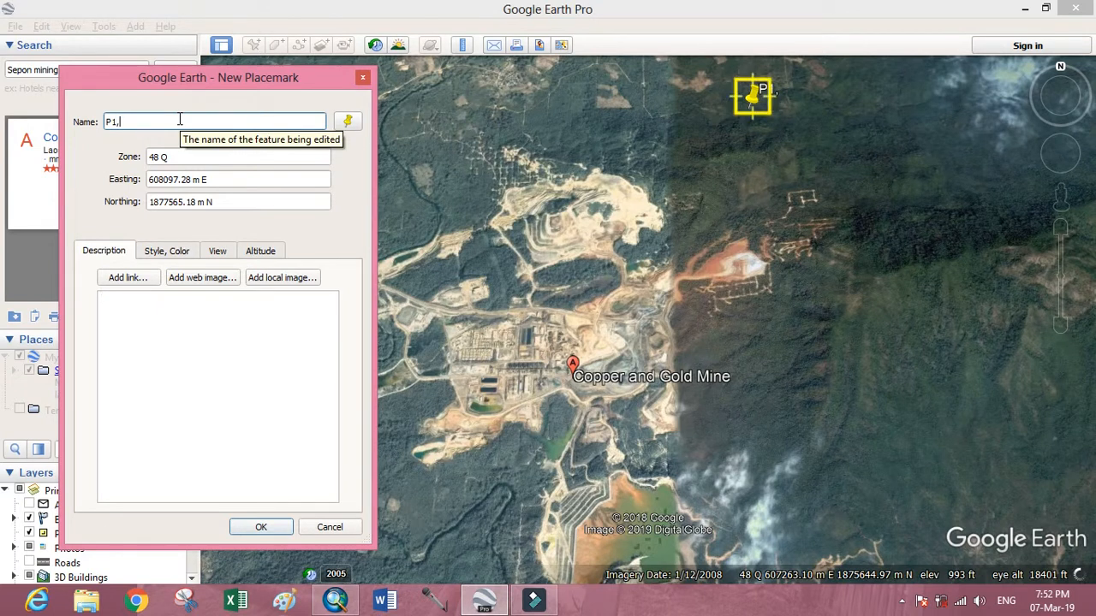
pyautogui.hotkey('ctrl', 'v')
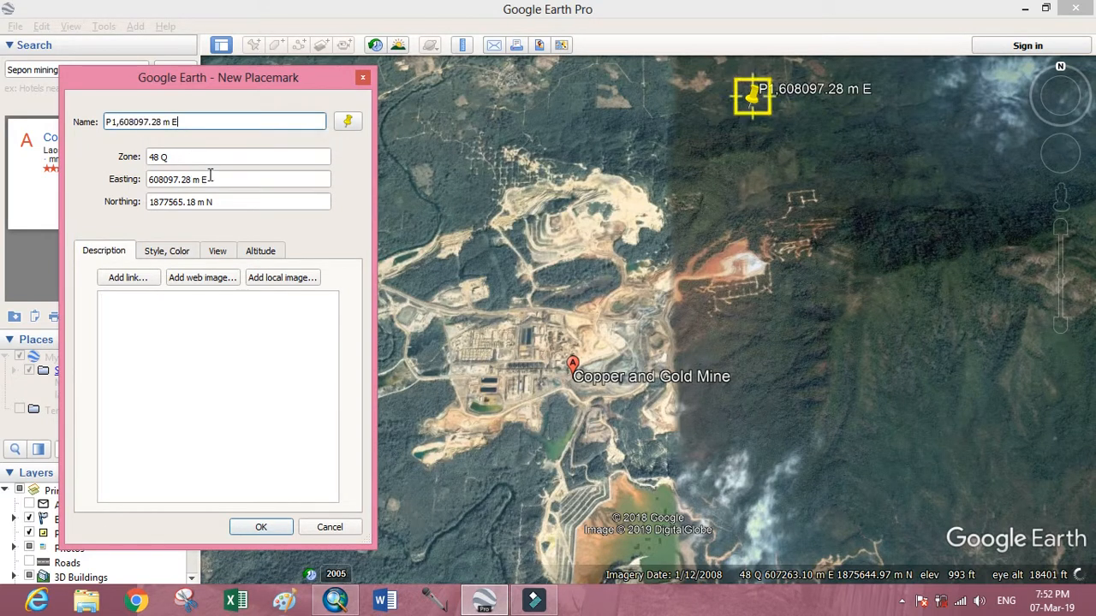
pyautogui.moveTo(214, 202); pyautogui.dragTo(152, 206)
pyautogui.hotkey('ctrl', 'c')
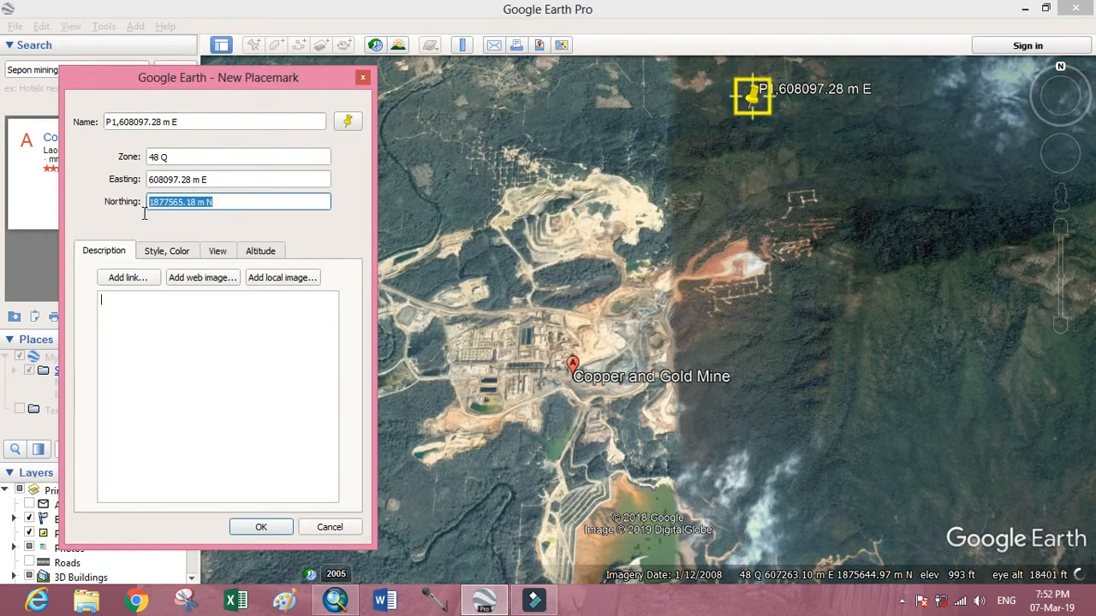
pyautogui.click(207, 121)
pyautogui.write(',')
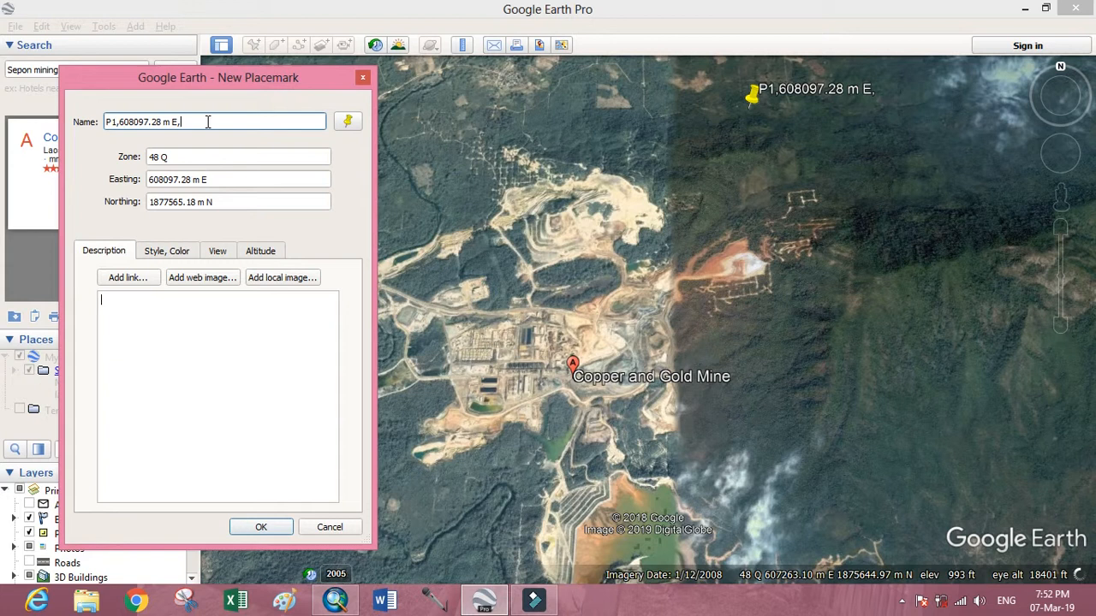
pyautogui.hotkey('ctrl', 'v')
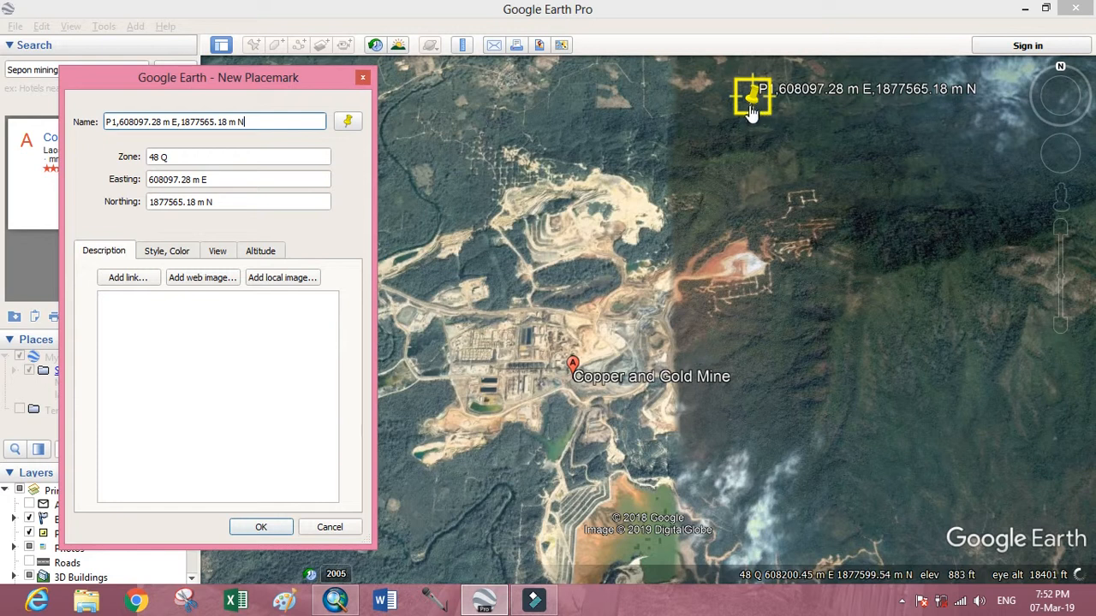
# Give the P1 placemark the placemark_circle icon in dark red (#aa0000) and save the placemark.
pyautogui.click(349, 124)
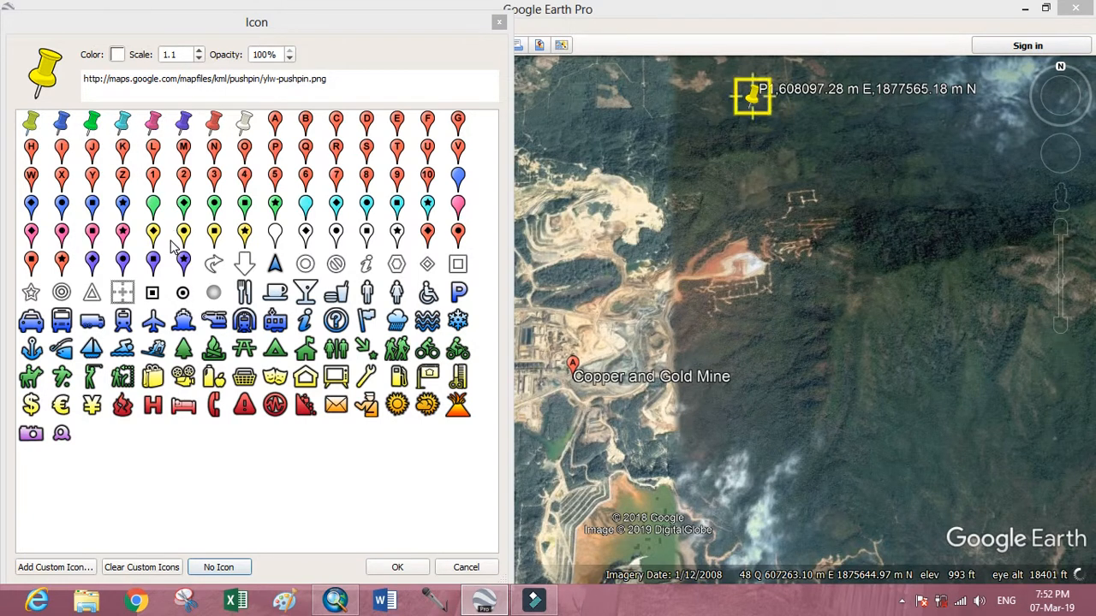
pyautogui.click(184, 292)
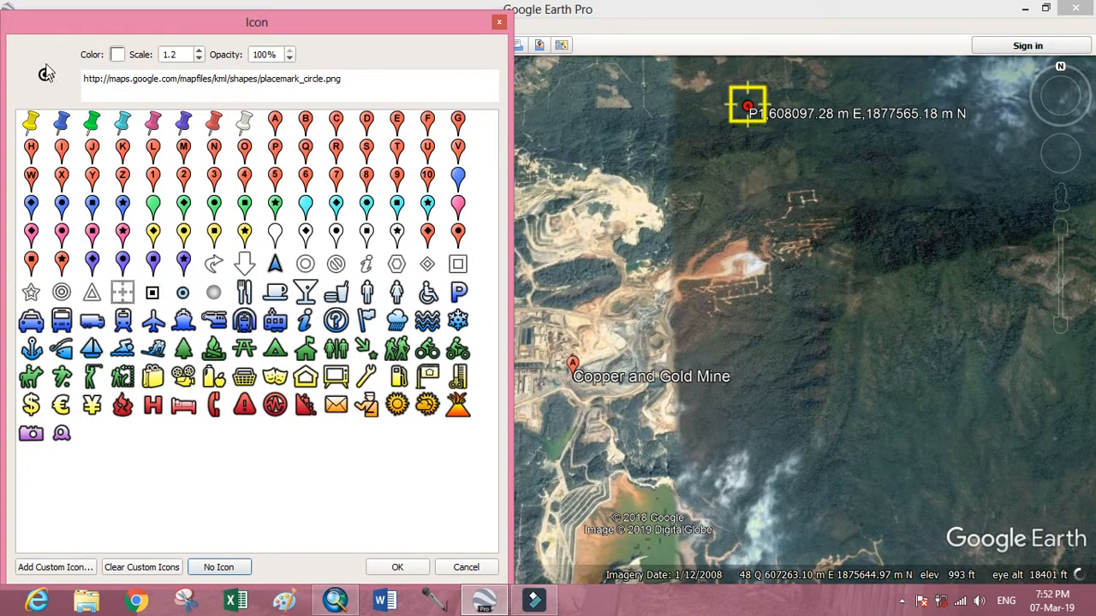
pyautogui.click(117, 55)
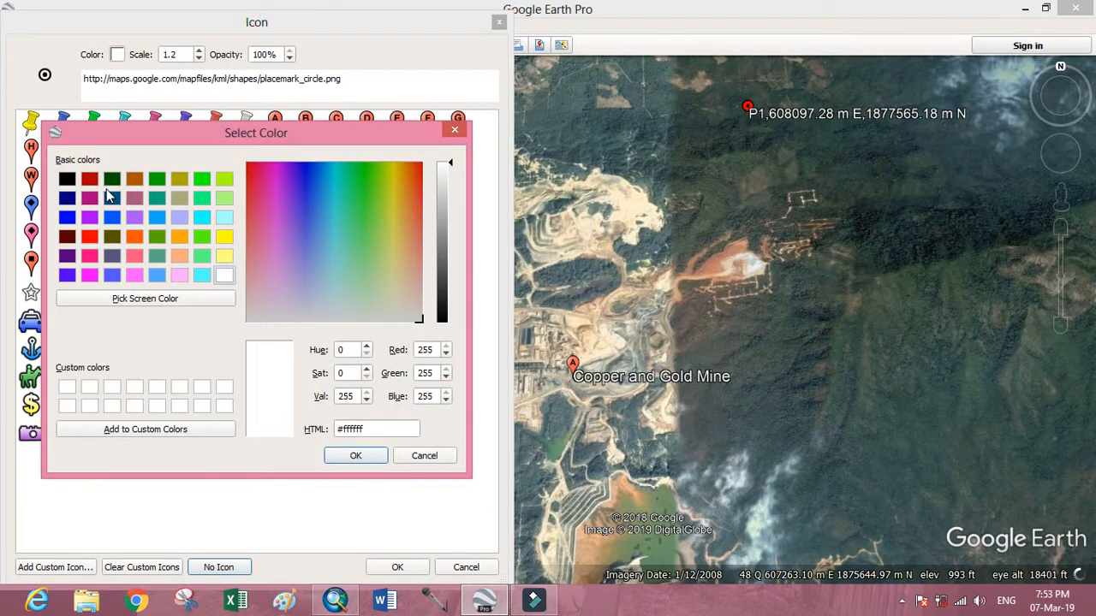
pyautogui.click(87, 180)
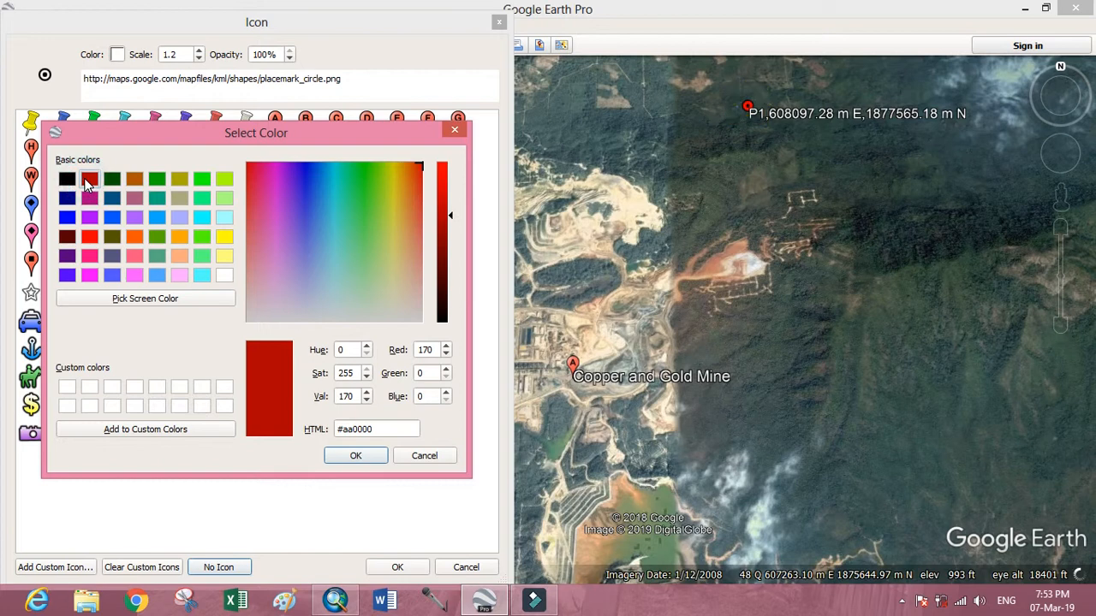
pyautogui.click(362, 458)
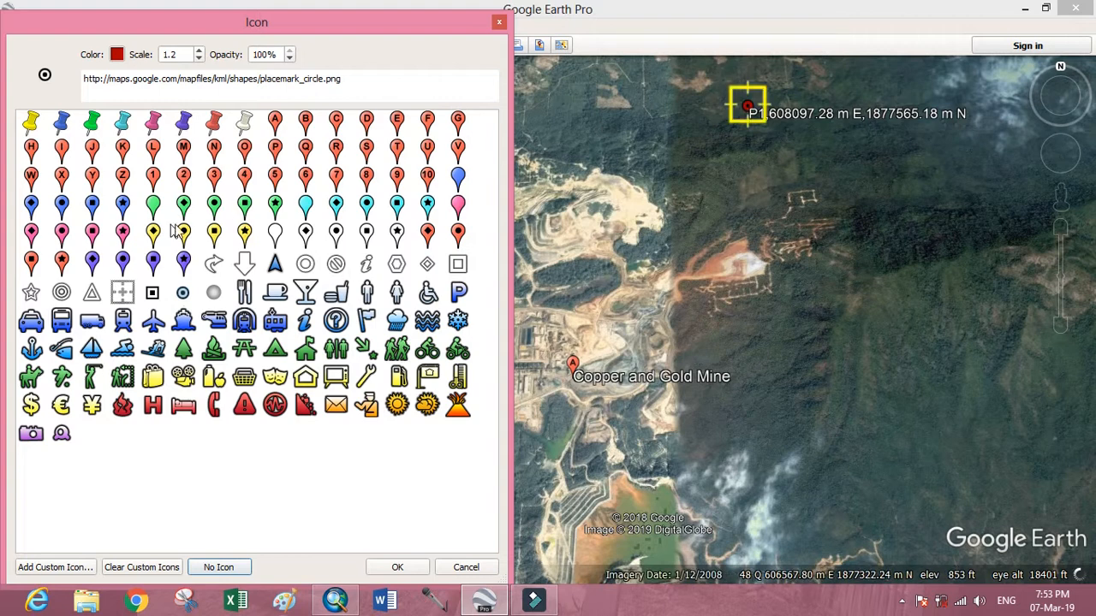
pyautogui.click(397, 566)
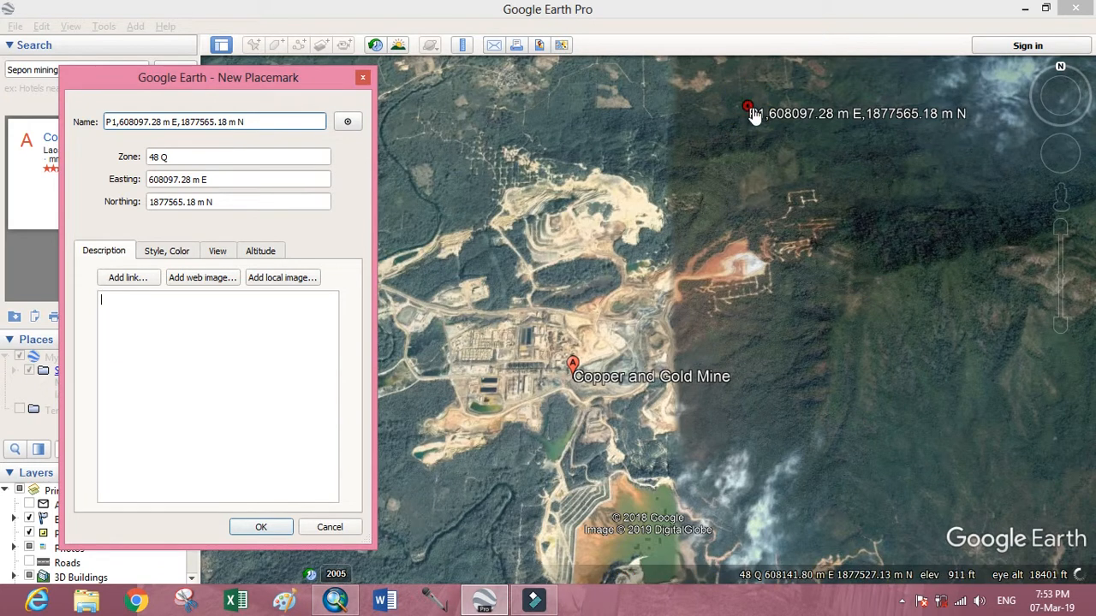
pyautogui.click(267, 527)
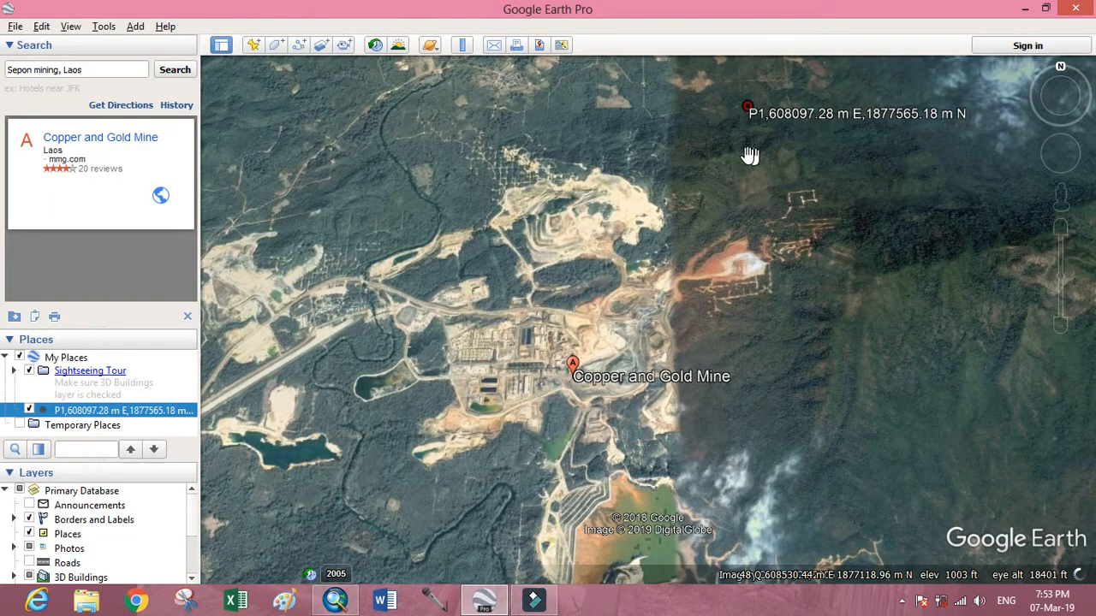
# Add a new placemark southeast of the mine at about 608071 m E, 1874201 m N.
pyautogui.click(253, 45)
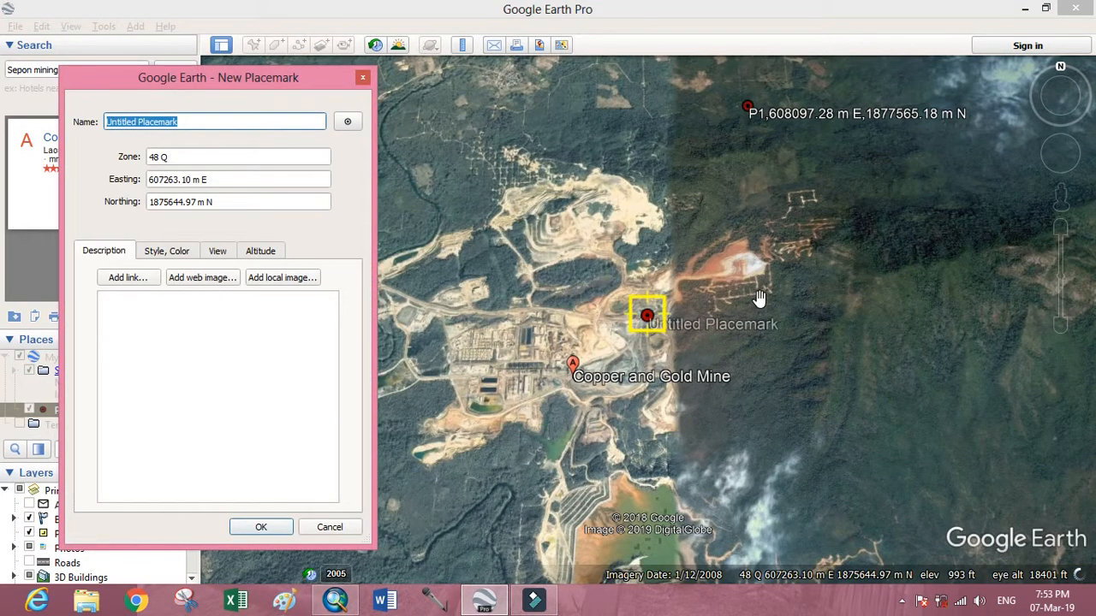
pyautogui.click(659, 326)
pyautogui.moveTo(659, 325); pyautogui.dragTo(771, 528)
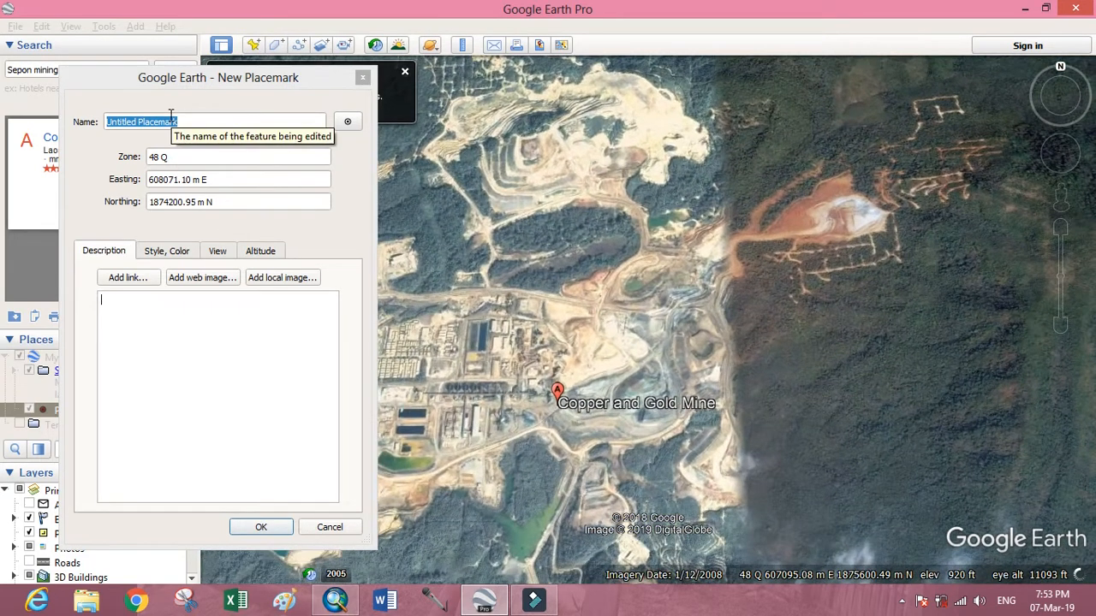
# Name the placemark "P2,608071.10 m E,1874200.95 m N", copying in its easting and northing values, and save it.
pyautogui.click(193, 120)
pyautogui.press('BackSpace')
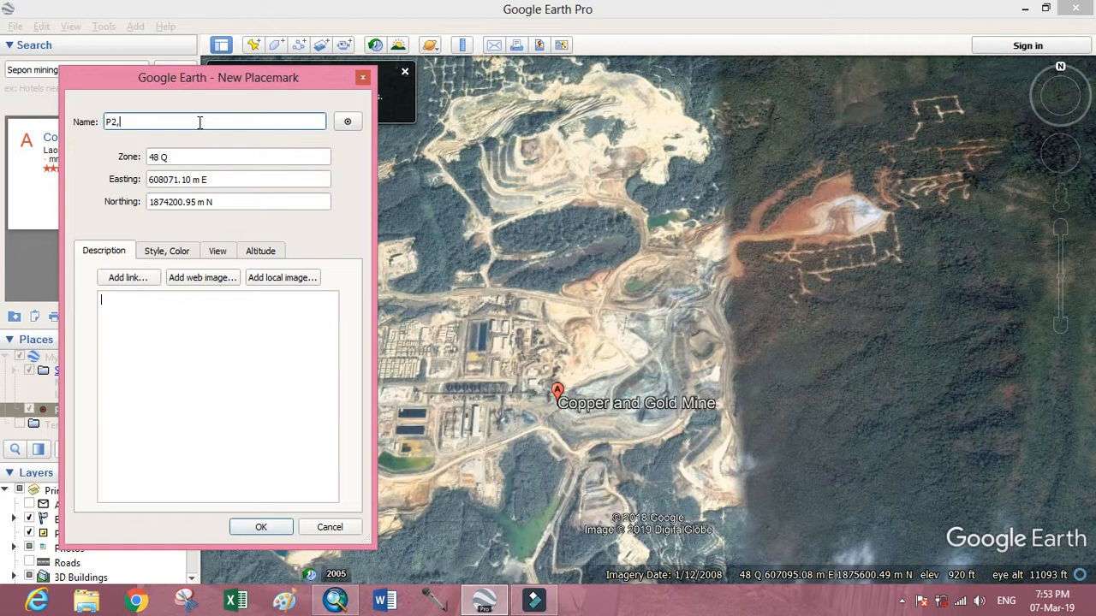
pyautogui.moveTo(212, 179); pyautogui.dragTo(150, 181)
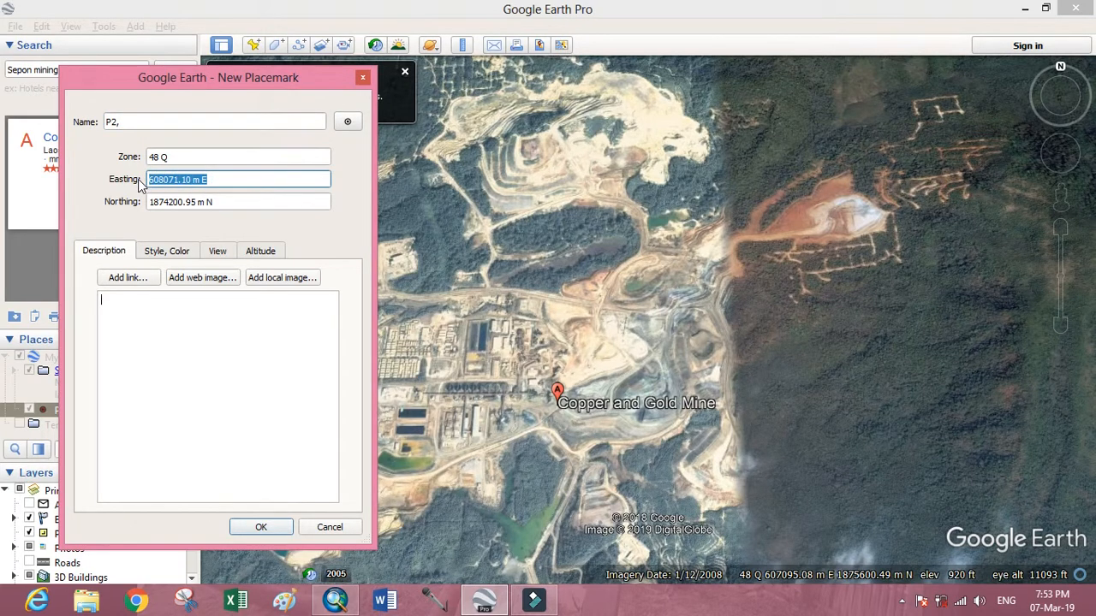
pyautogui.click(201, 121)
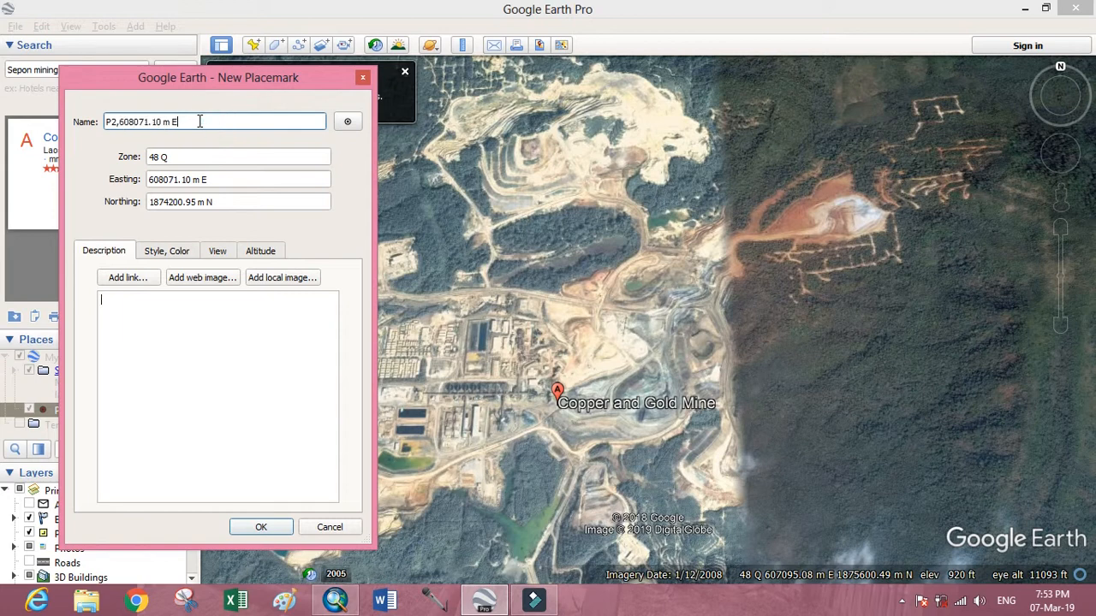
pyautogui.moveTo(217, 200); pyautogui.dragTo(150, 212)
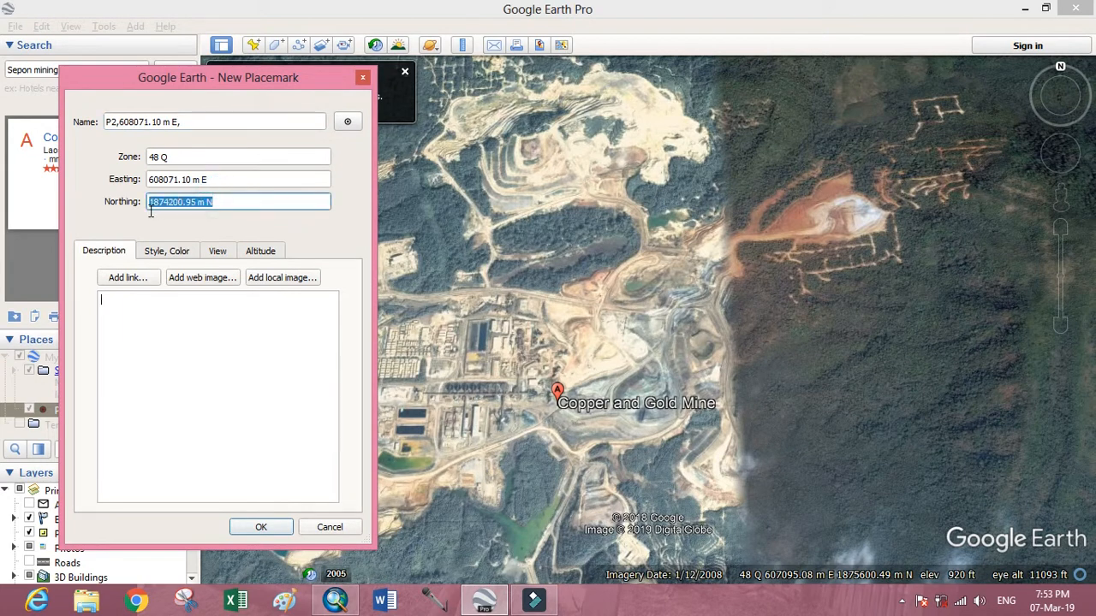
pyautogui.click(202, 121)
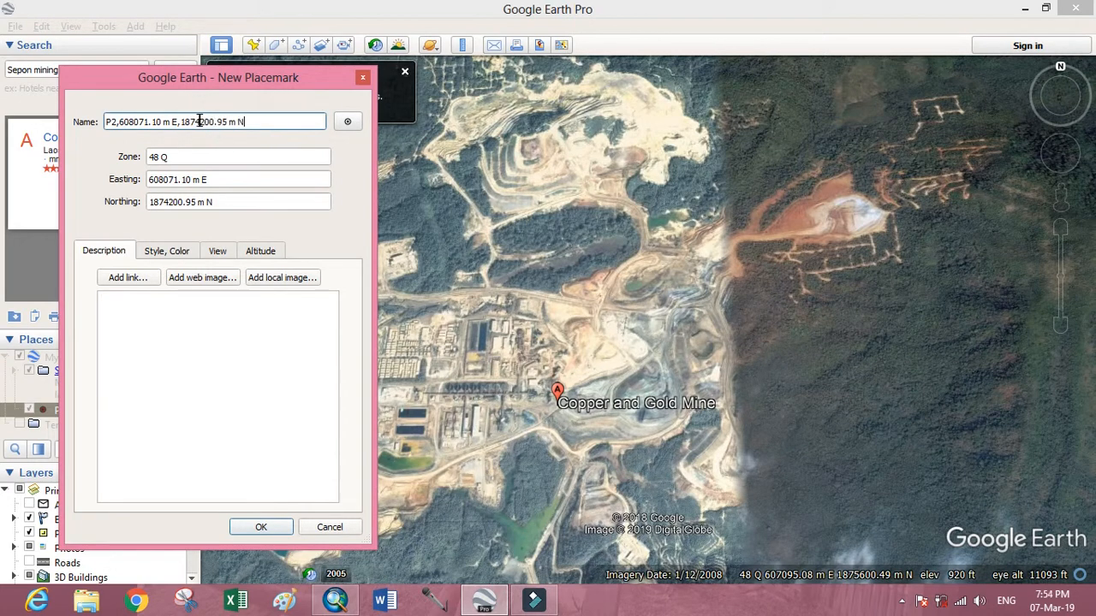
pyautogui.click(261, 528)
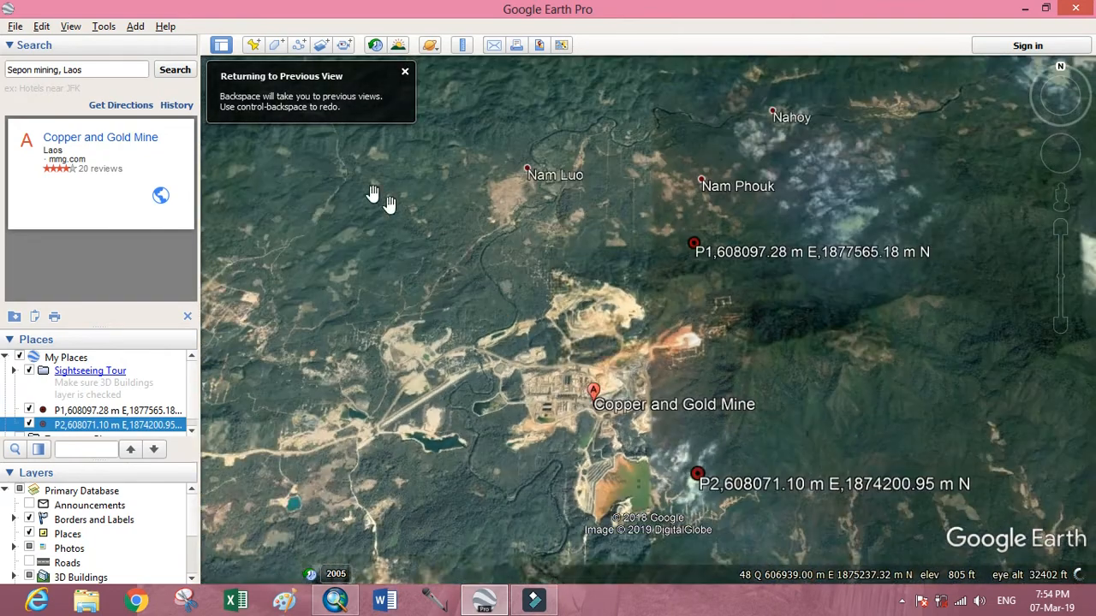
# Add a new placemark northwest of the mine at about 603527 m E, 1877469 m N.
pyautogui.click(253, 47)
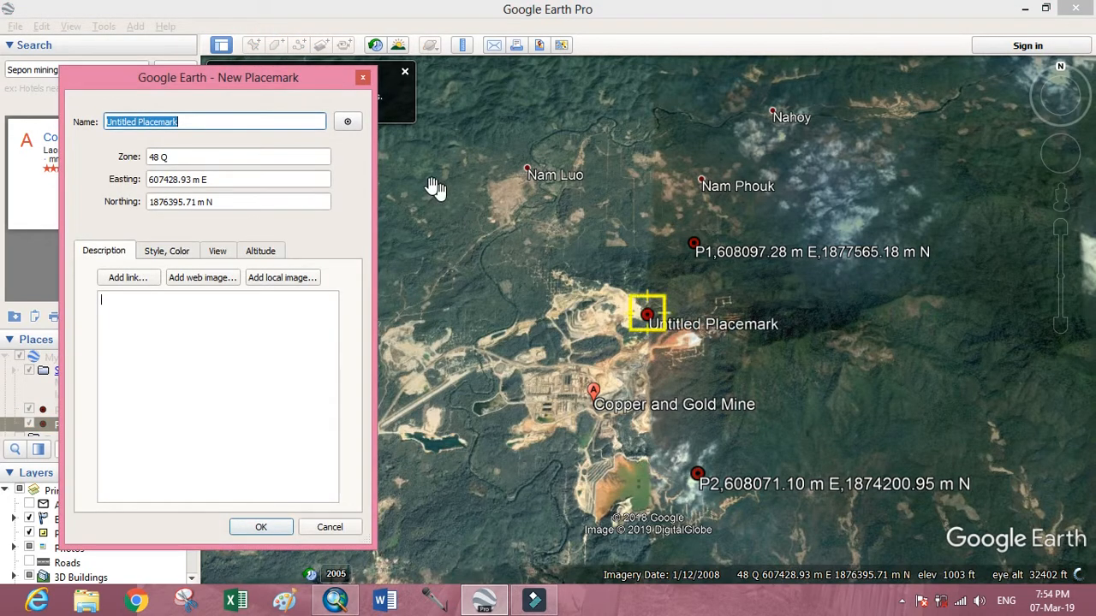
pyautogui.moveTo(278, 88); pyautogui.dragTo(89, 140)
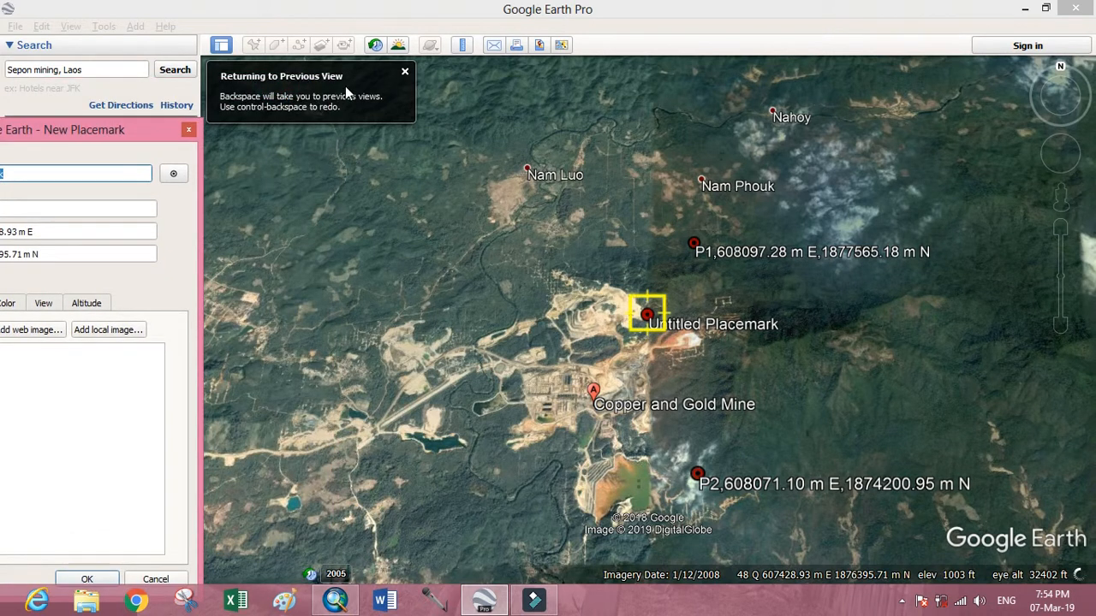
pyautogui.click(405, 72)
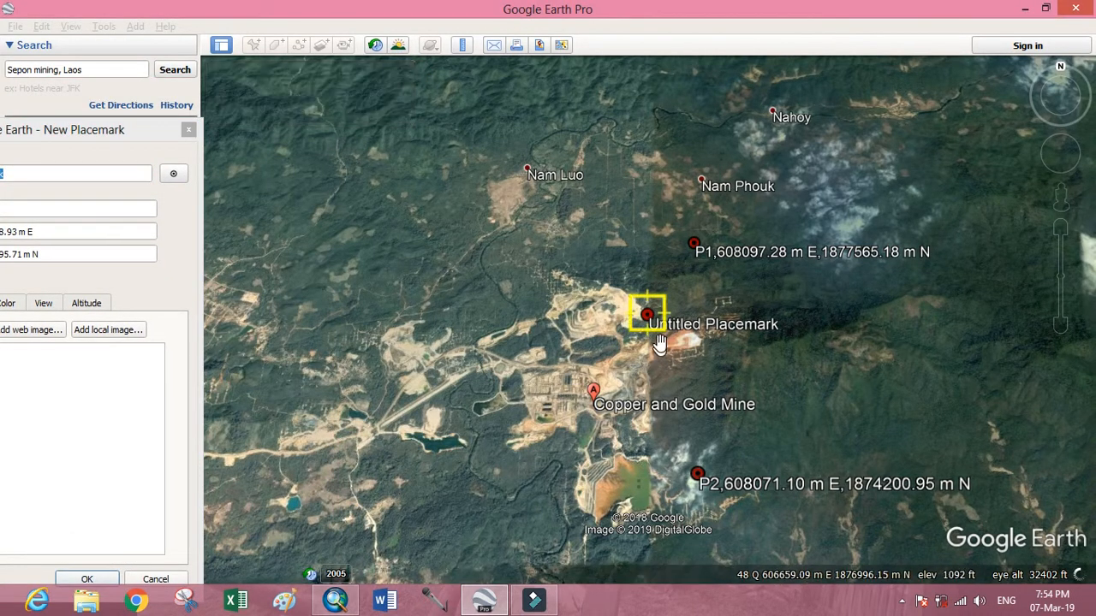
pyautogui.moveTo(648, 315); pyautogui.dragTo(448, 264)
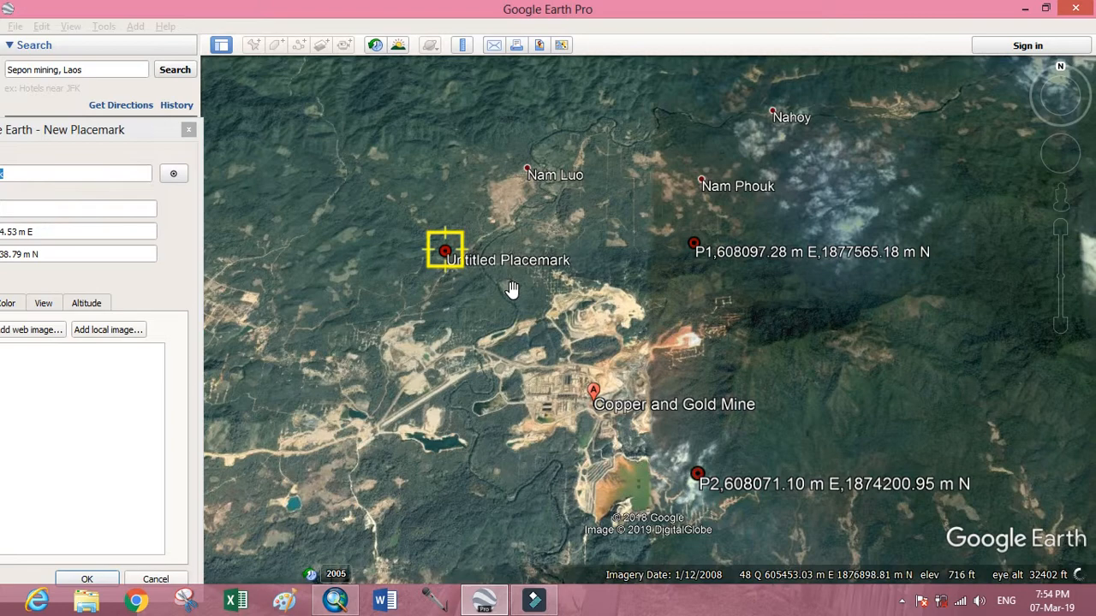
pyautogui.scroll(-4, 511, 291)
pyautogui.scroll(4, 511, 290)
pyautogui.moveTo(531, 307); pyautogui.dragTo(535, 208)
pyautogui.moveTo(438, 164); pyautogui.dragTo(375, 166)
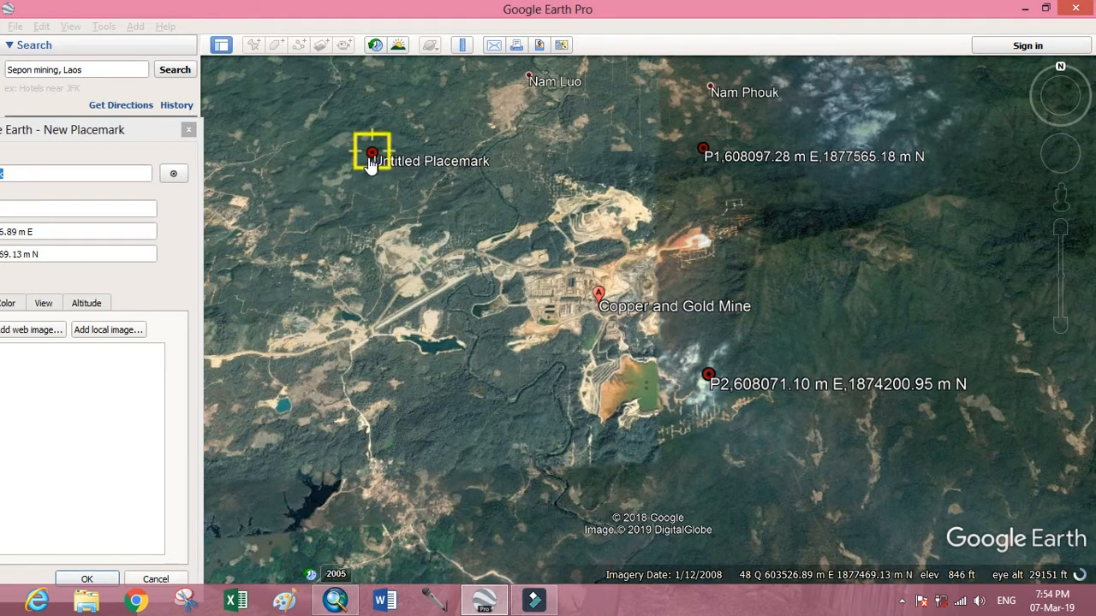
# Name the placemark "P3,603526.89 m E,1877469.13 m N", copying in its easting and northing values, and save it.
pyautogui.moveTo(103, 129); pyautogui.dragTo(229, 143)
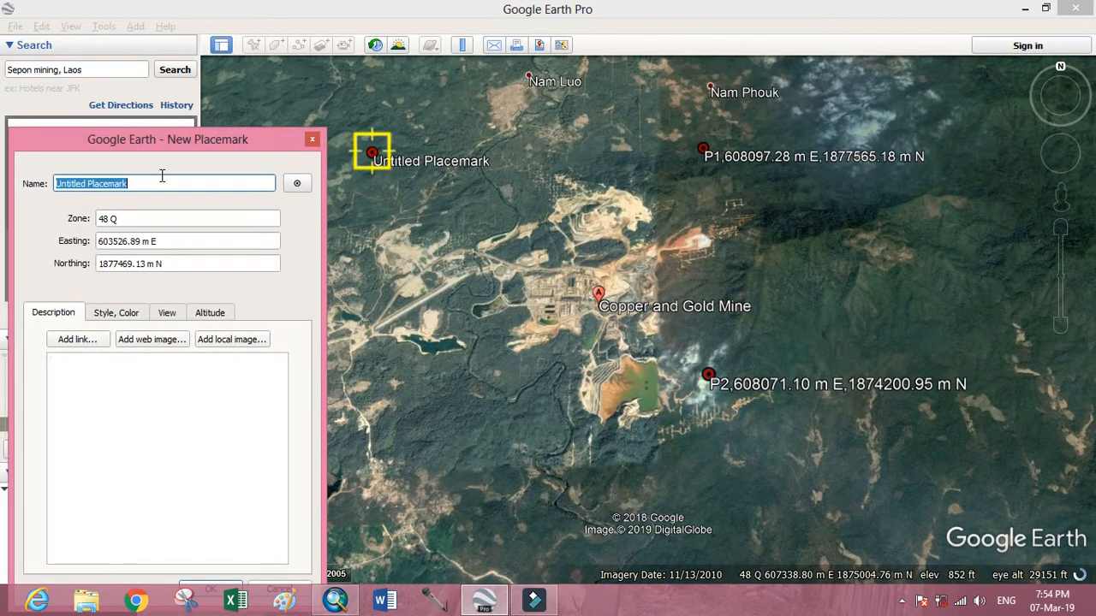
pyautogui.press('BackSpace')
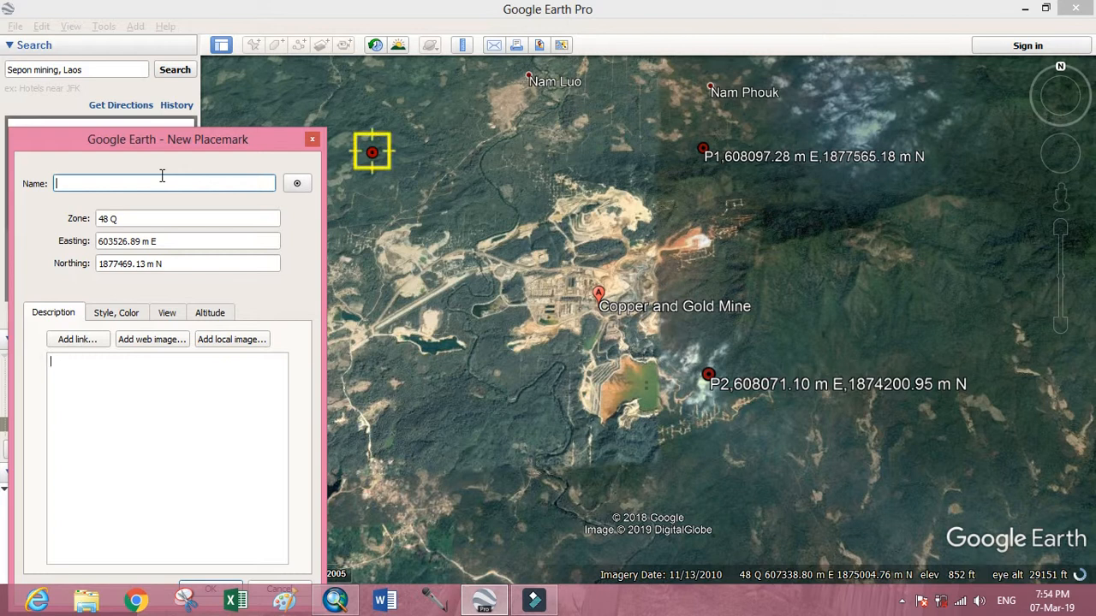
pyautogui.write('P3,')
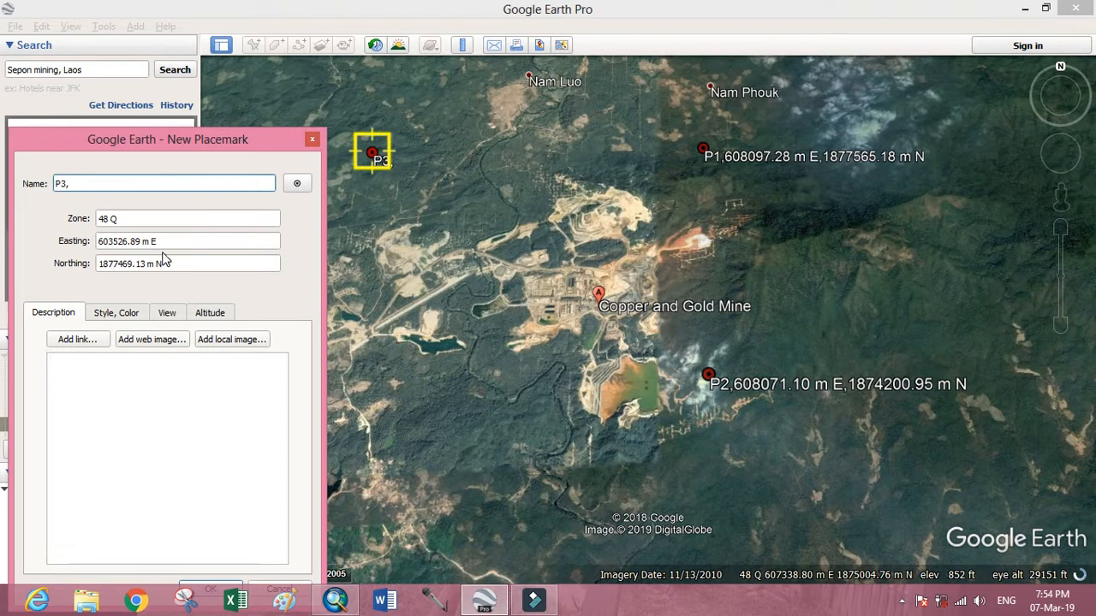
pyautogui.moveTo(172, 240); pyautogui.dragTo(95, 244)
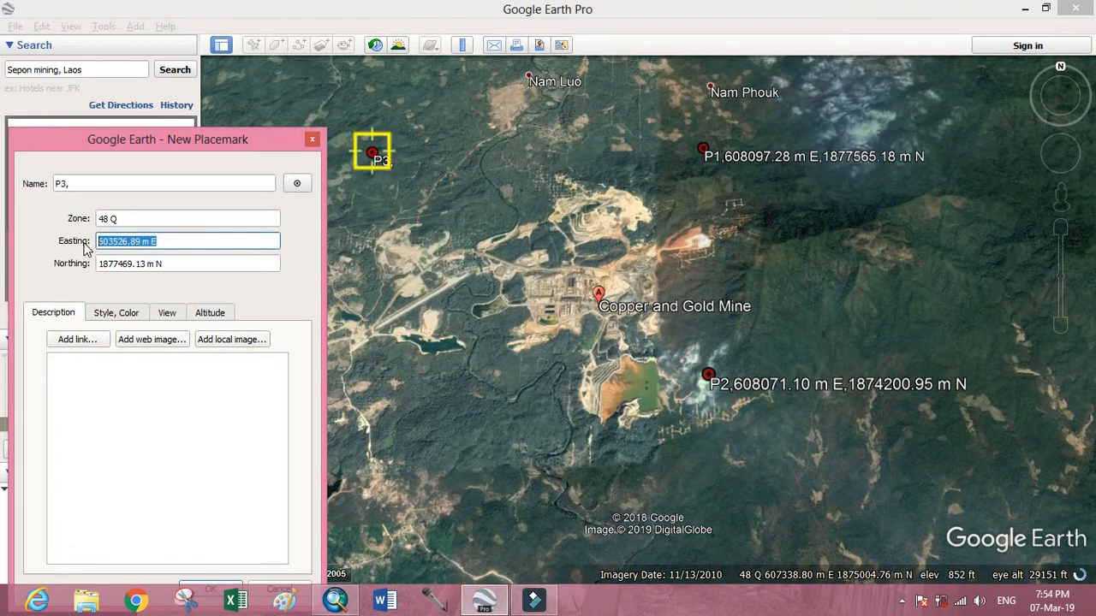
pyautogui.hotkey('ctrl', 'c')
pyautogui.click(190, 183)
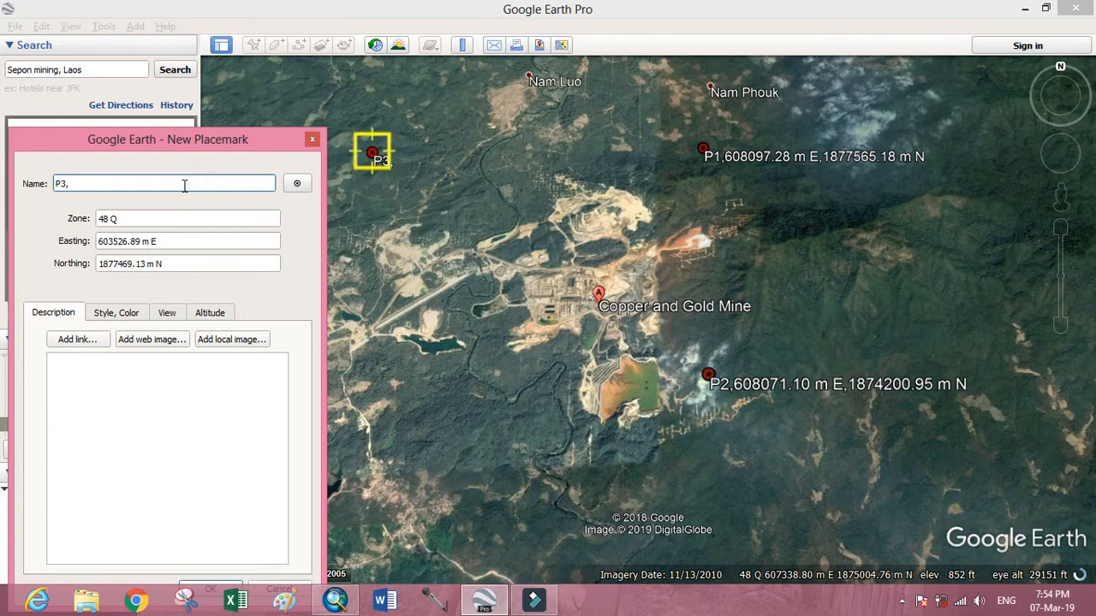
pyautogui.hotkey('ctrl', 'v')
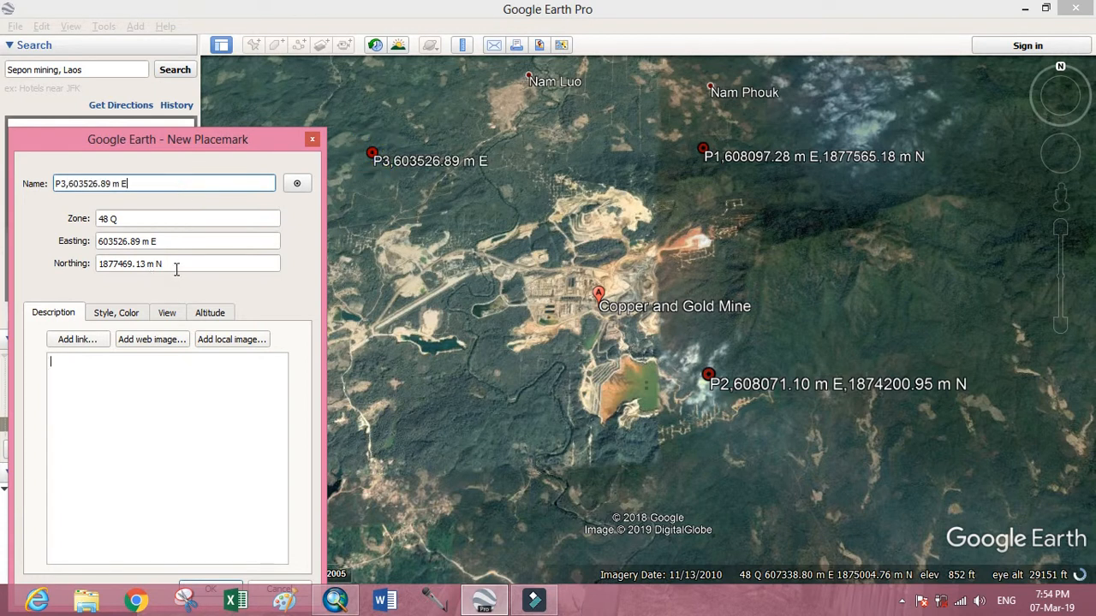
pyautogui.write(',')
pyautogui.moveTo(172, 264); pyautogui.dragTo(100, 264)
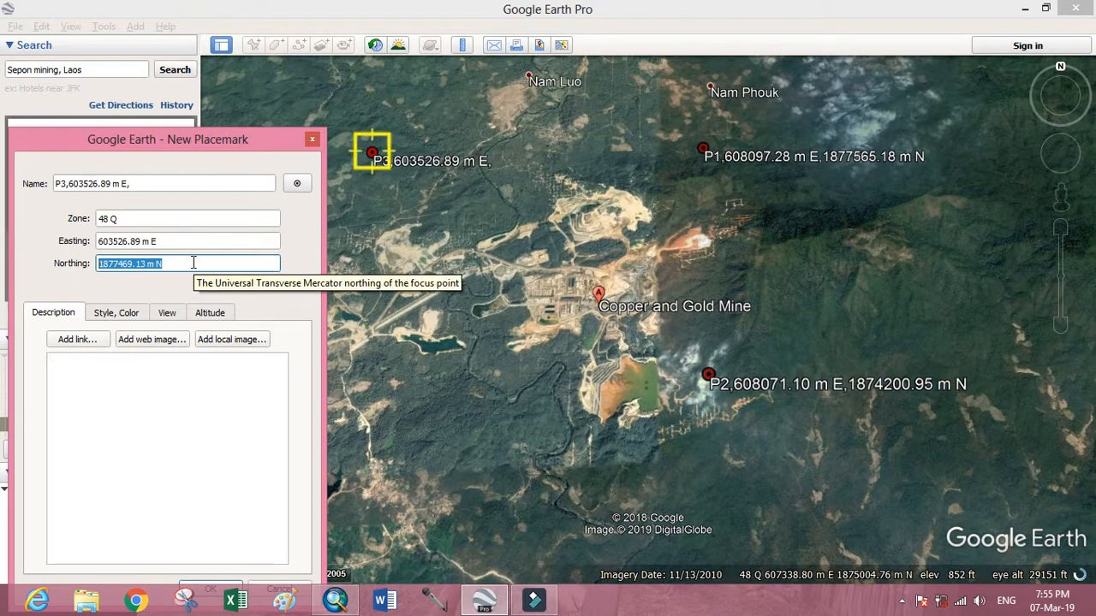
pyautogui.click(201, 185)
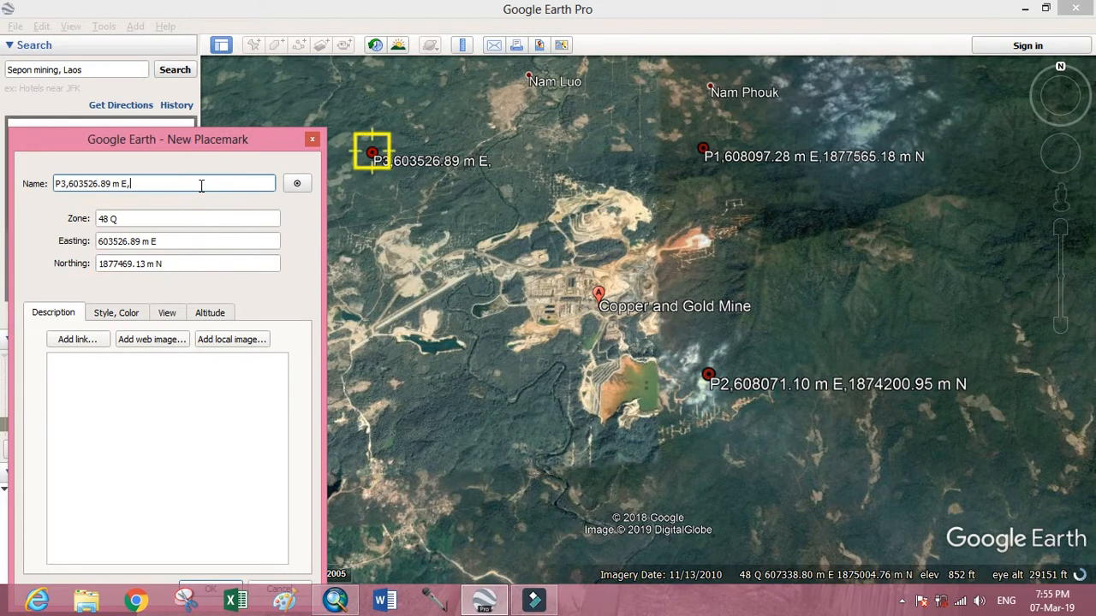
pyautogui.hotkey('ctrl', 'v')
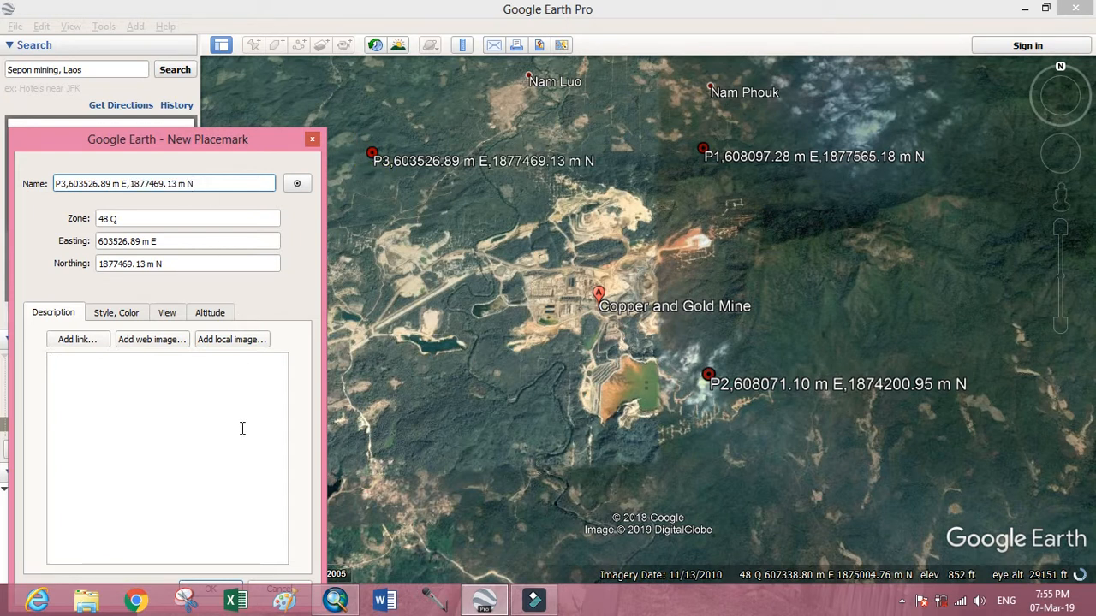
pyautogui.moveTo(241, 149); pyautogui.dragTo(235, 108)
pyautogui.click(225, 552)
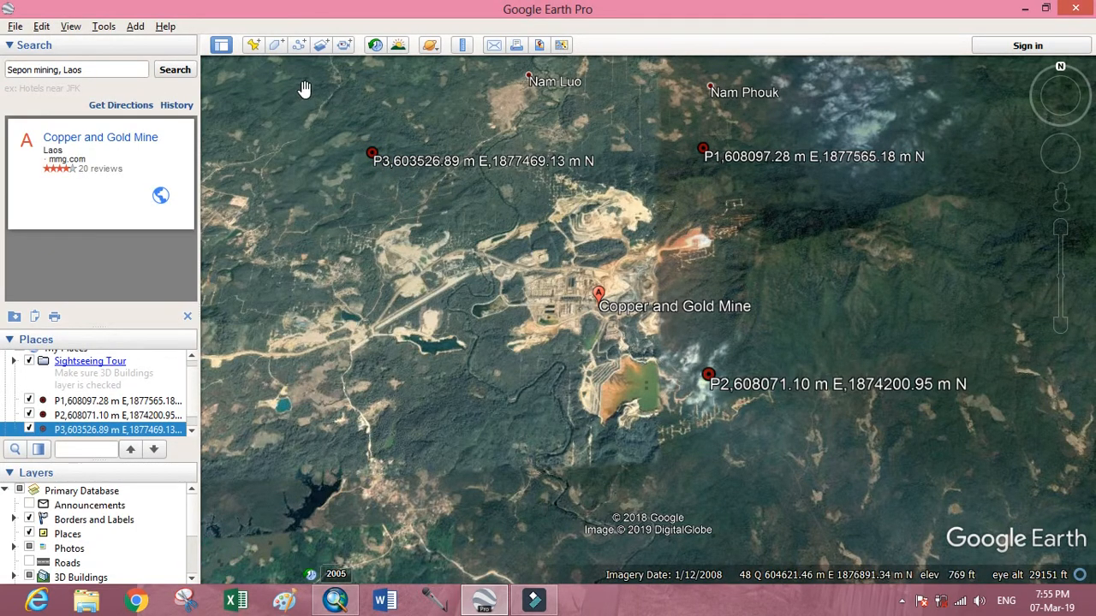
# Add a new placemark southwest of the mine at about 603677 m E, 1874162 m N and begin its name with "P4,".
pyautogui.click(255, 46)
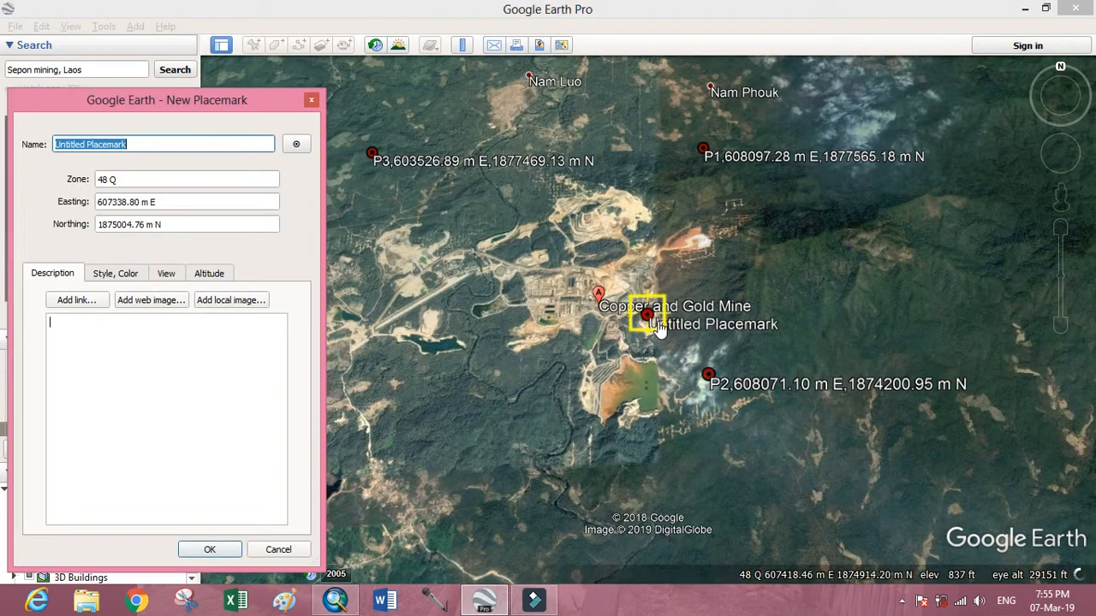
pyautogui.moveTo(659, 330); pyautogui.dragTo(343, 390)
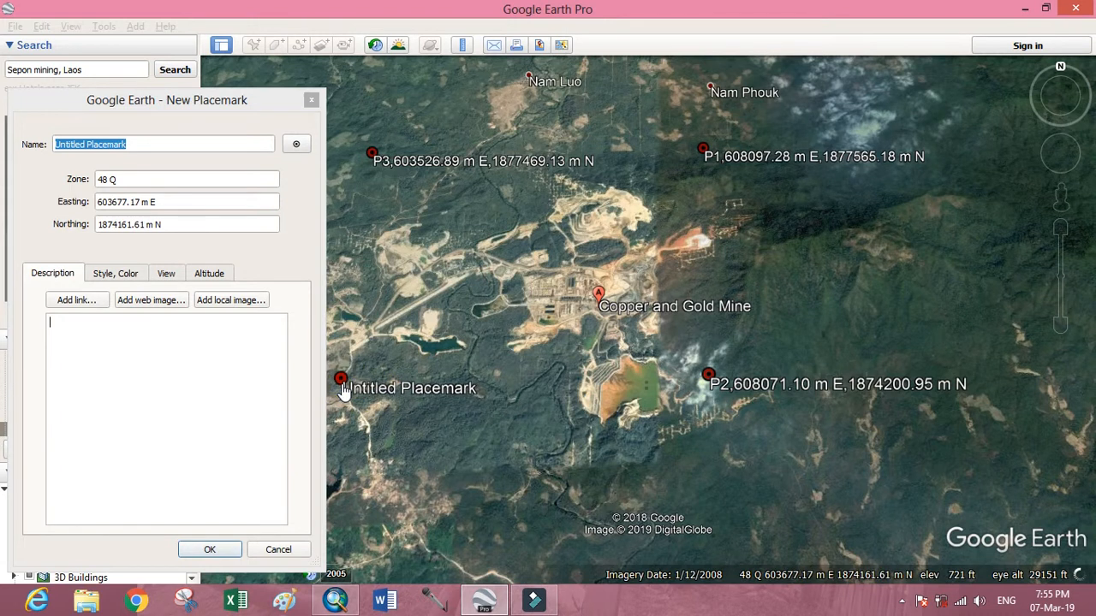
pyautogui.click(134, 144)
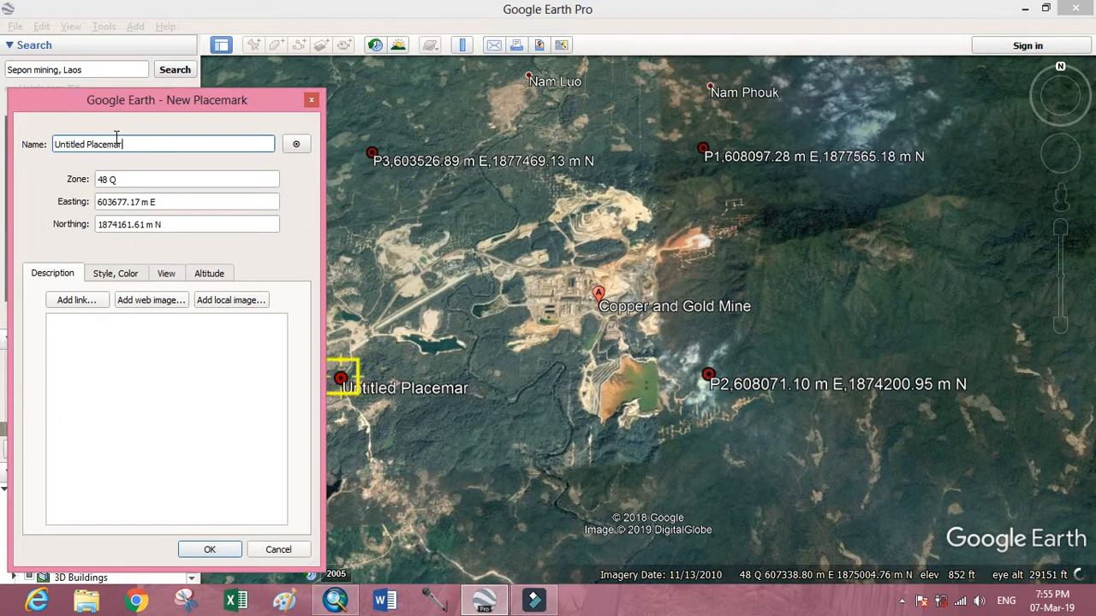
pyautogui.press('BackSpace')
pyautogui.press('BackSpace')
pyautogui.press('BackSpace')
pyautogui.press('BackSpace')
pyautogui.press('BackSpace')
pyautogui.press('BackSpace')
pyautogui.press('BackSpace')
pyautogui.press('BackSpace')
pyautogui.press('BackSpace')
pyautogui.press('BackSpace')
pyautogui.press('BackSpace')
pyautogui.press('BackSpace')
pyautogui.press('BackSpace')
pyautogui.press('BackSpace')
pyautogui.press('BackSpace')
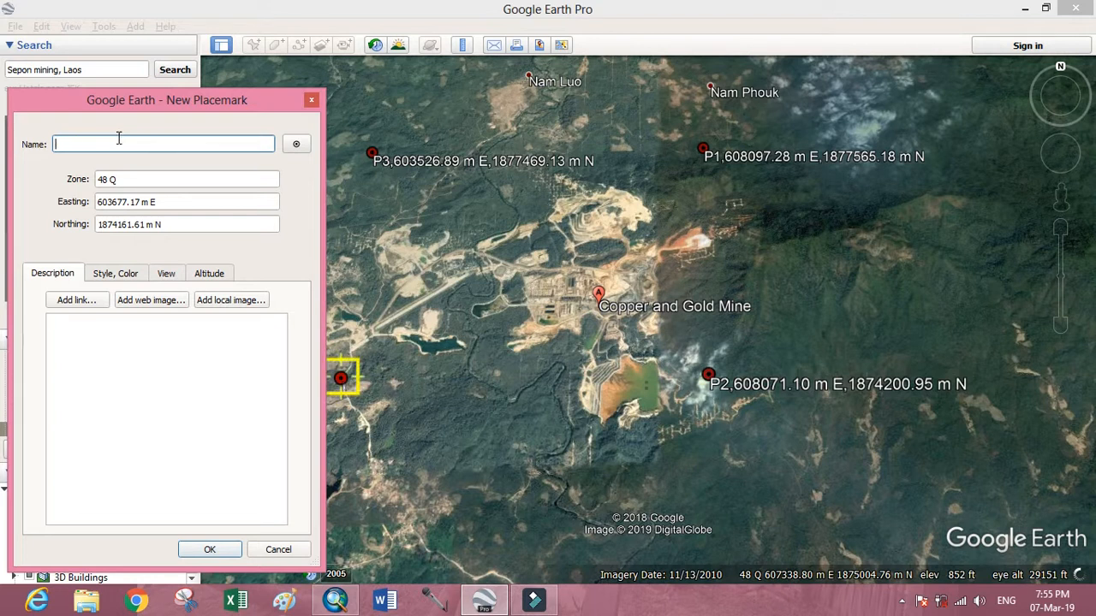
pyautogui.write('p')
pyautogui.press('Tab')
# Complete the placemark's name as "P4,603677.17 m E,1874161.61 m N" by copying in its easting and northing, and save it.
pyautogui.moveTo(166, 202); pyautogui.dragTo(99, 203)
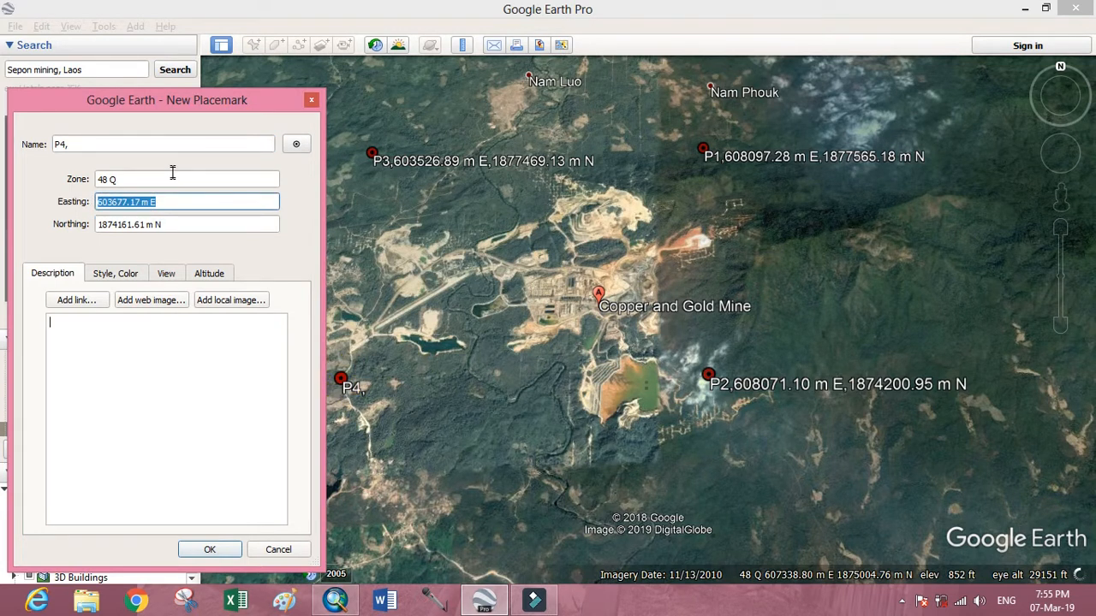
pyautogui.click(155, 147)
pyautogui.hotkey('ctrl', 'v')
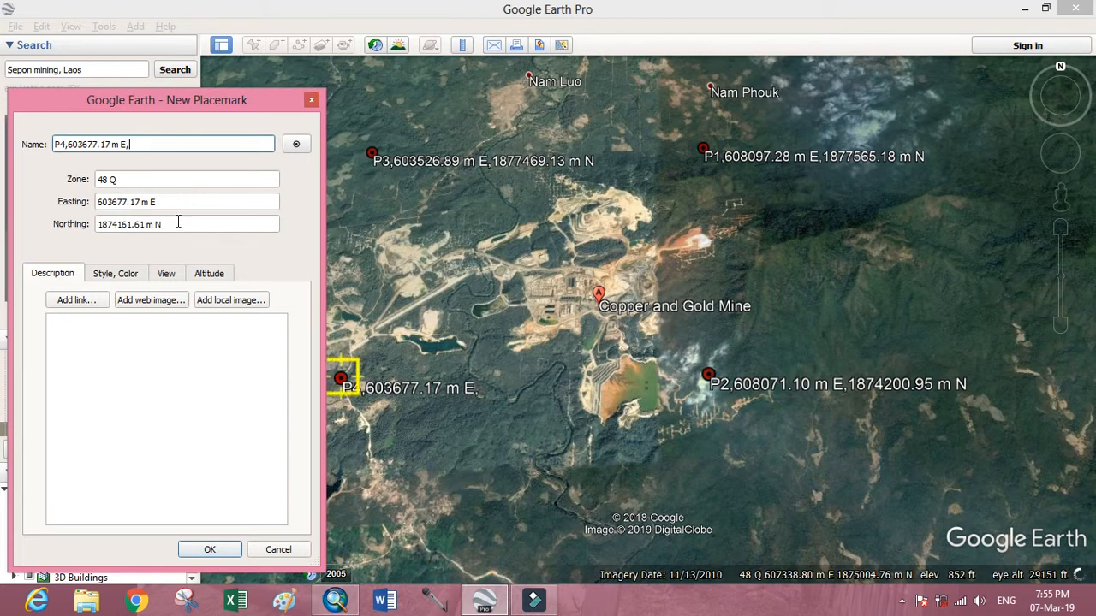
pyautogui.moveTo(177, 222); pyautogui.dragTo(98, 224)
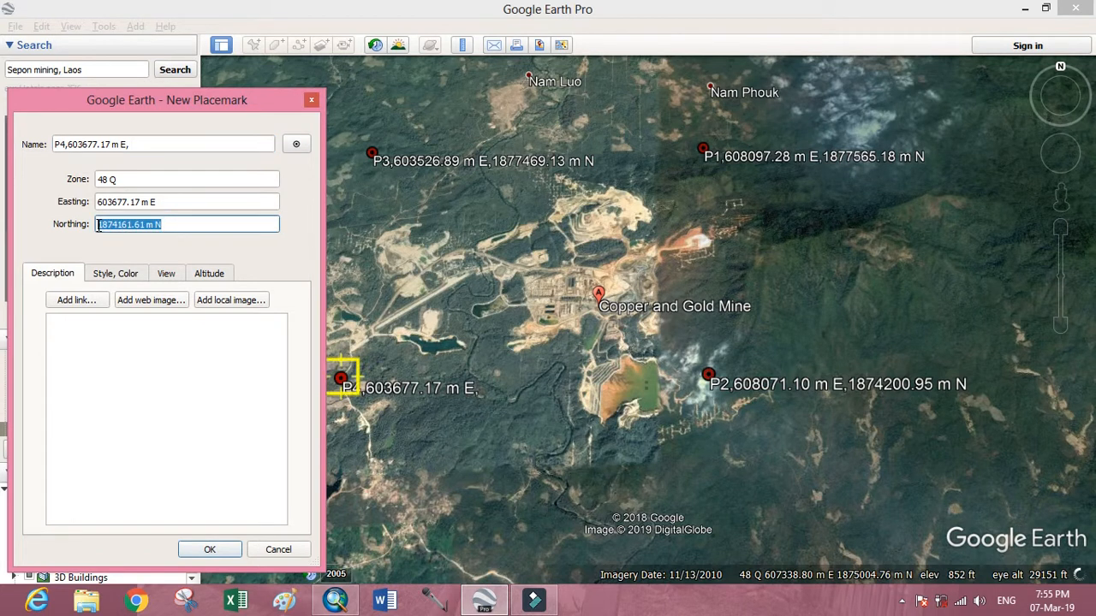
pyautogui.click(151, 141)
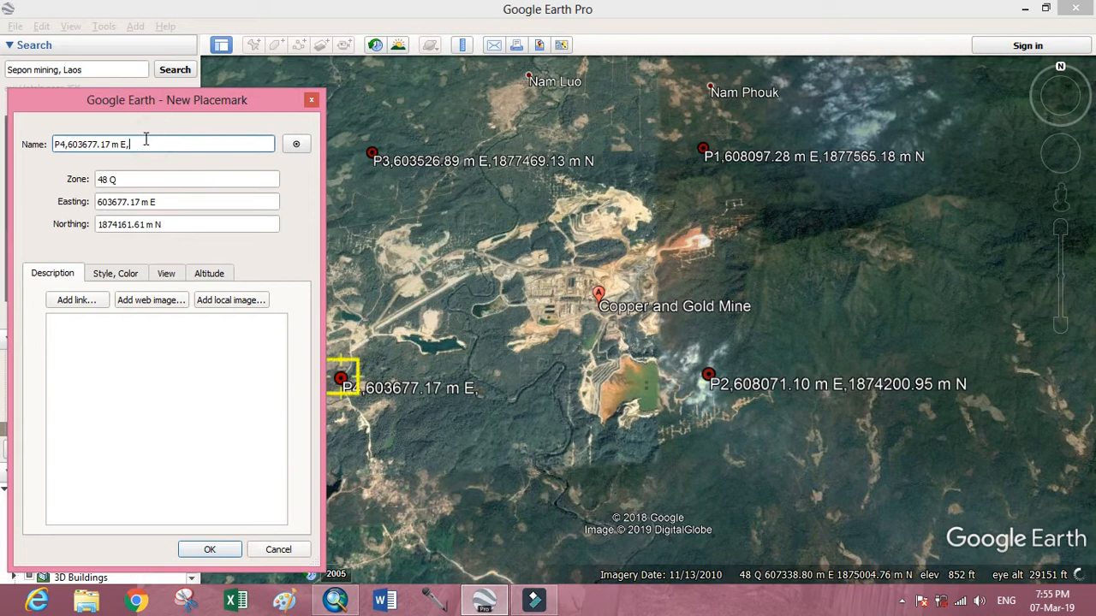
pyautogui.hotkey('ctrl', 'v')
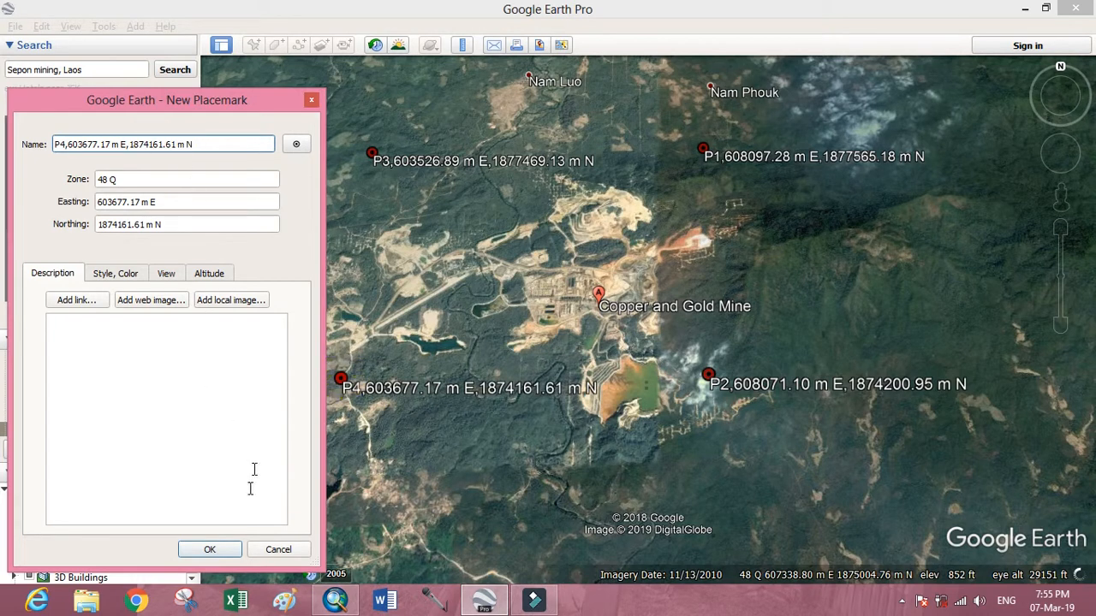
pyautogui.click(210, 549)
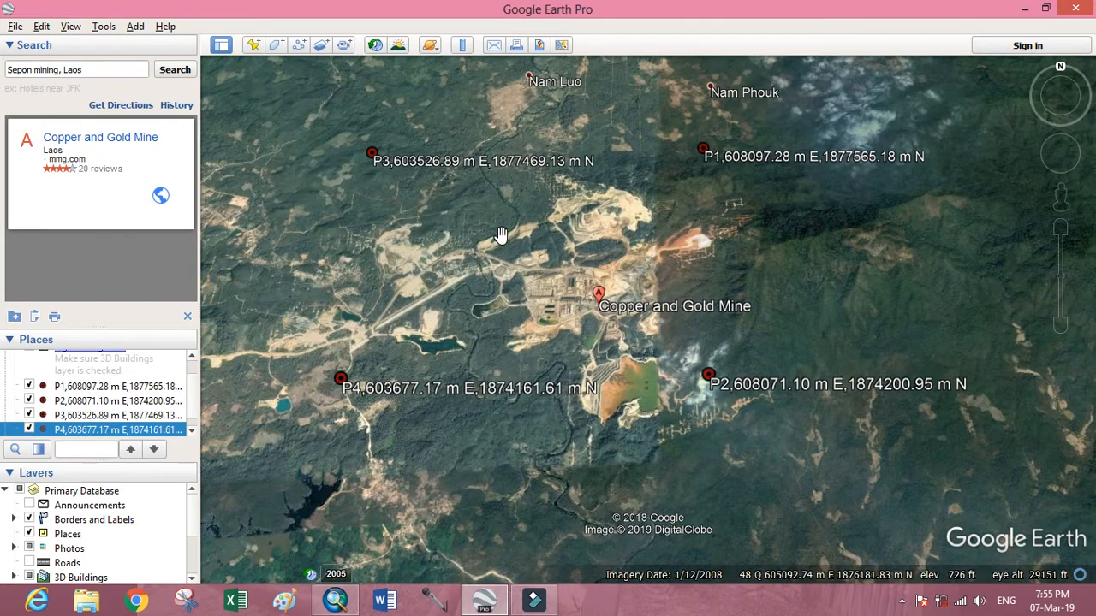
# Frame the mine and its four surrounding placemarks and open the Save Image map layout.
pyautogui.scroll(2, 501, 229)
pyautogui.scroll(-2, 592, 249)
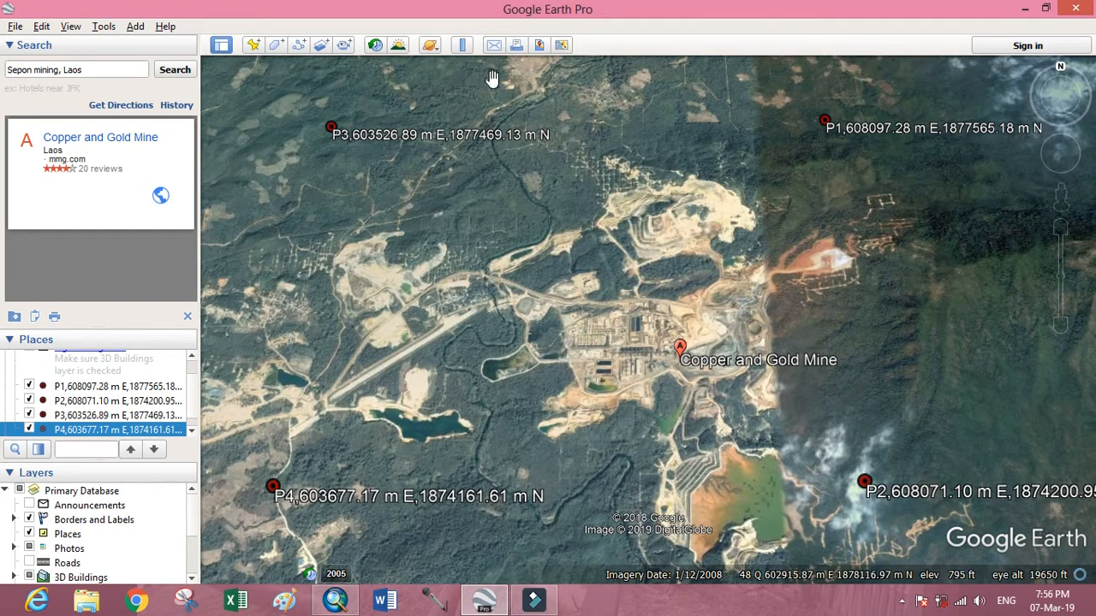
pyautogui.click(537, 48)
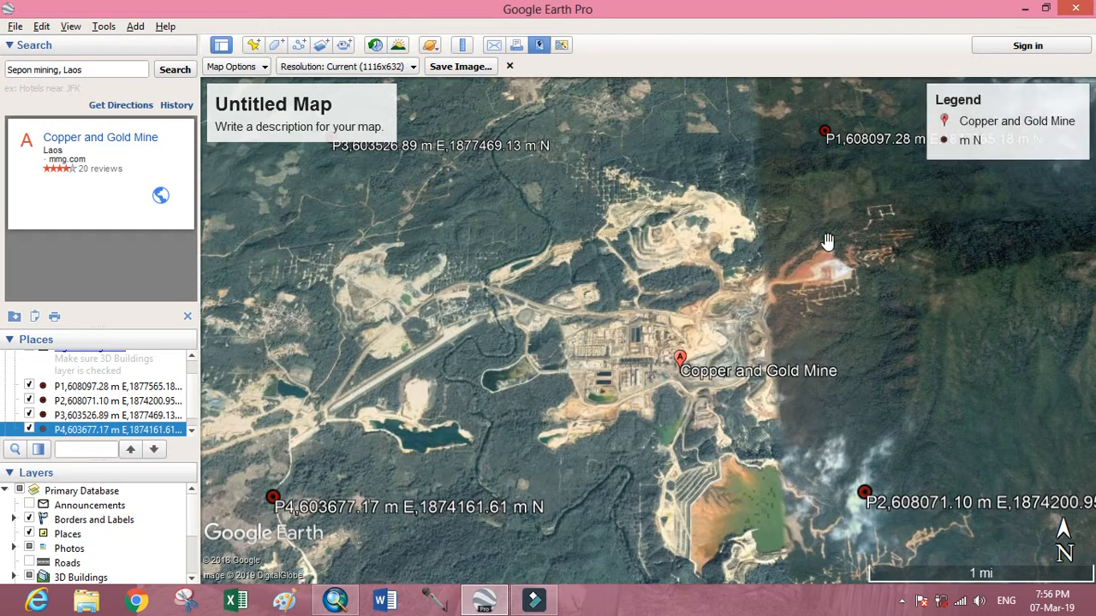
# Remove both the Copper and Gold Mine entry and the "m N" entry from the map legend.
pyautogui.click(993, 137)
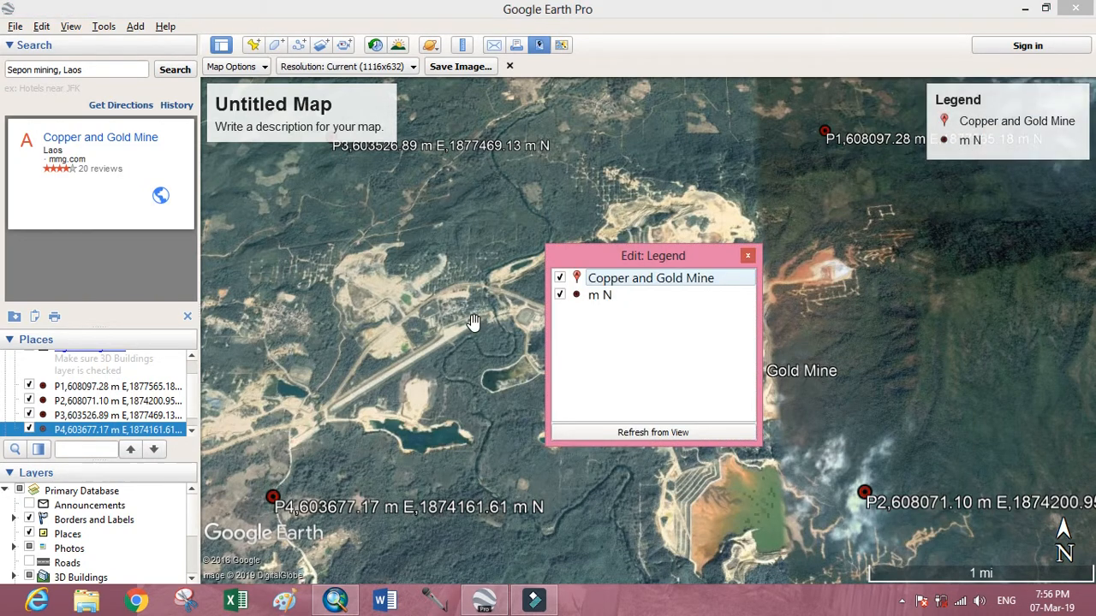
pyautogui.click(559, 295)
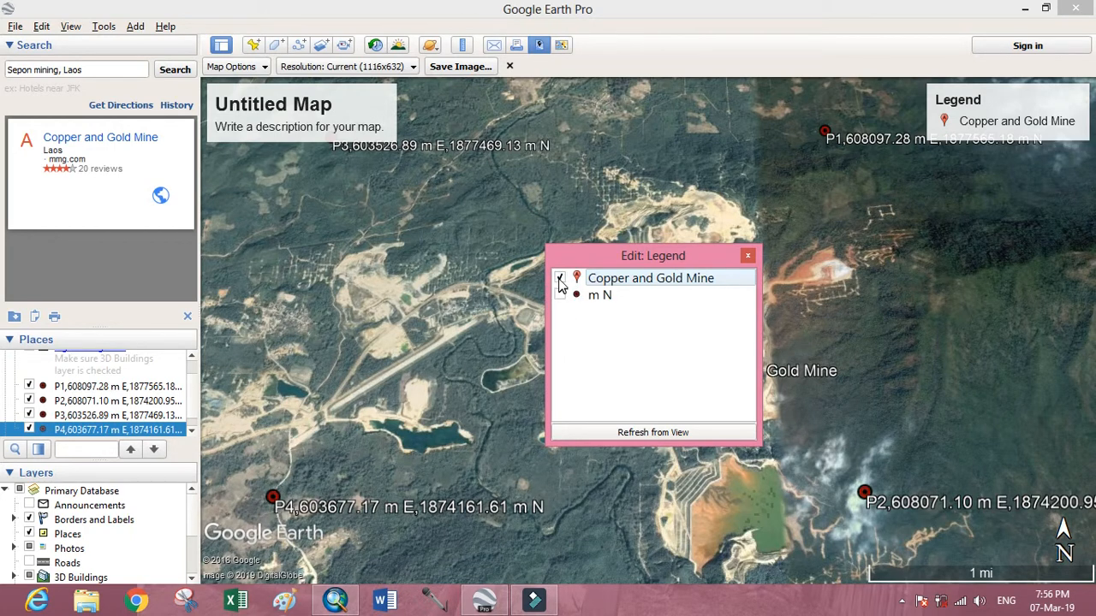
pyautogui.click(559, 278)
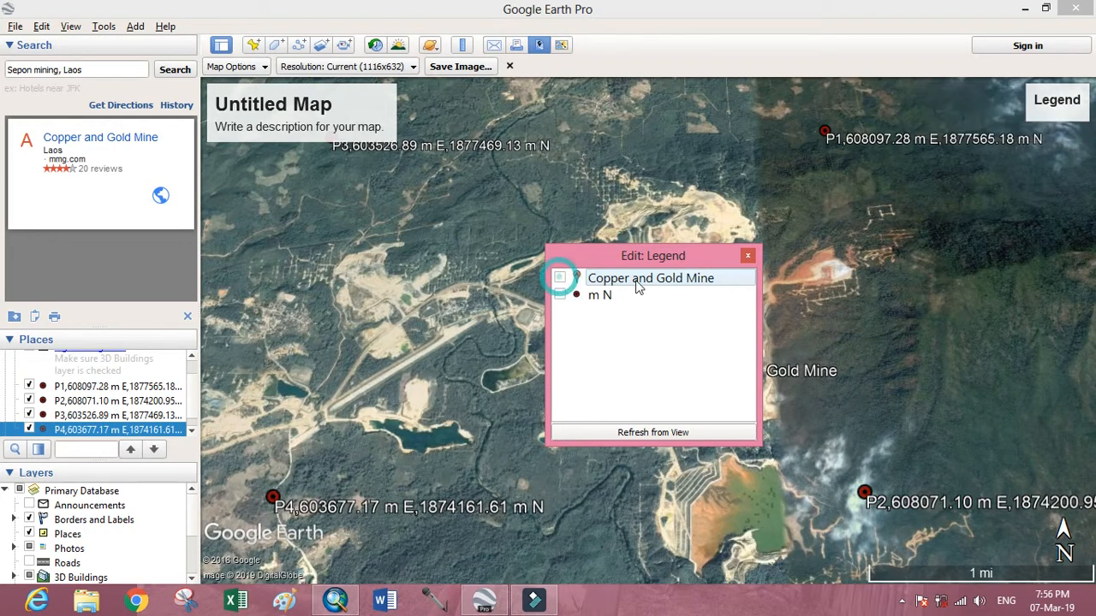
pyautogui.click(748, 258)
# Clear the placeholder description text beneath the map title.
pyautogui.click(287, 123)
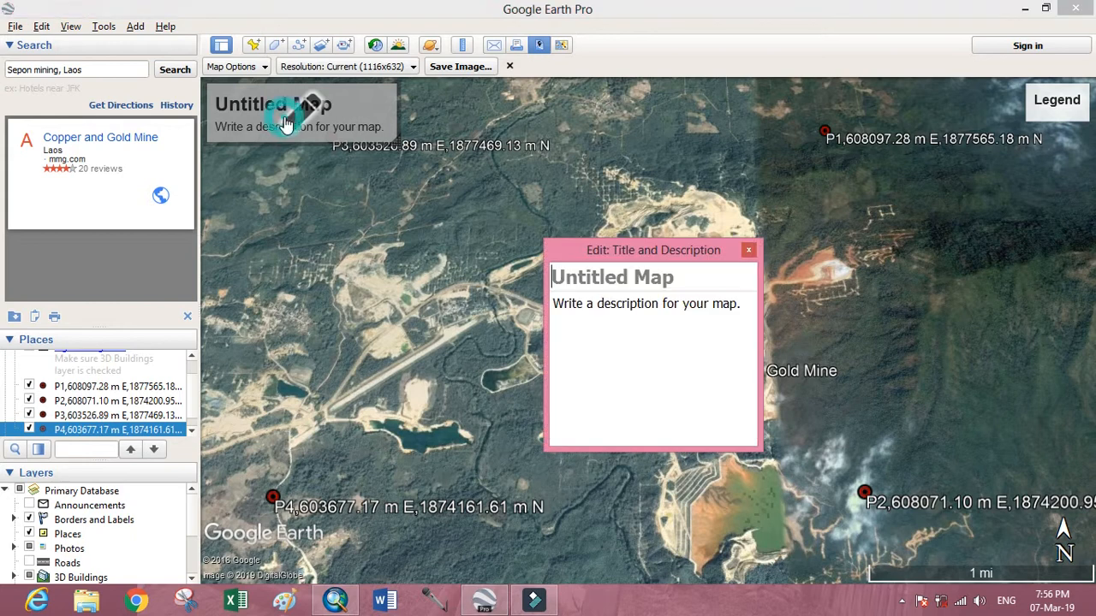
pyautogui.click(736, 299)
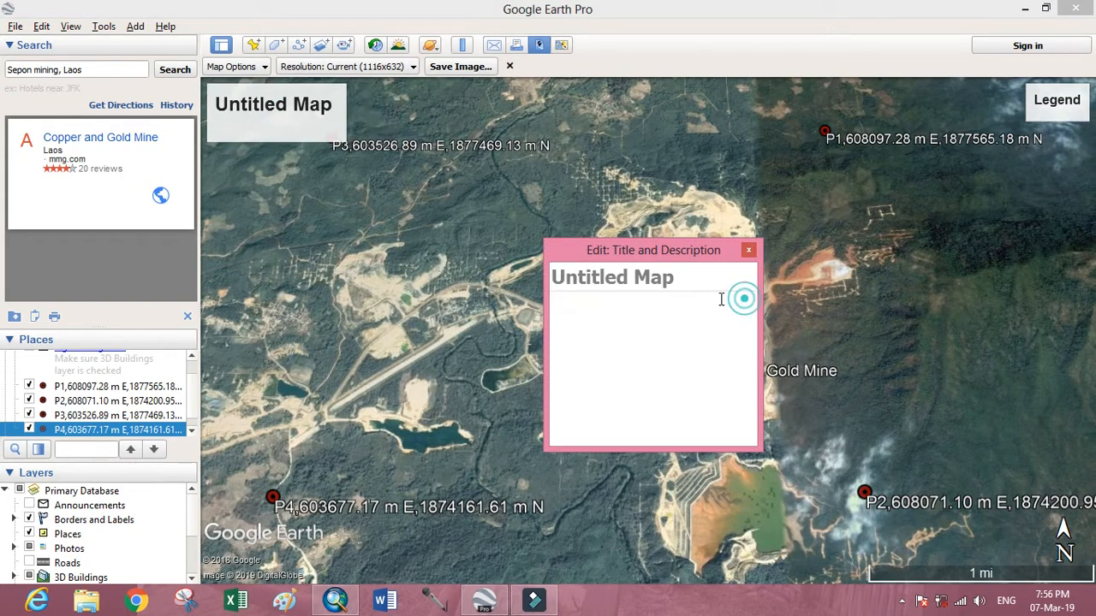
pyautogui.click(749, 252)
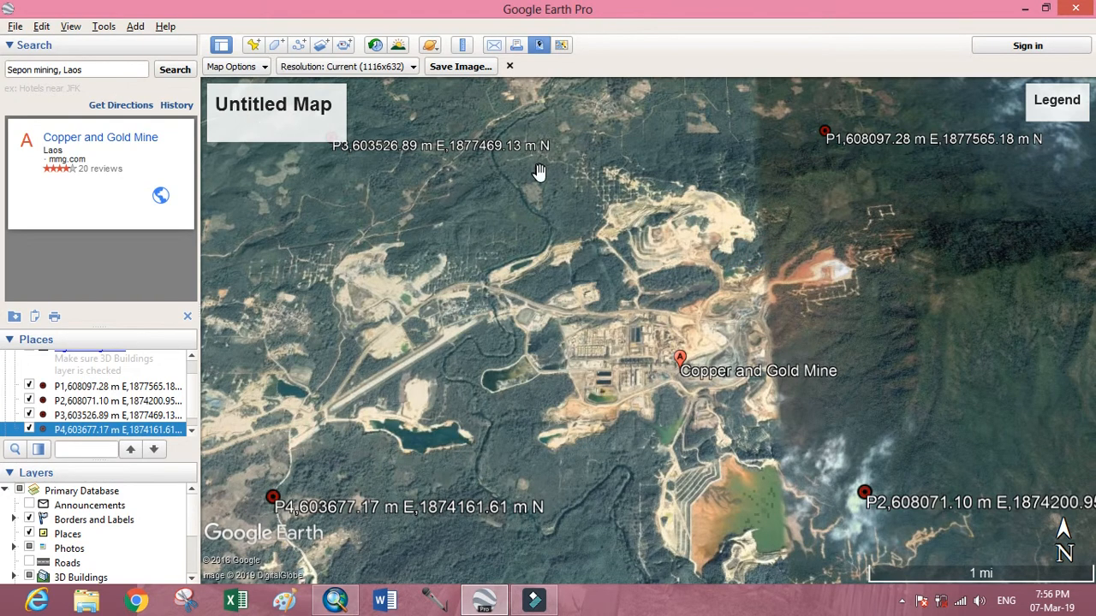
pyautogui.click(291, 109)
pyautogui.click(687, 280)
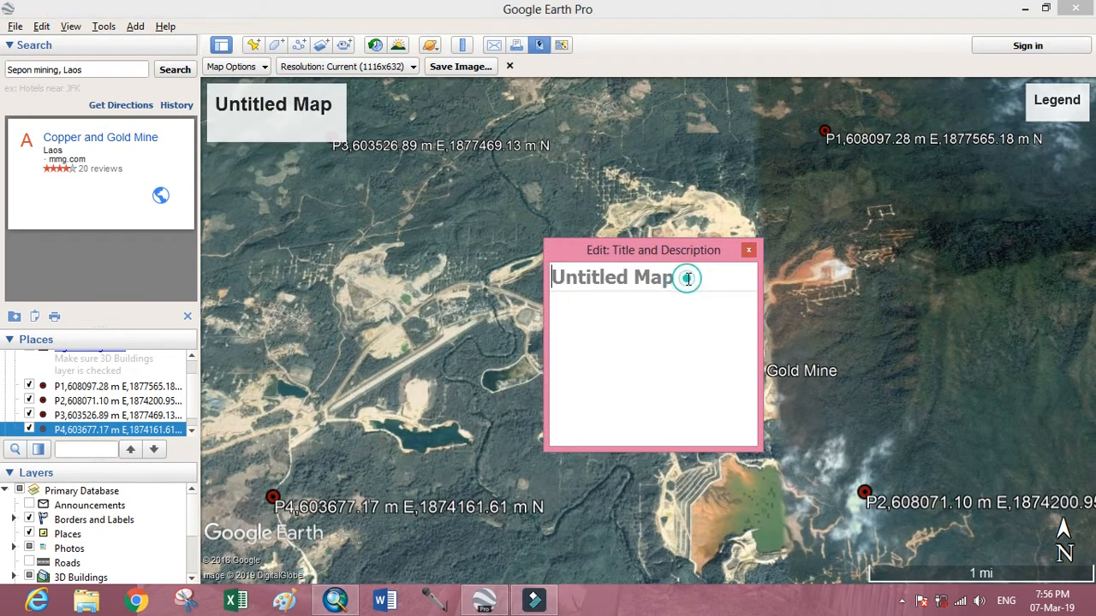
pyautogui.click(750, 250)
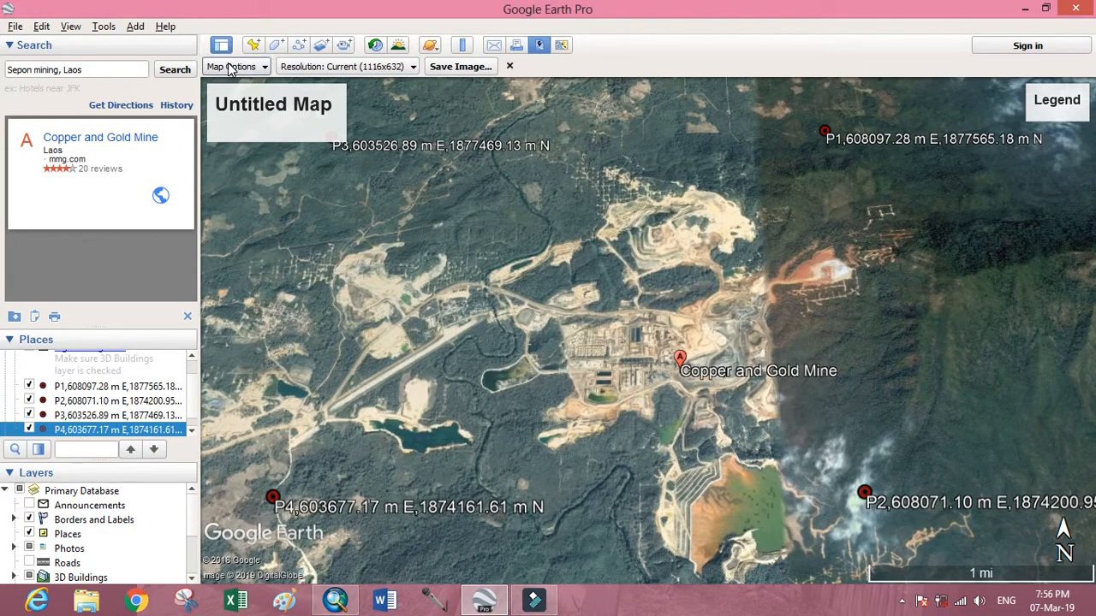
# Set the image resolution to 1920x1080 (1080 HD) and hide the map's title and description and its legend.
pyautogui.click(413, 72)
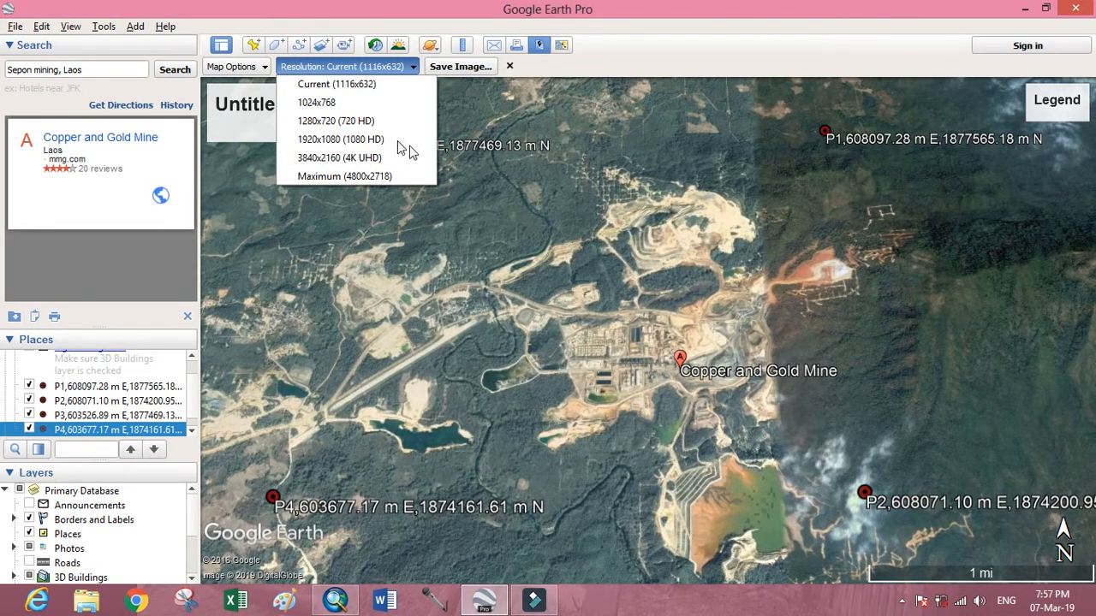
pyautogui.click(341, 139)
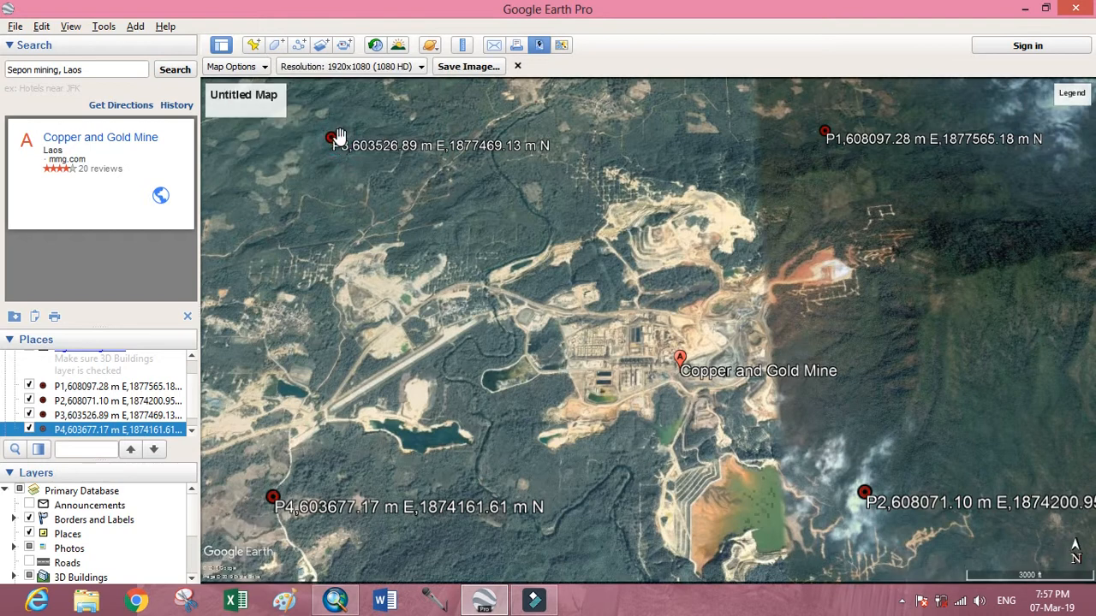
pyautogui.moveTo(268, 96)
pyautogui.click(265, 66)
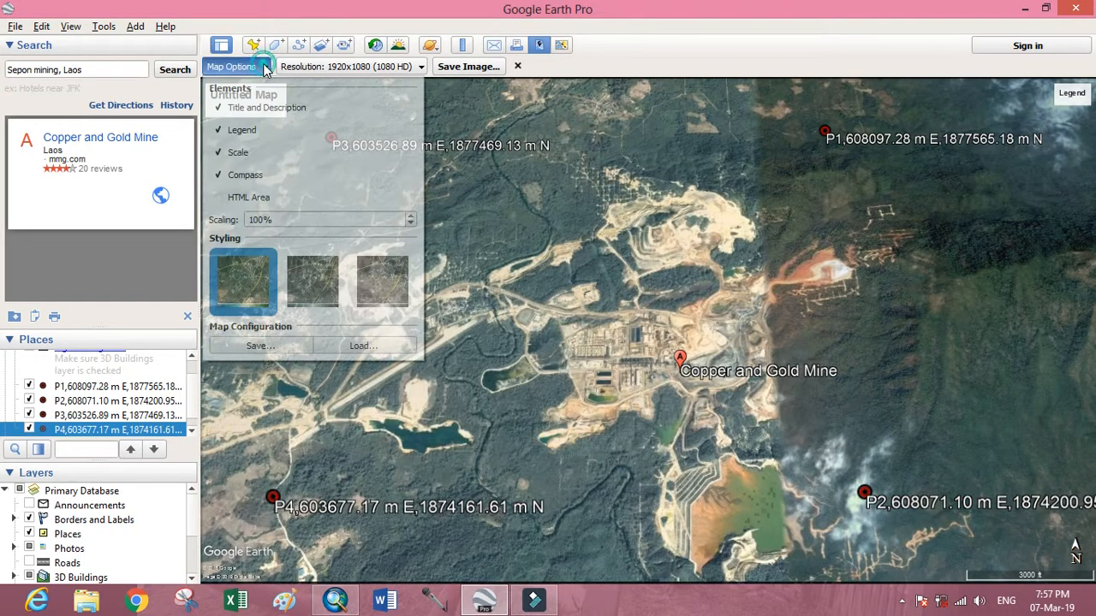
pyautogui.click(221, 109)
pyautogui.click(231, 131)
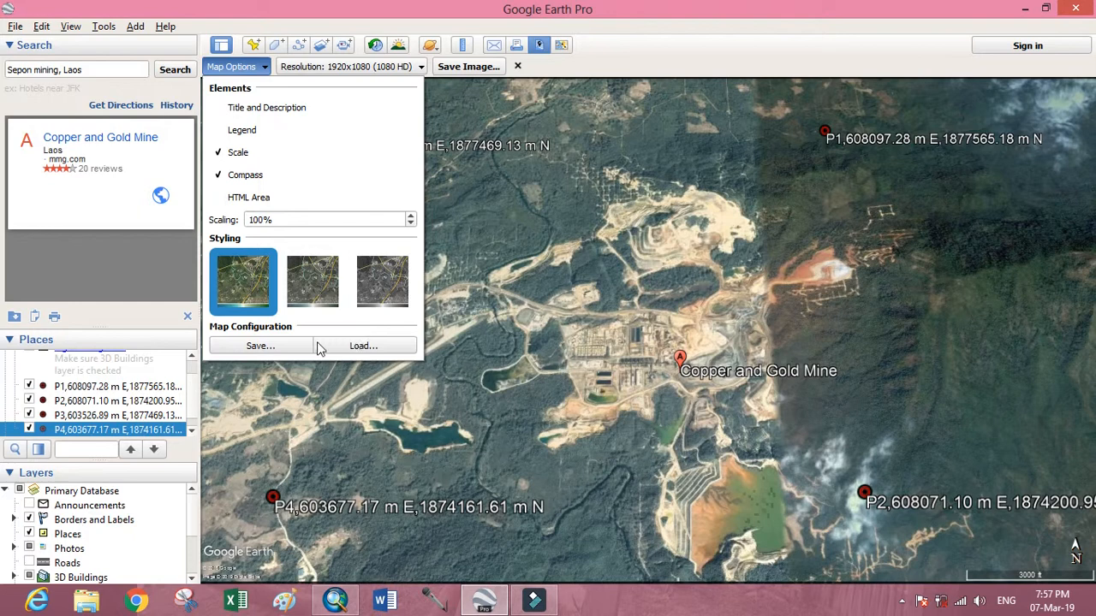
pyautogui.click(290, 346)
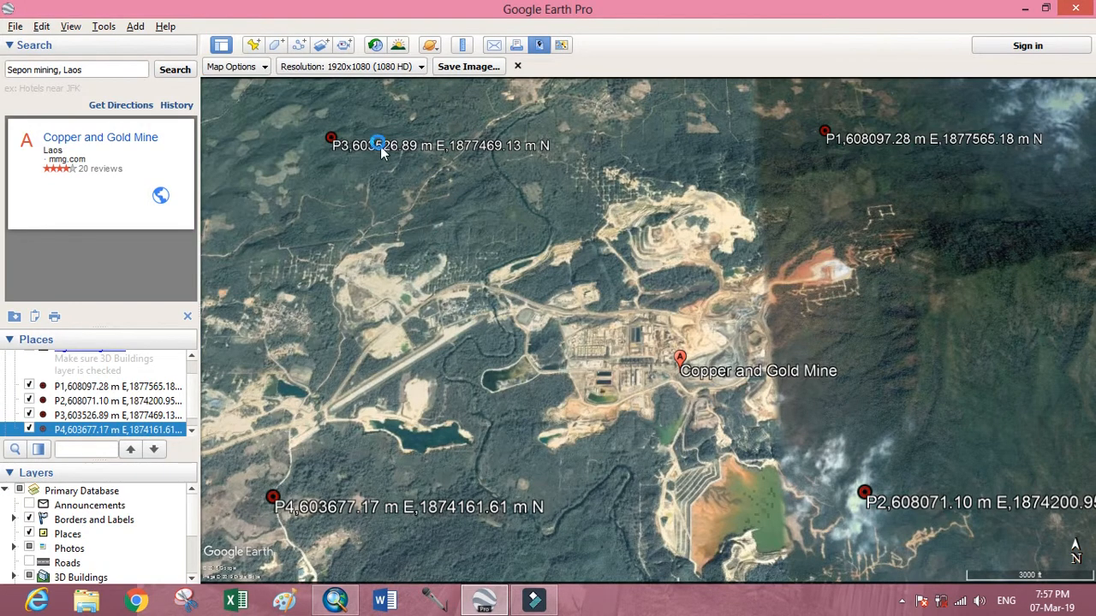
pyautogui.click(385, 295)
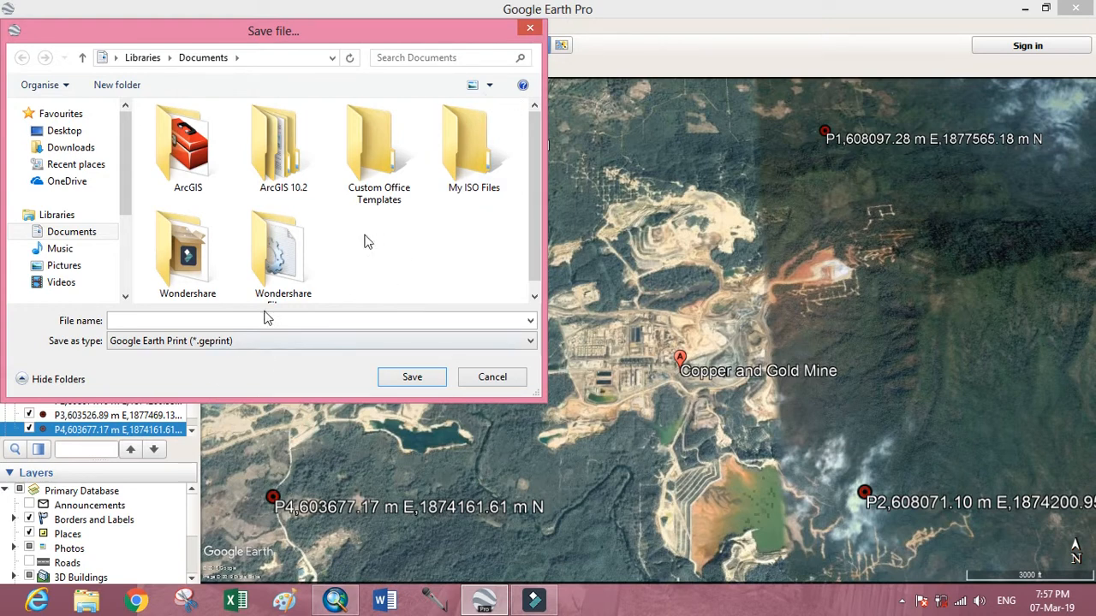
pyautogui.click(531, 31)
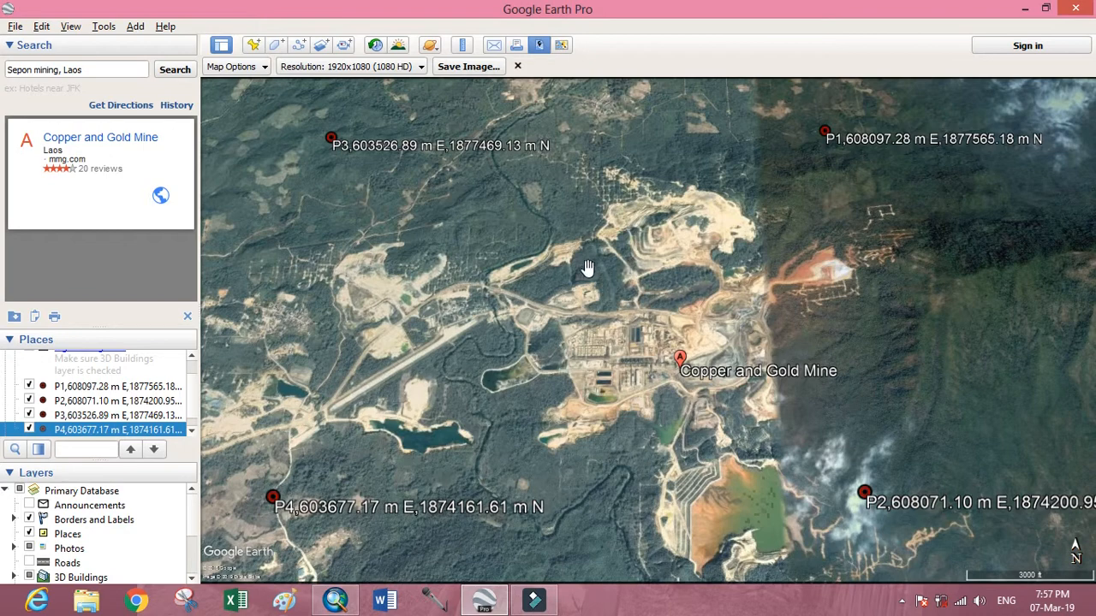
# Reframe the map so the mine and all four placemarks P1 to P4 fit with their complete coordinate labels.
pyautogui.scroll(3, 625, 279)
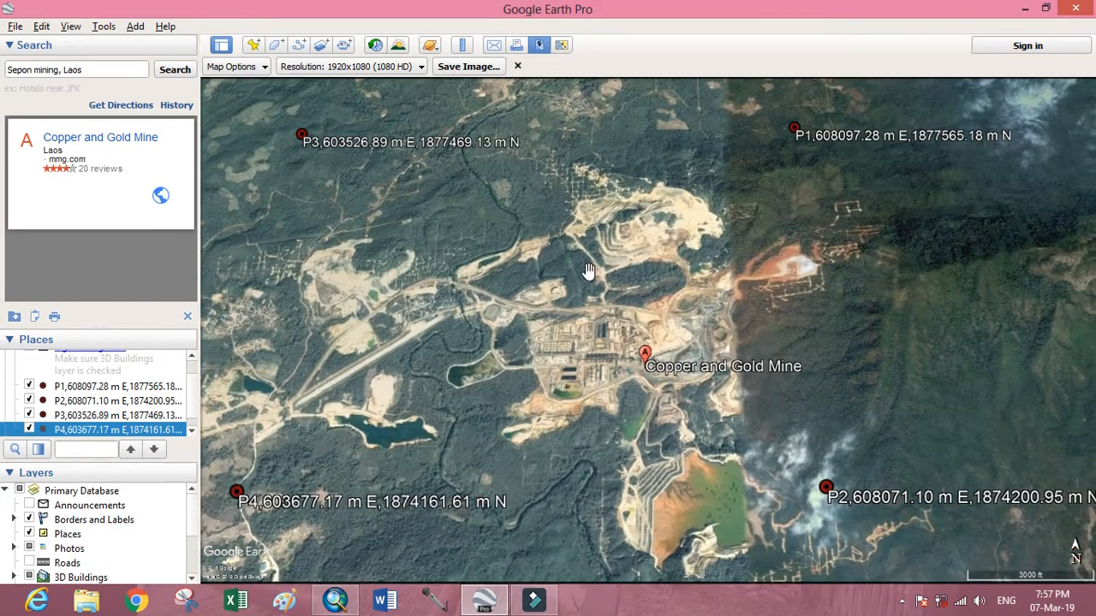
pyautogui.scroll(-3, 577, 272)
pyautogui.scroll(1, 577, 274)
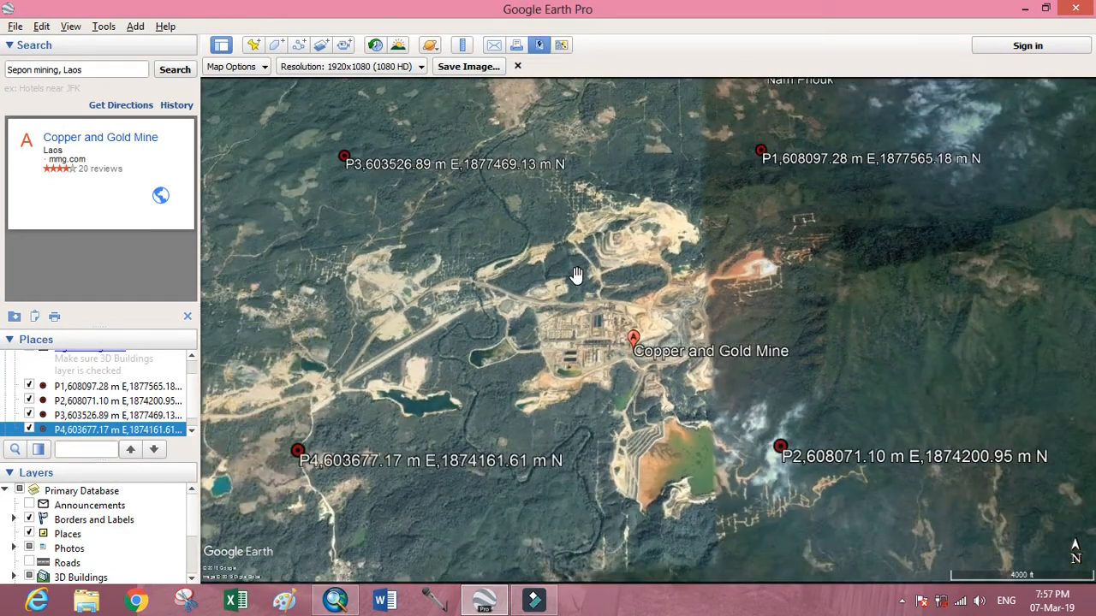
pyautogui.scroll(-1, 578, 274)
pyautogui.scroll(2, 577, 274)
pyautogui.scroll(-1, 577, 274)
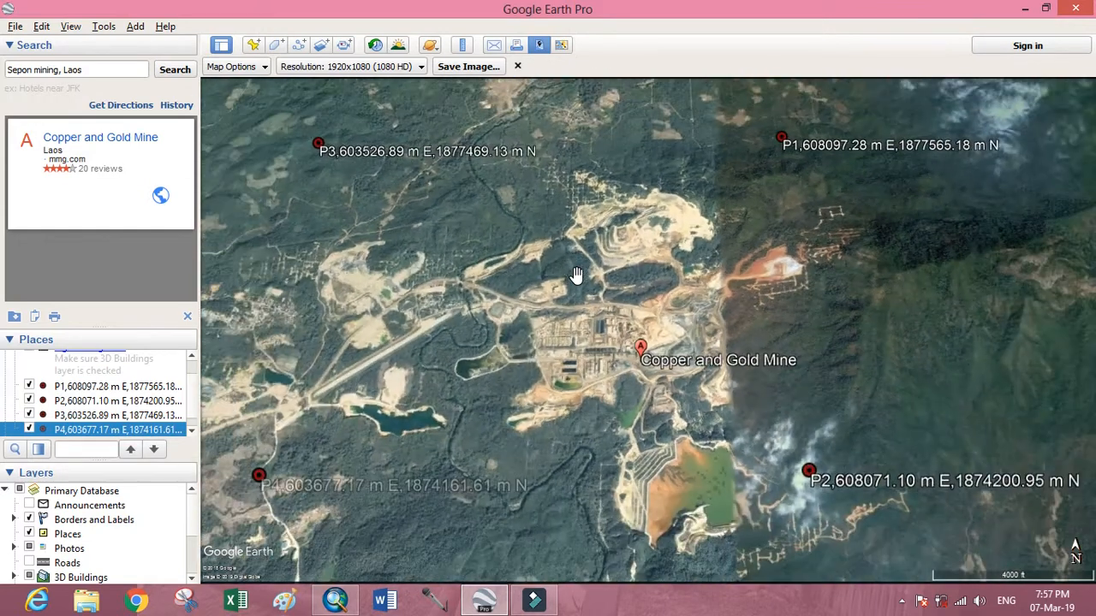
pyautogui.moveTo(577, 274); pyautogui.dragTo(569, 268)
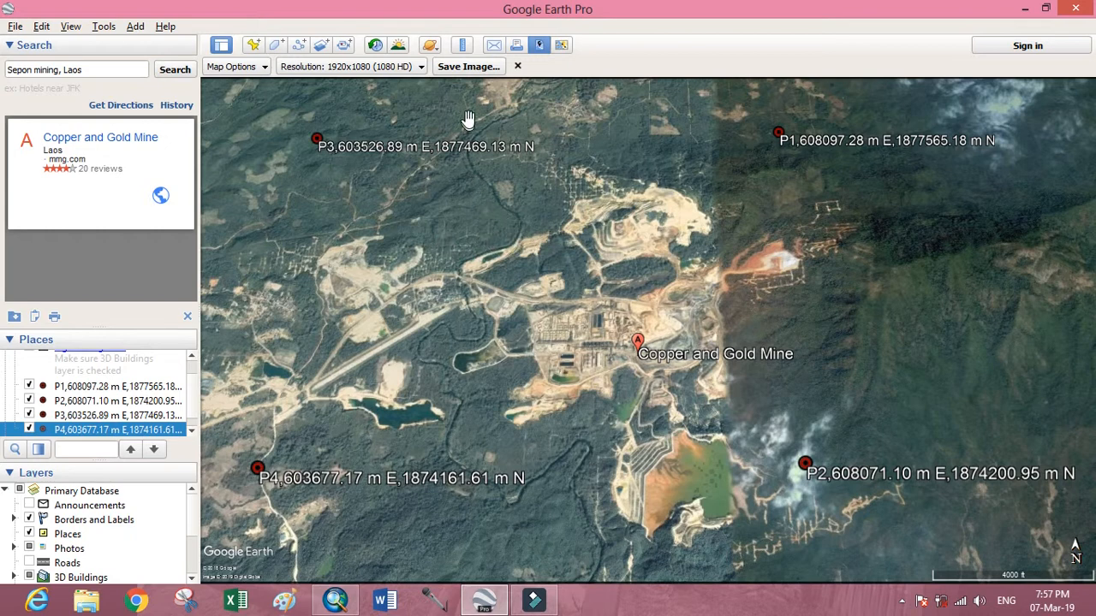
# Save the map as a JPEG image named "SEPON MAP" in the learn GIS folder on drive D.
pyautogui.click(469, 69)
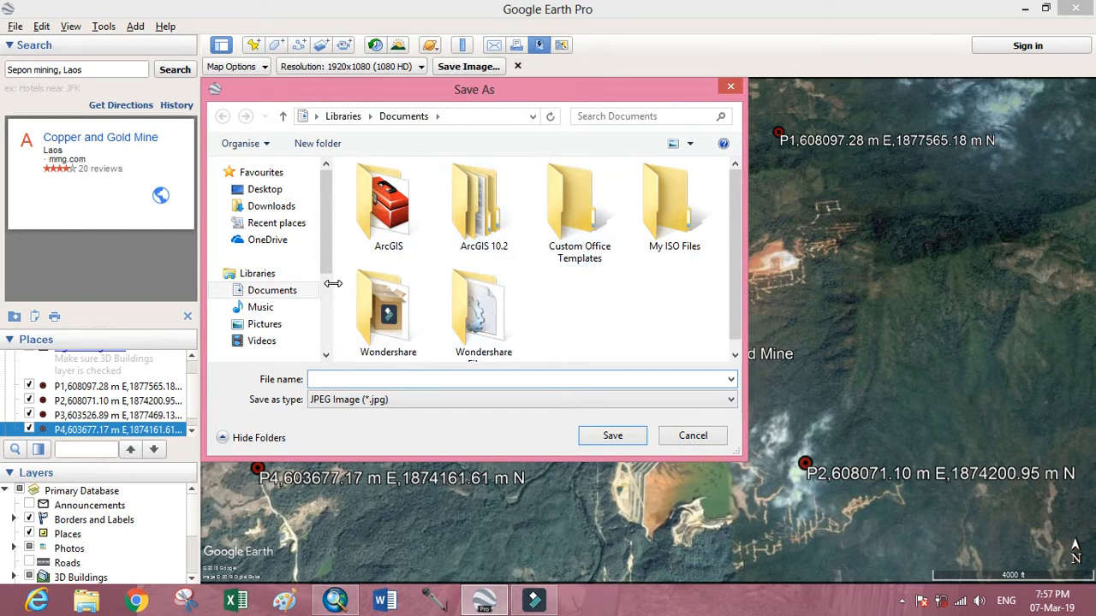
pyautogui.scroll(-3, 334, 287)
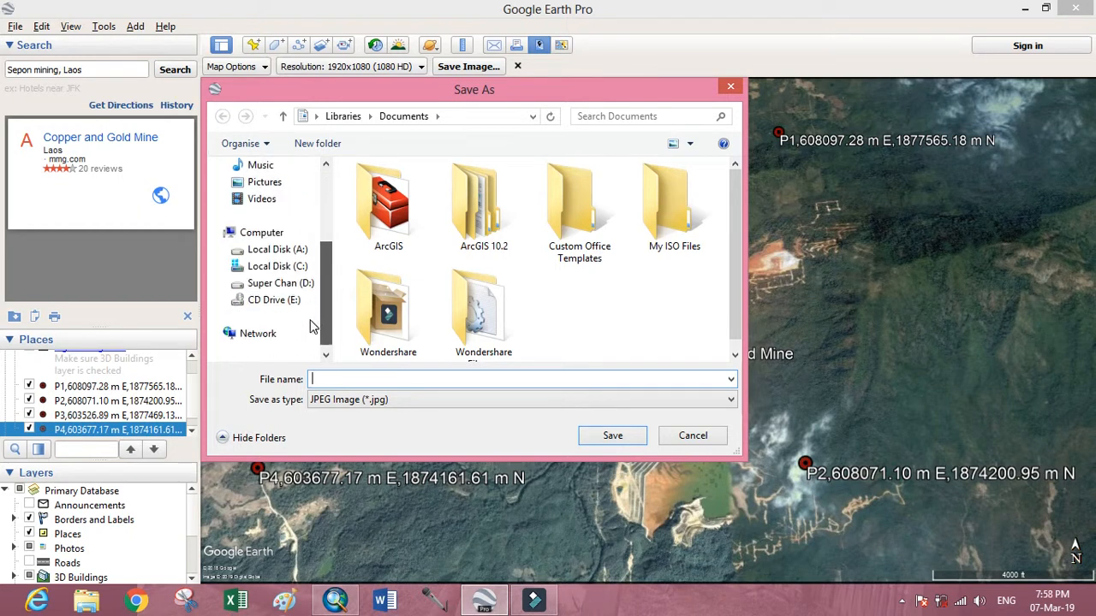
pyautogui.click(299, 285)
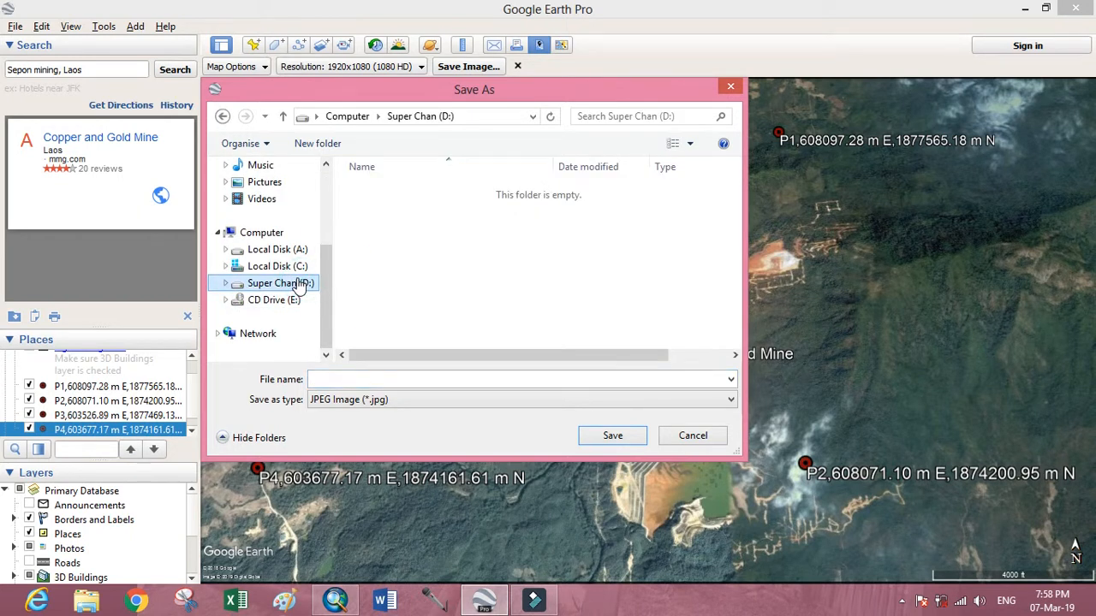
pyautogui.click(481, 258)
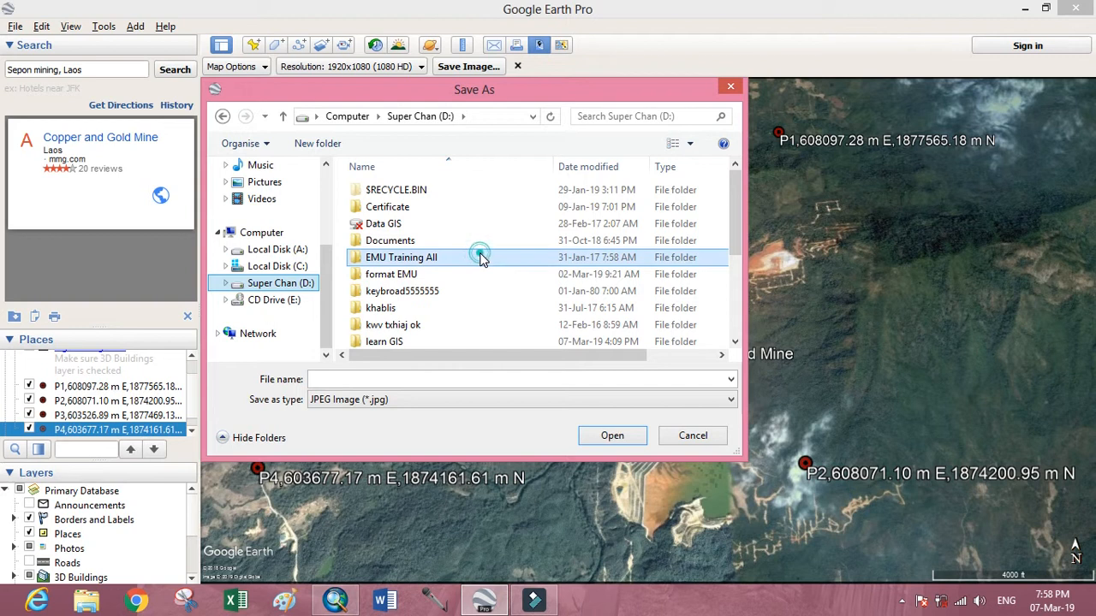
pyautogui.scroll(-3, 481, 258)
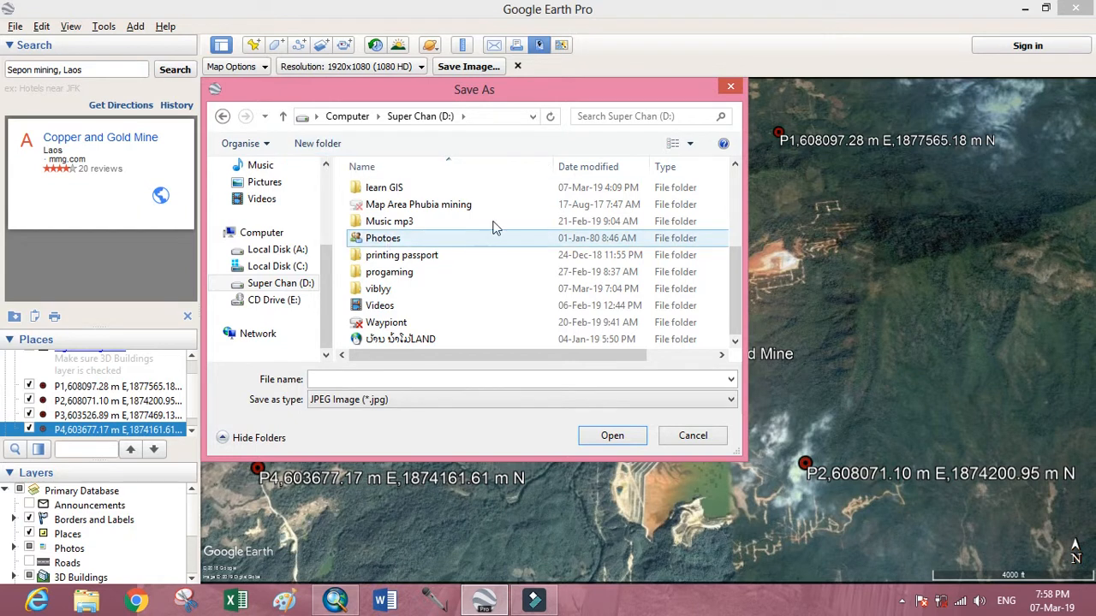
pyautogui.click(390, 189)
pyautogui.doubleClick(390, 188)
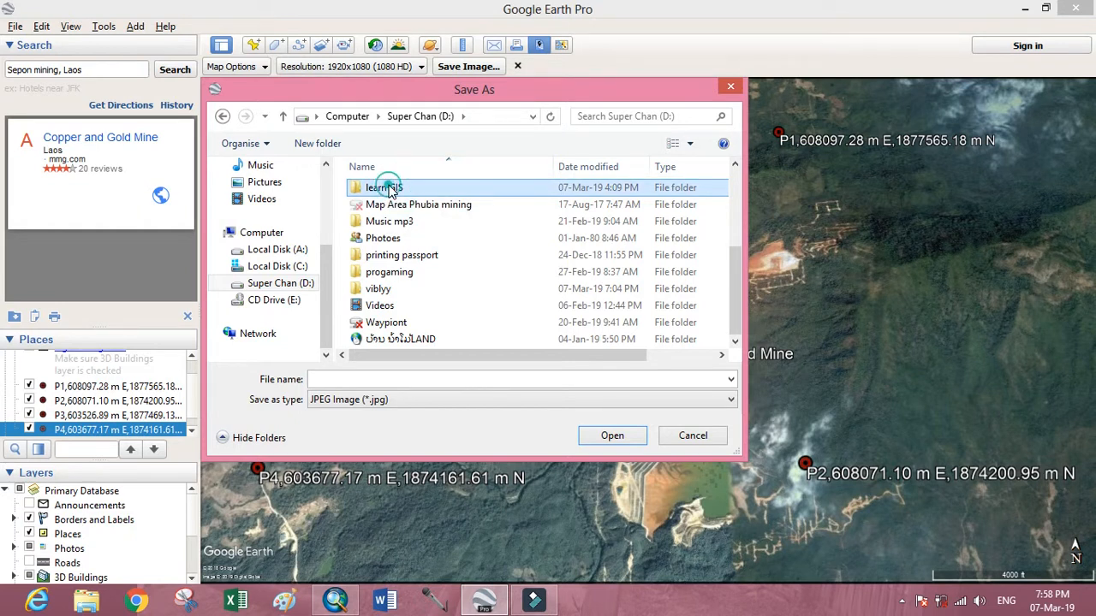
pyautogui.click(416, 378)
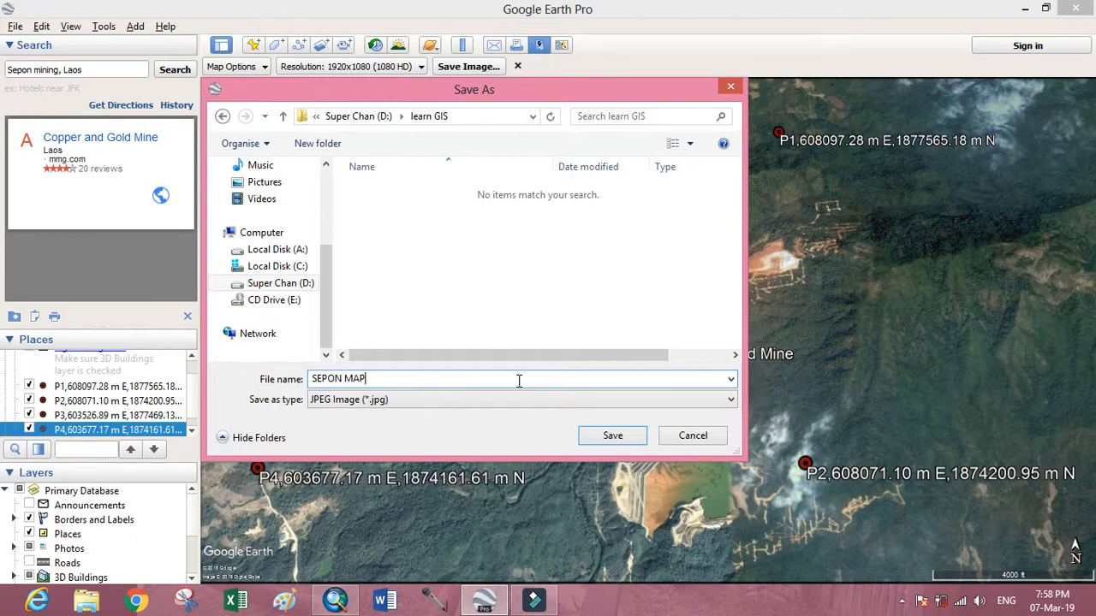
pyautogui.click(613, 437)
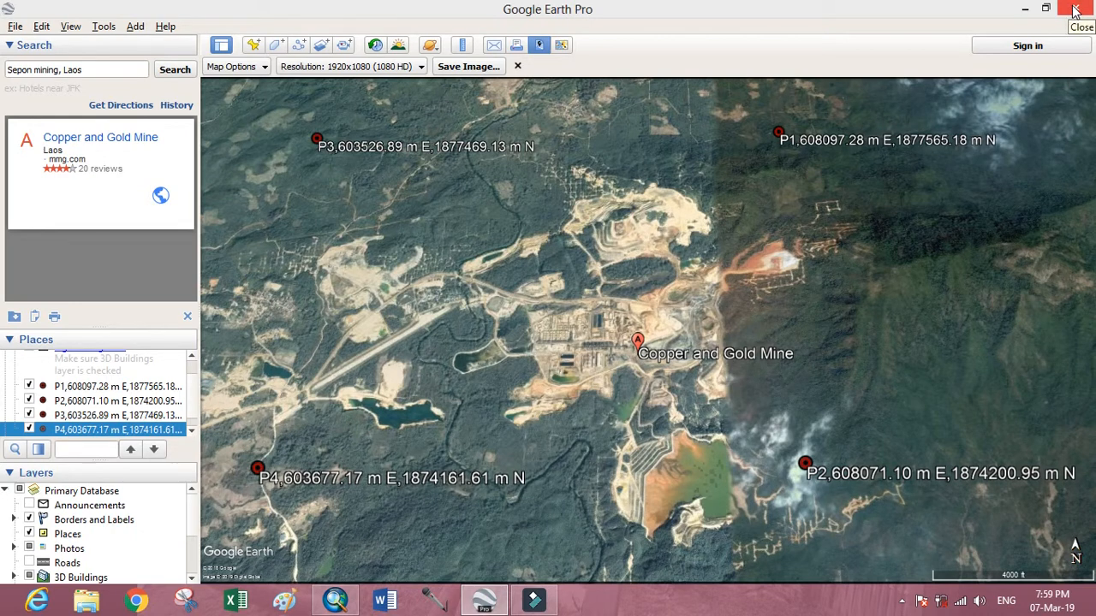
# Switch to ArcMap and add SEPON MAP.jpg from the learn GIS folder on drive D, without creating pyramids.
pyautogui.moveTo(343, 605)
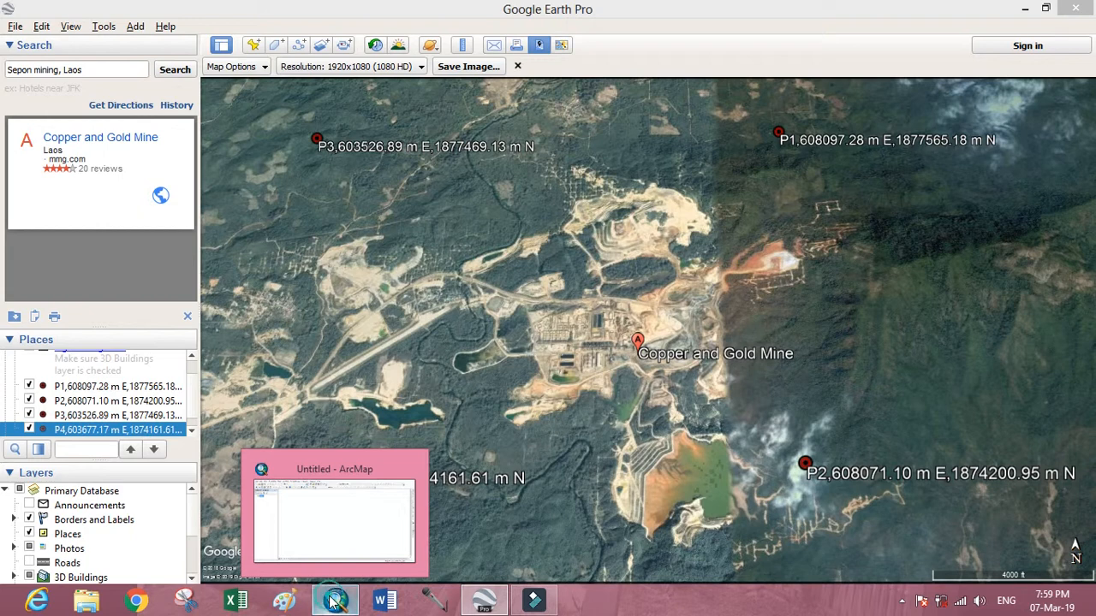
pyautogui.click(333, 601)
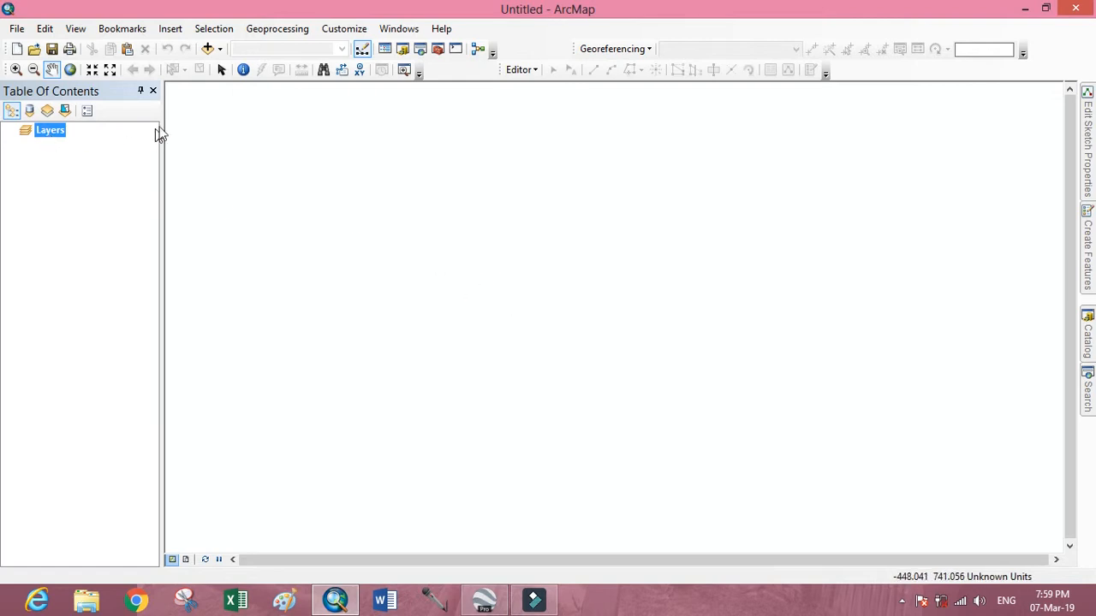
pyautogui.click(209, 50)
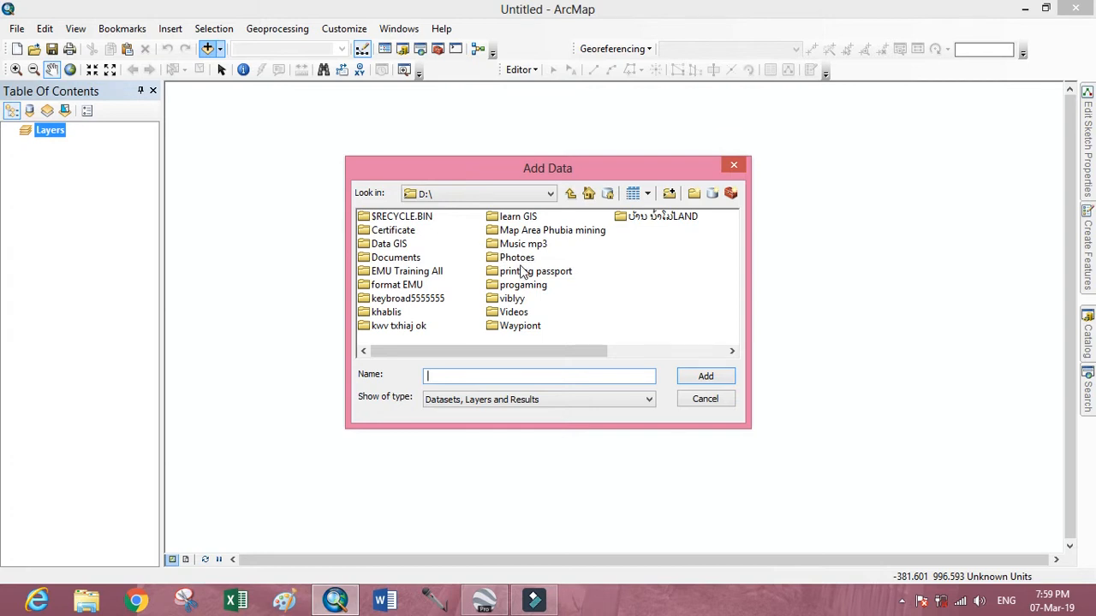
pyautogui.click(504, 271)
pyautogui.click(510, 244)
pyautogui.click(512, 230)
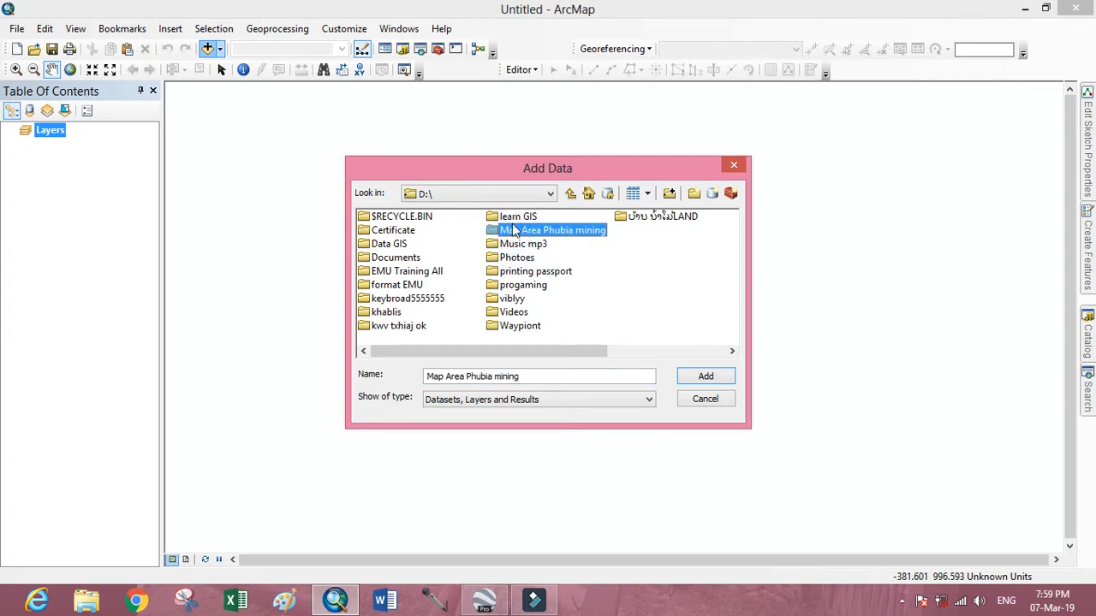
pyautogui.click(512, 220)
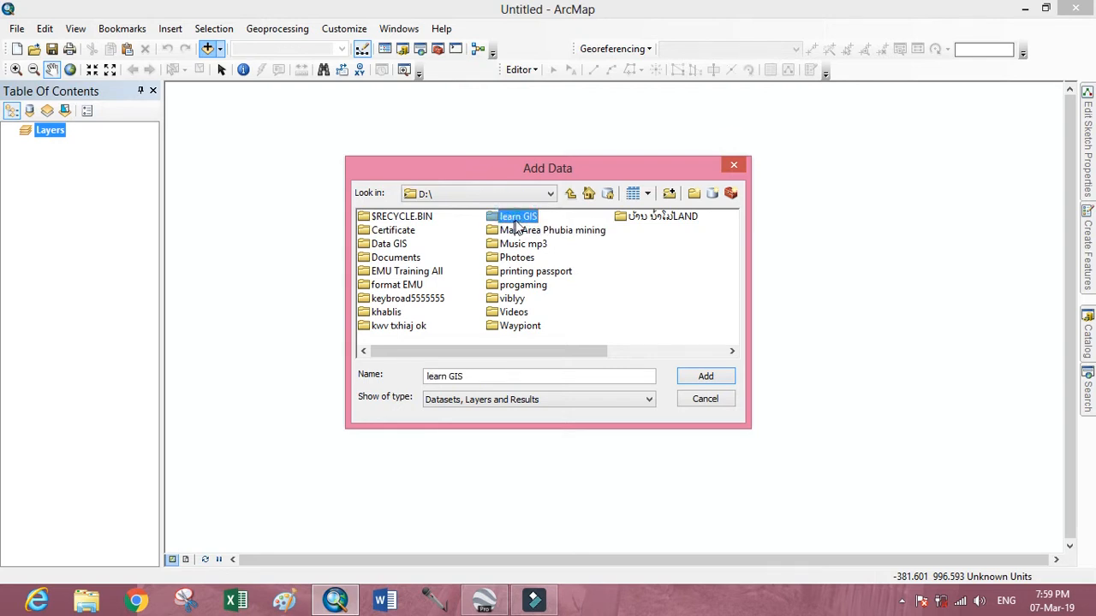
pyautogui.doubleClick(514, 219)
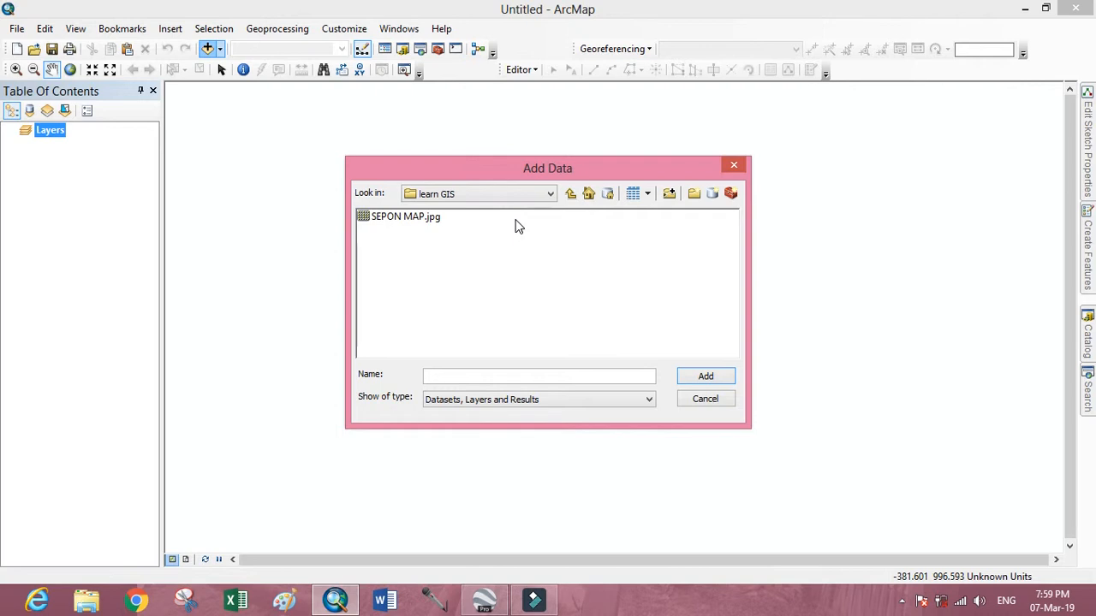
pyautogui.click(403, 218)
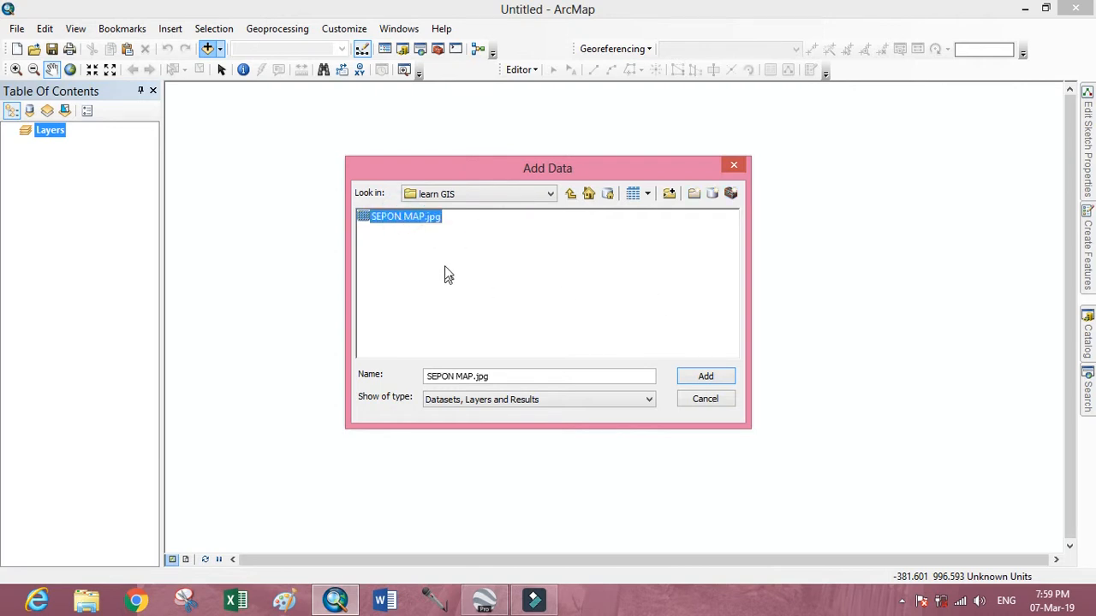
pyautogui.click(705, 378)
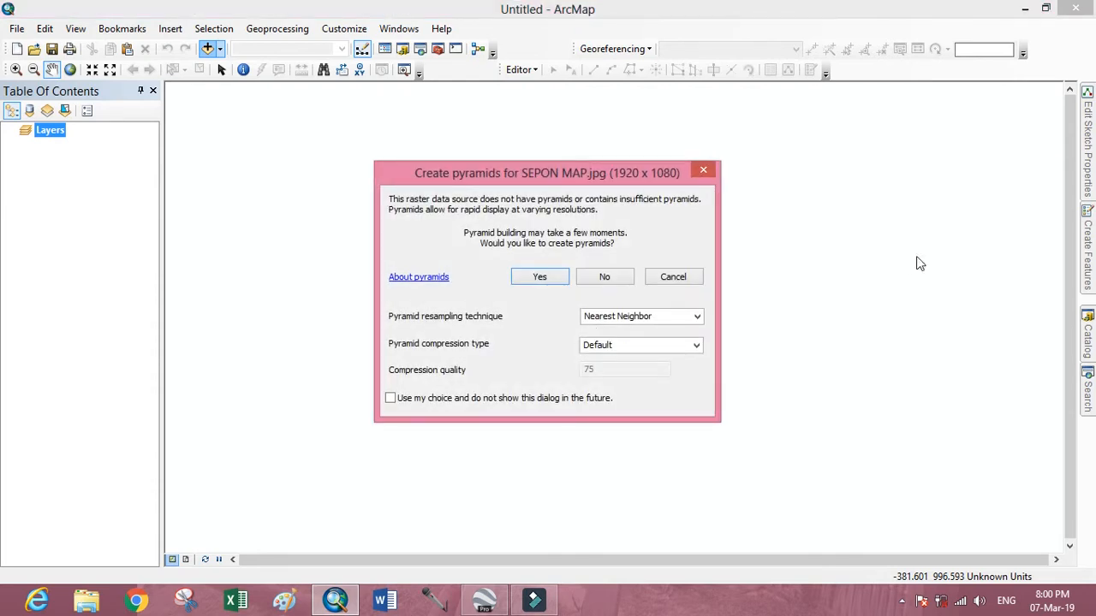
pyautogui.click(605, 276)
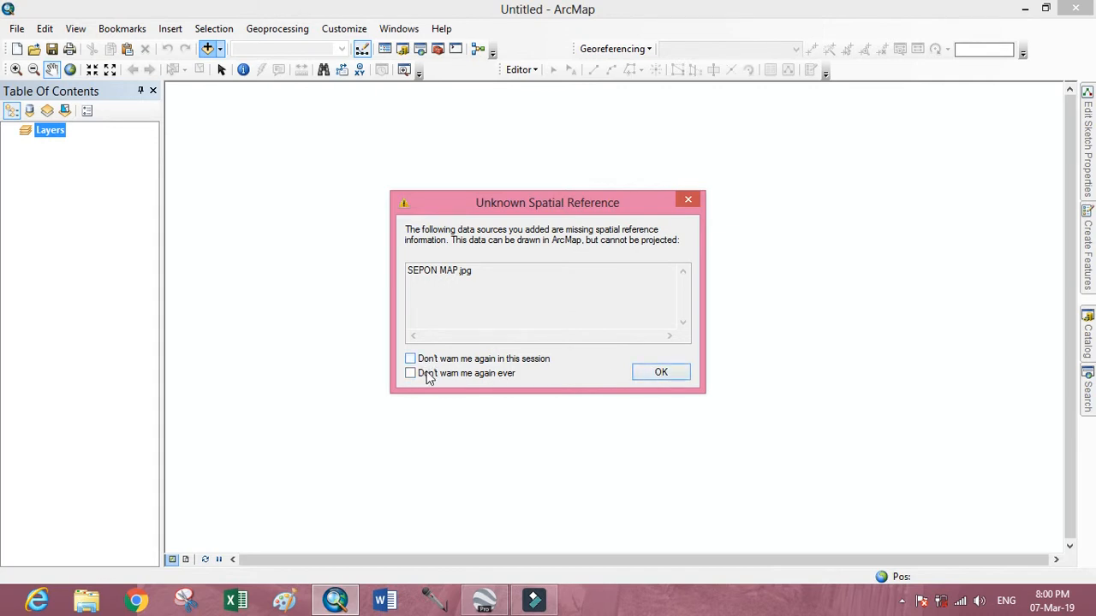
pyautogui.click(653, 373)
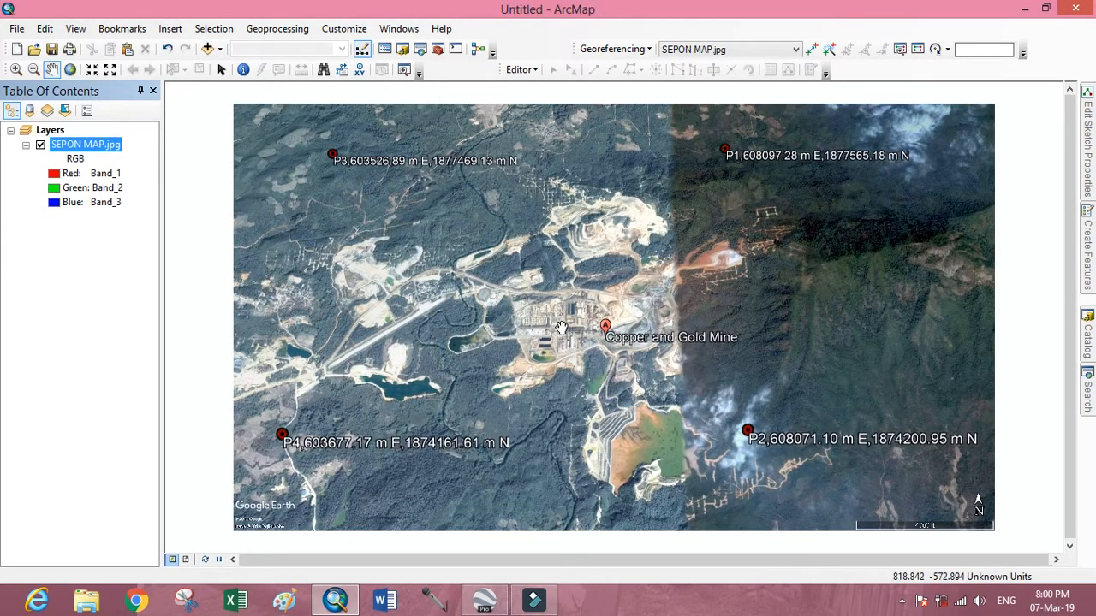
# Examine the loaded image and bring placemark P1 with its complete coordinate label into close view.
pyautogui.scroll(3, 561, 323)
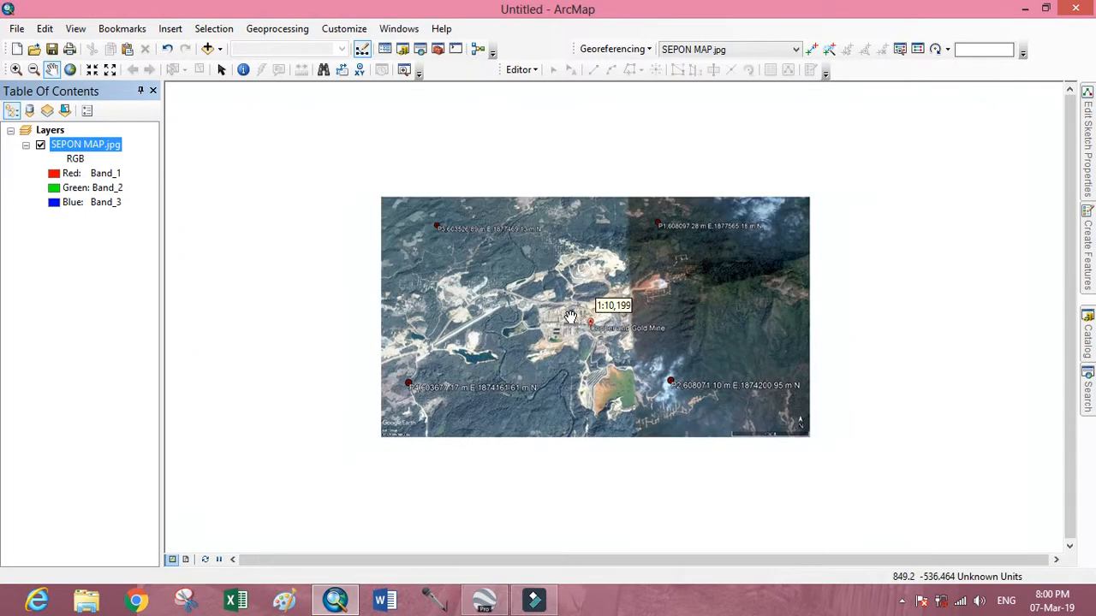
pyautogui.scroll(-3, 562, 315)
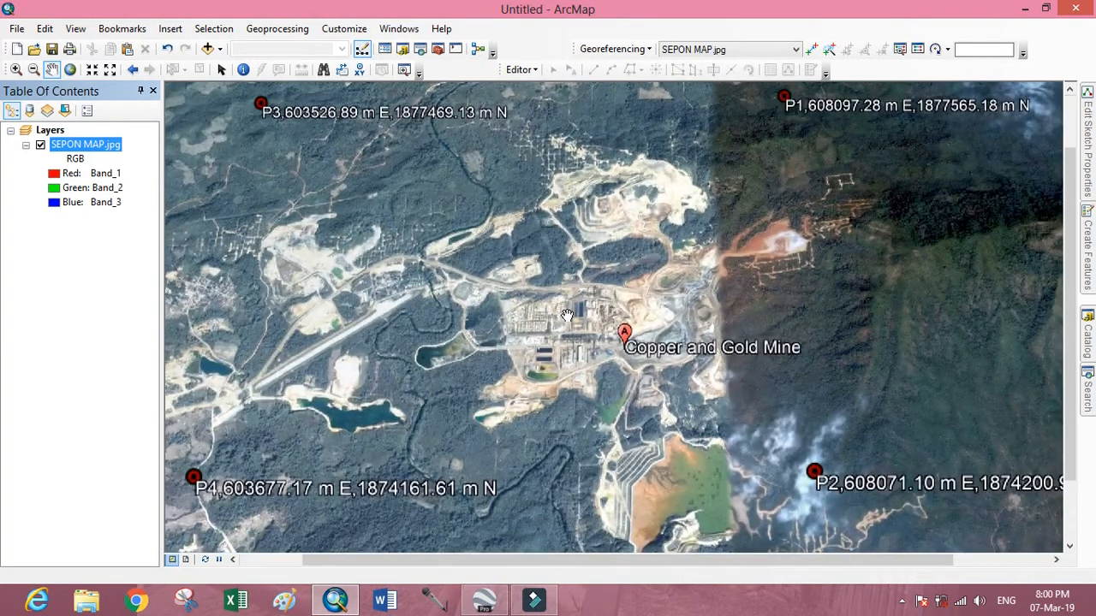
pyautogui.scroll(1, 566, 316)
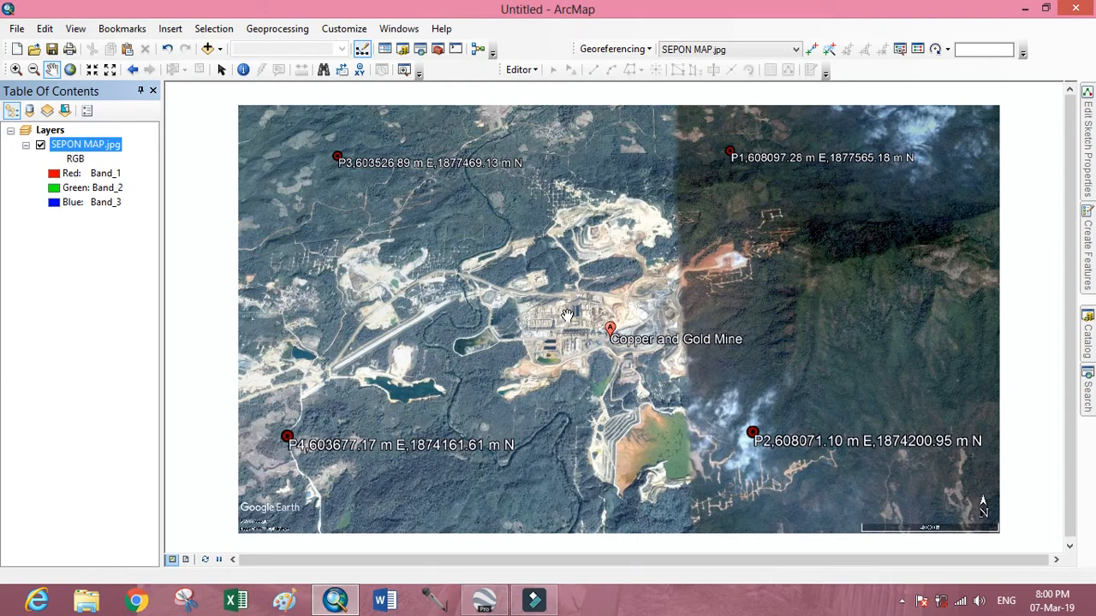
pyautogui.scroll(1, 566, 316)
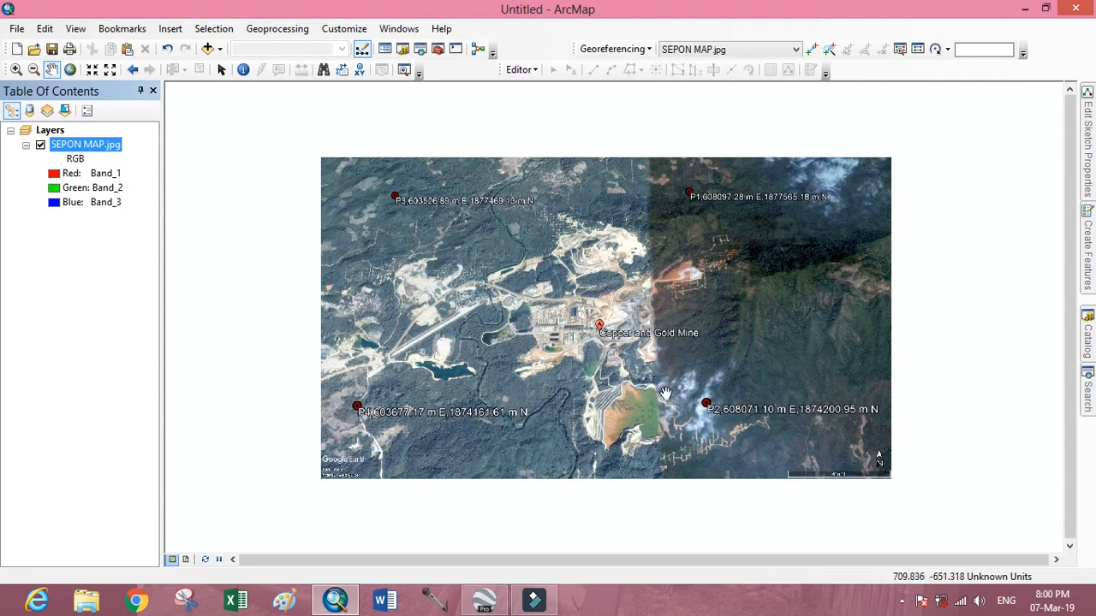
pyautogui.moveTo(601, 367); pyautogui.dragTo(521, 345)
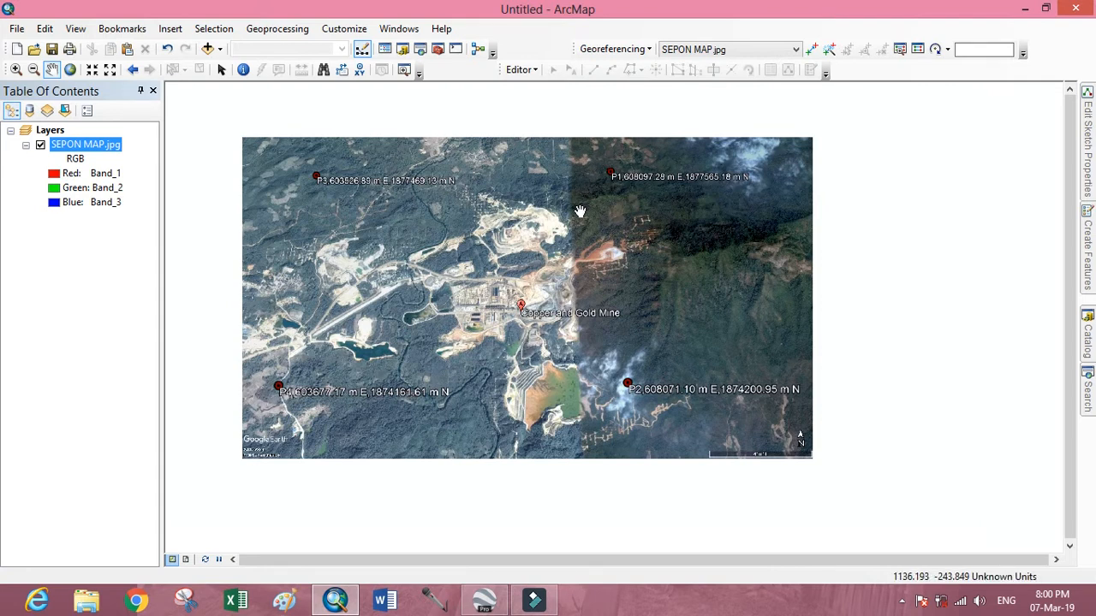
pyautogui.scroll(-2, 616, 180)
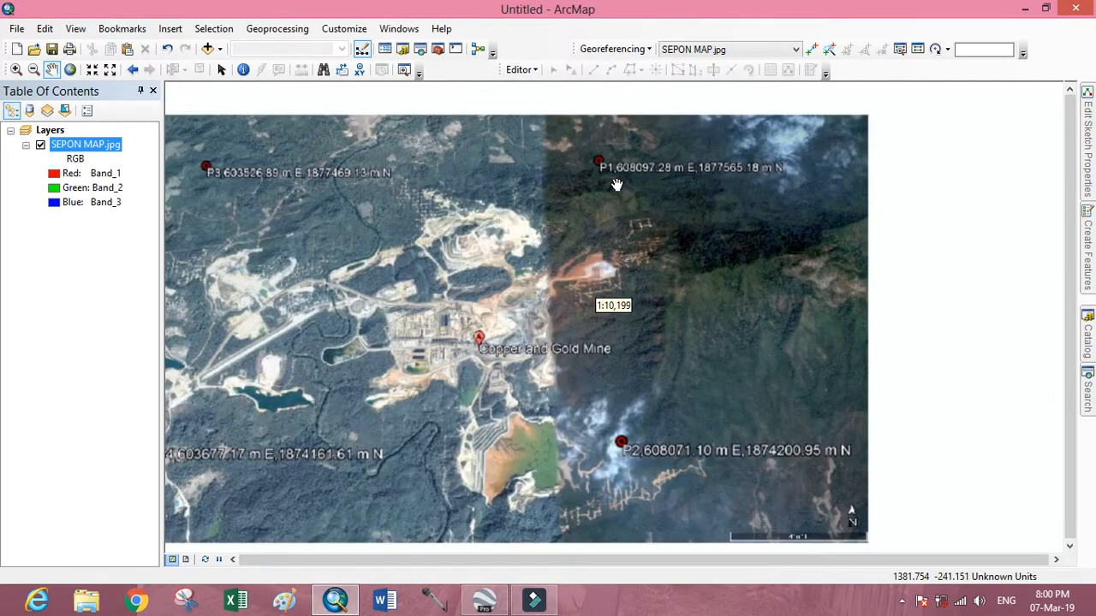
pyautogui.scroll(-3, 610, 176)
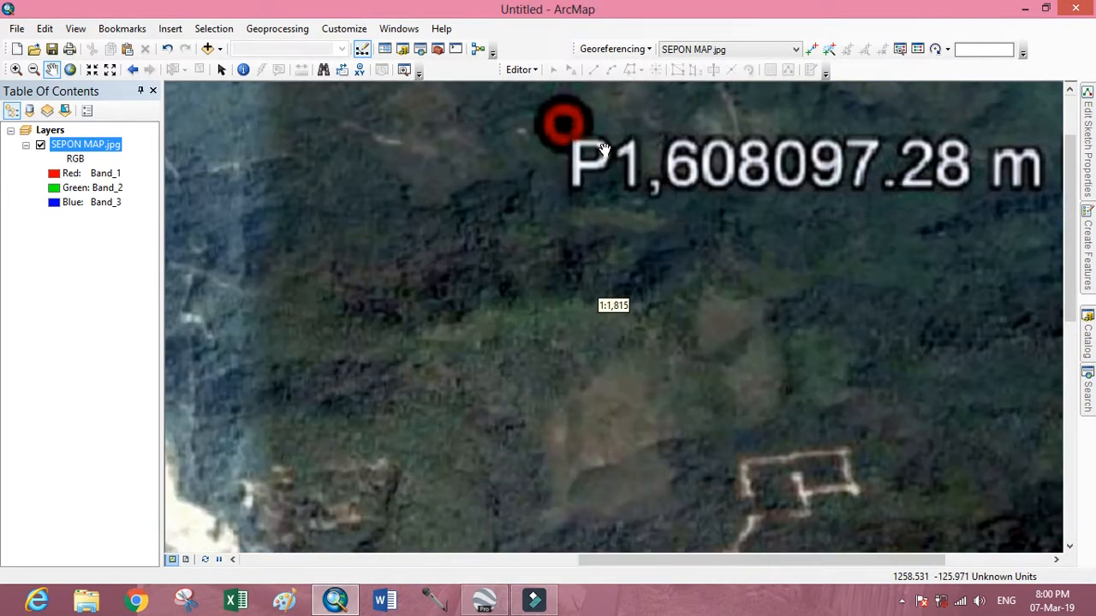
pyautogui.moveTo(608, 183); pyautogui.dragTo(469, 274)
pyautogui.scroll(2, 537, 256)
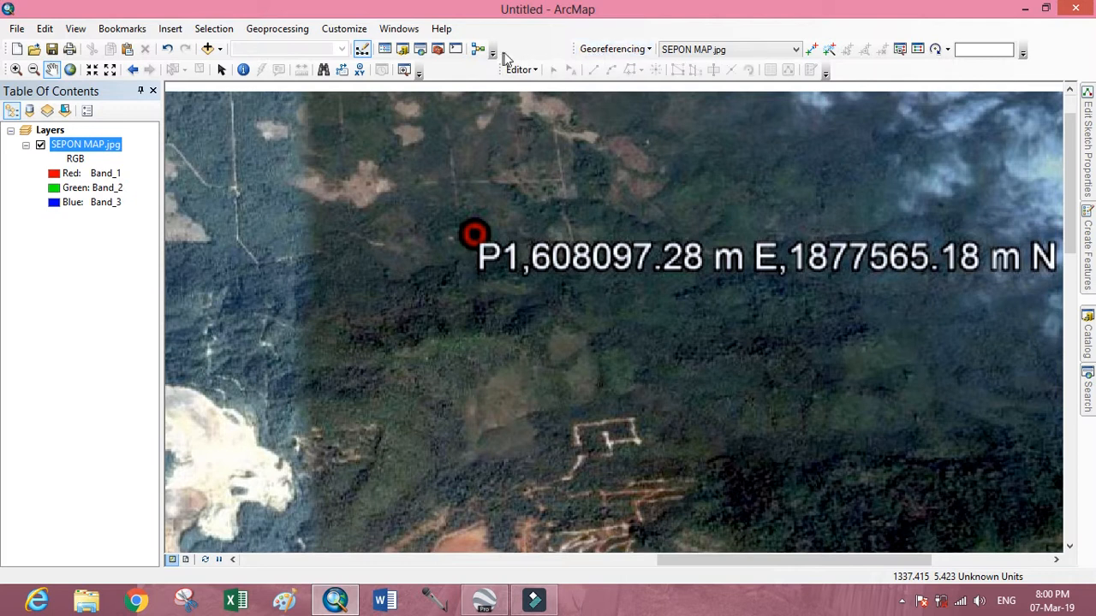
pyautogui.click(397, 31)
pyautogui.click(342, 30)
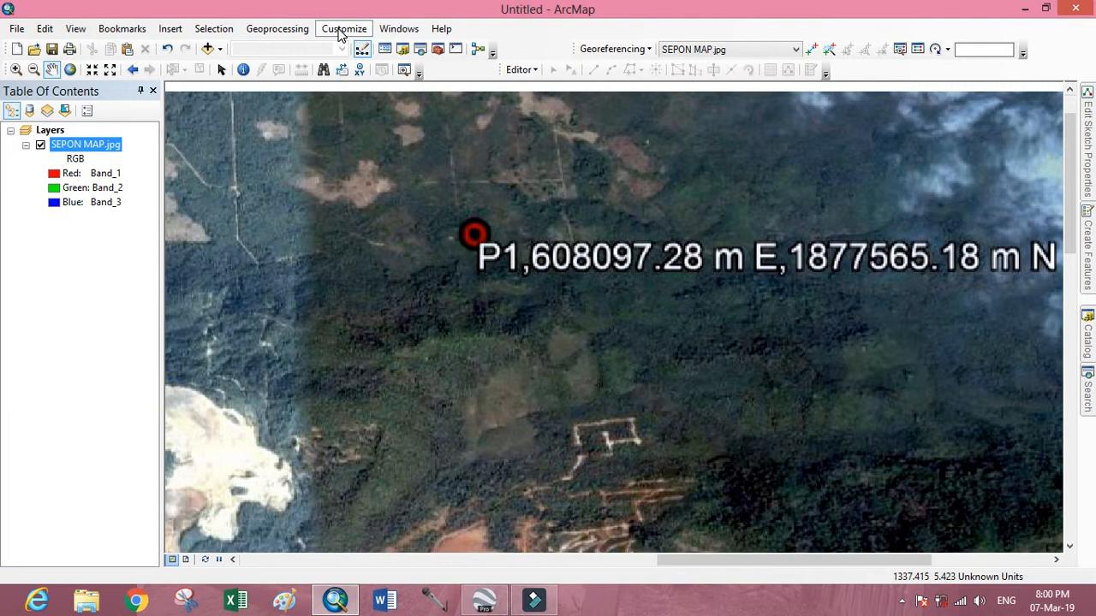
pyautogui.click(341, 31)
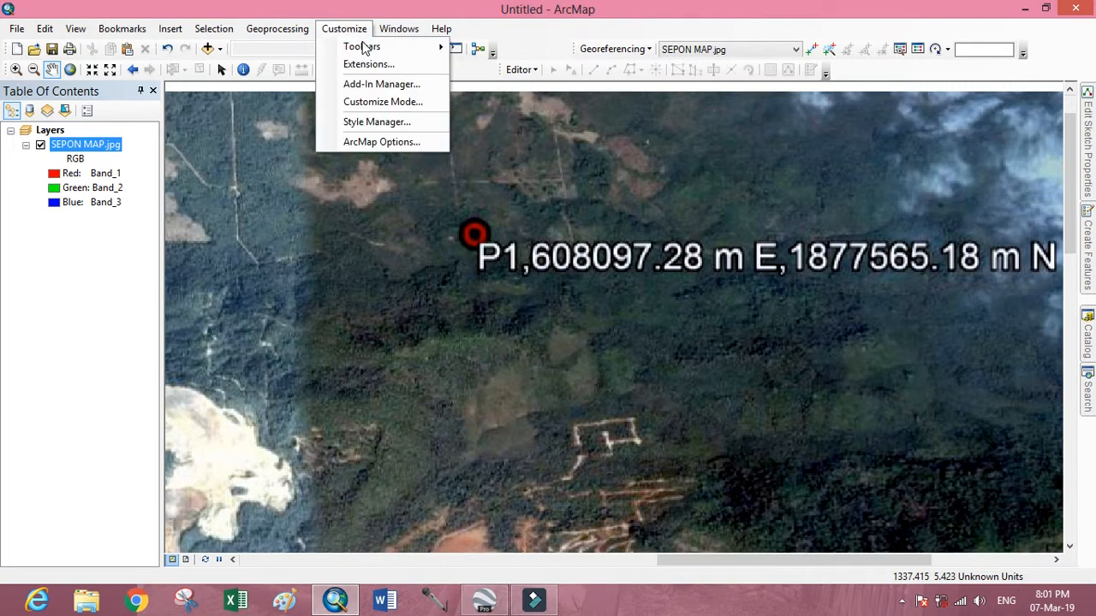
pyautogui.moveTo(363, 49)
pyautogui.click(548, 38)
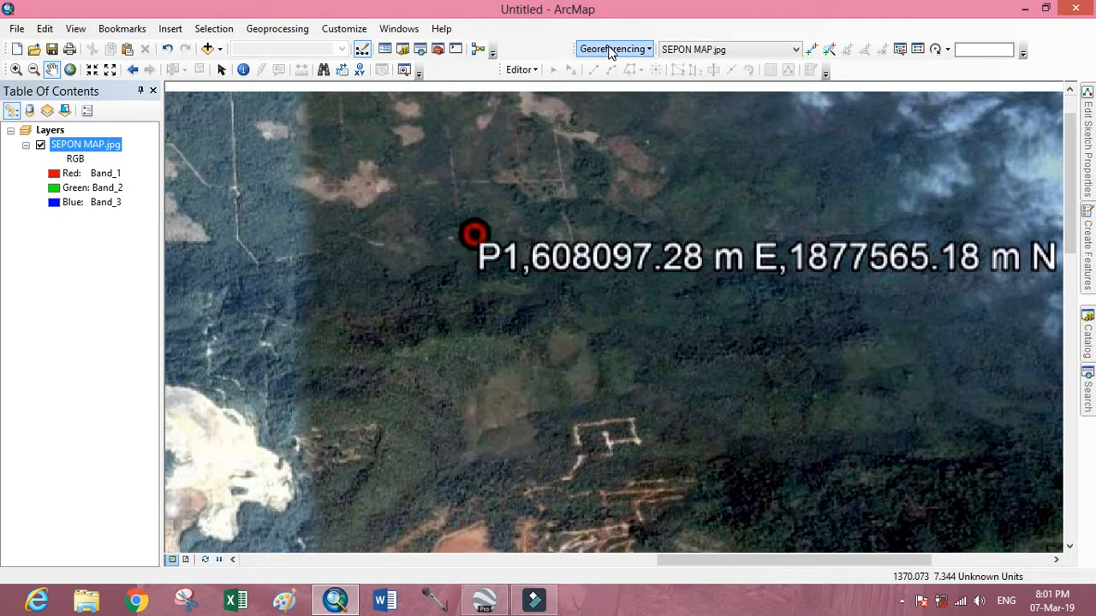
# Add a georeferencing control point at the centre of placemark P1 with X 608097.28 and Y 1877565.18.
pyautogui.click(813, 50)
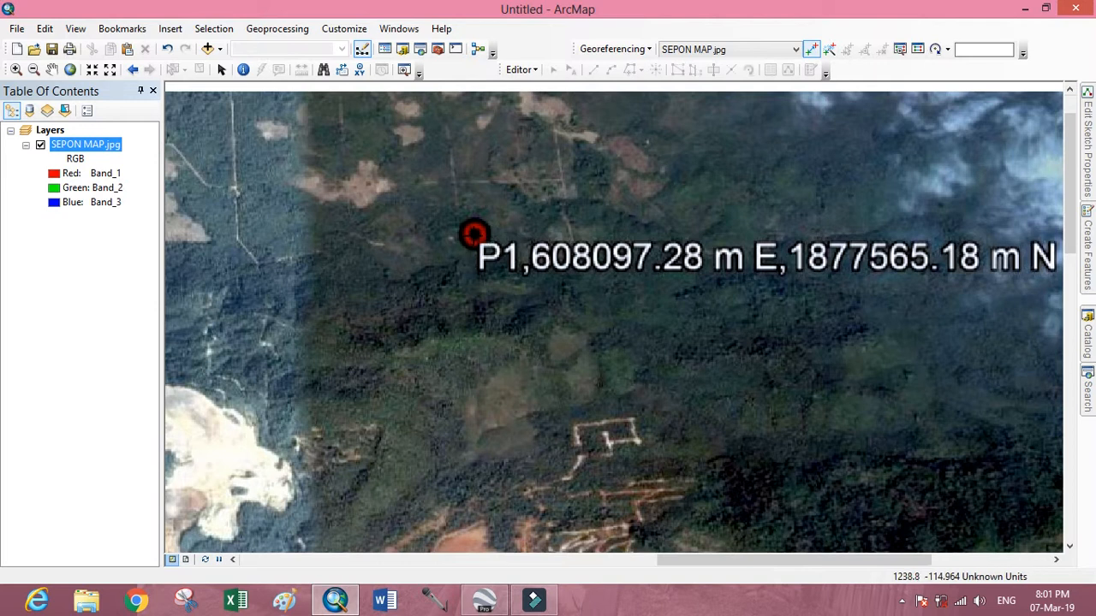
pyautogui.rightClick(473, 233)
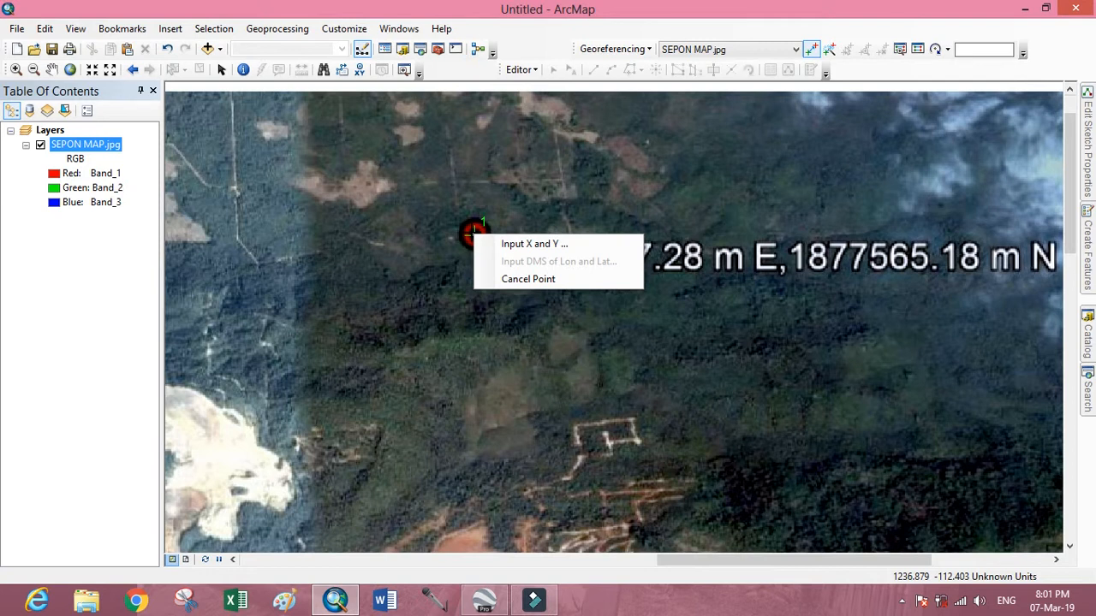
pyautogui.click(552, 244)
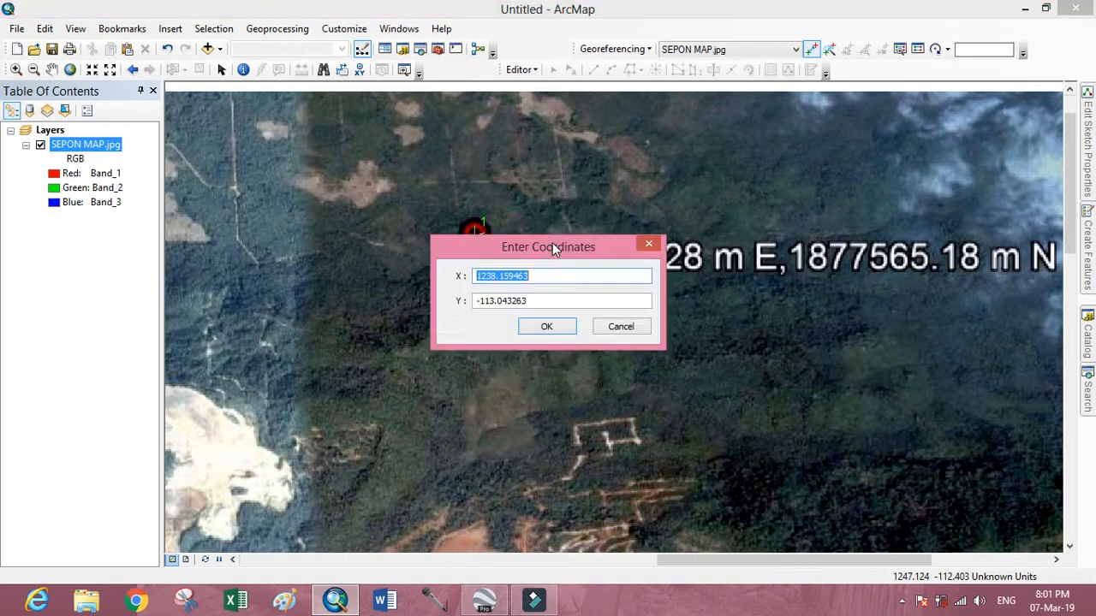
pyautogui.moveTo(579, 247); pyautogui.dragTo(562, 310)
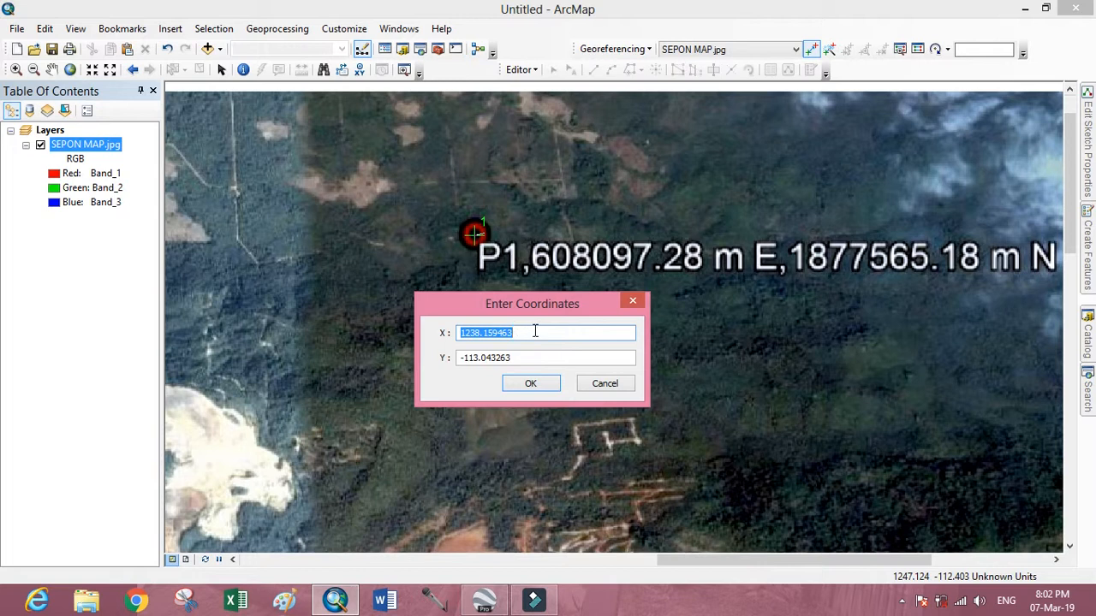
pyautogui.moveTo(527, 329); pyautogui.dragTo(446, 339)
pyautogui.write('608097.28')
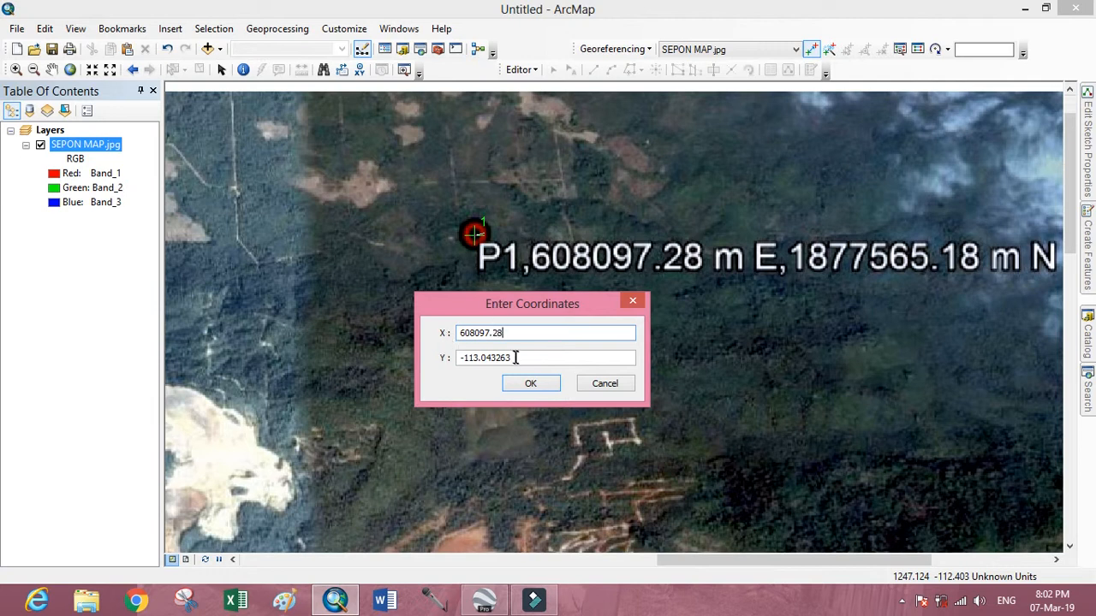
pyautogui.moveTo(523, 360); pyautogui.dragTo(458, 361)
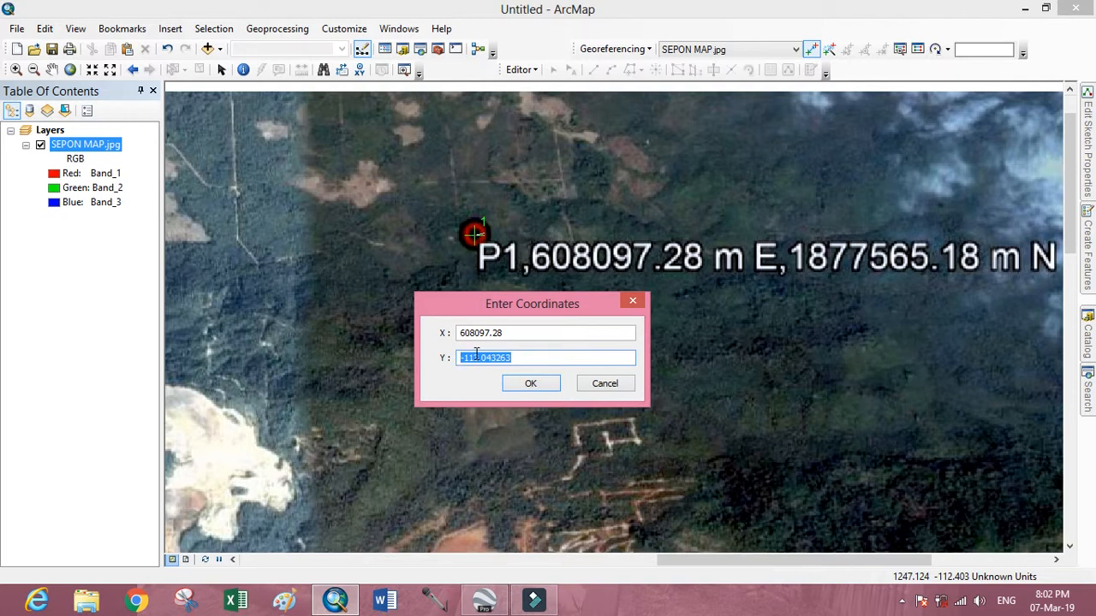
pyautogui.write('1877565.18')
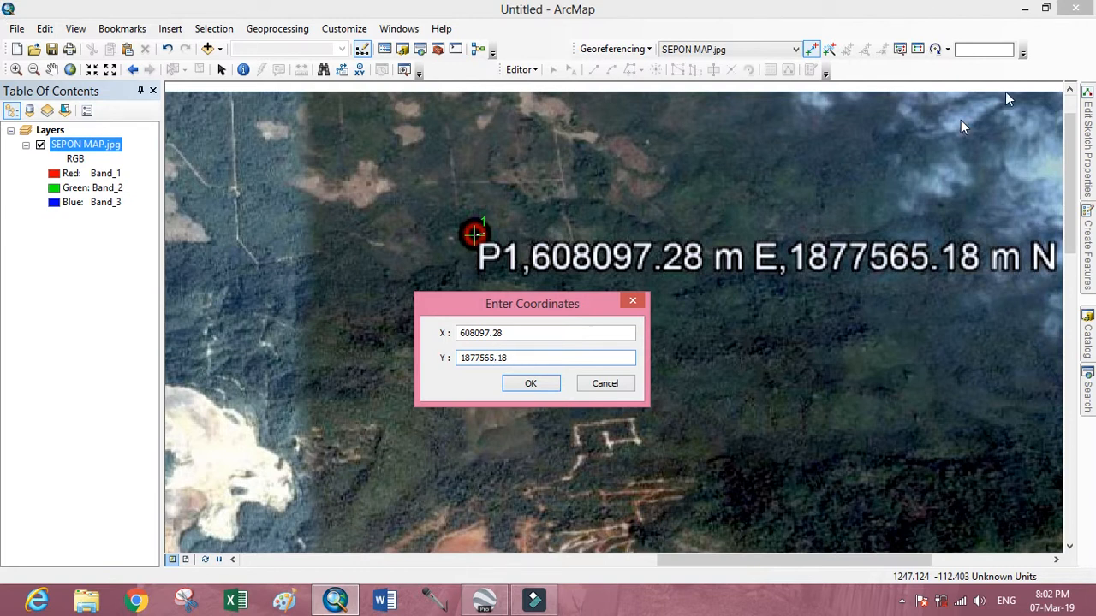
pyautogui.click(528, 384)
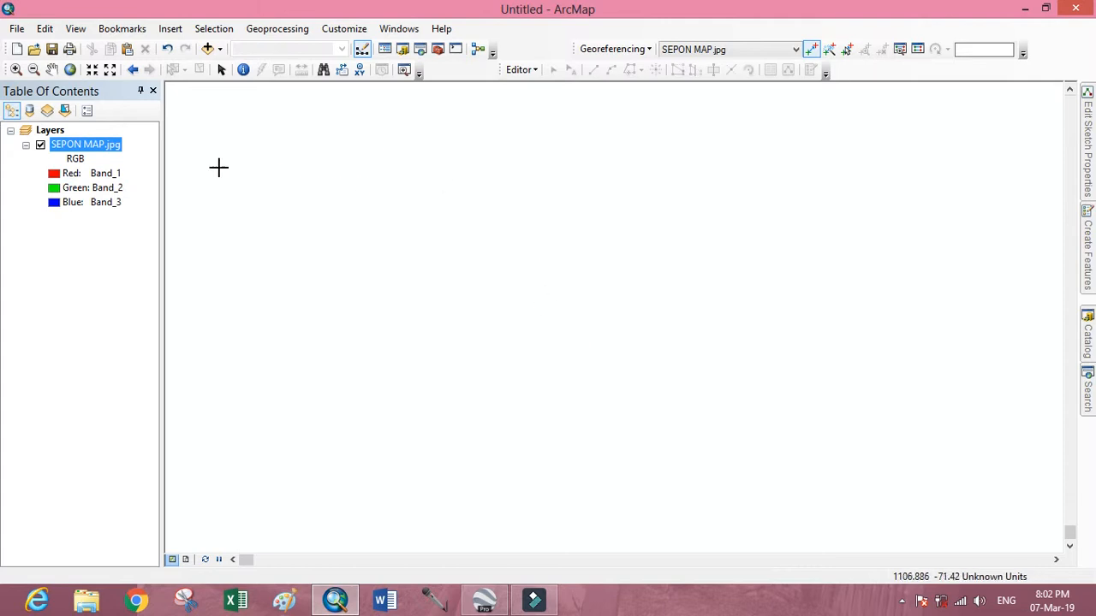
# Place a georeferencing control point at the centre of placemark P2.
pyautogui.click(70, 71)
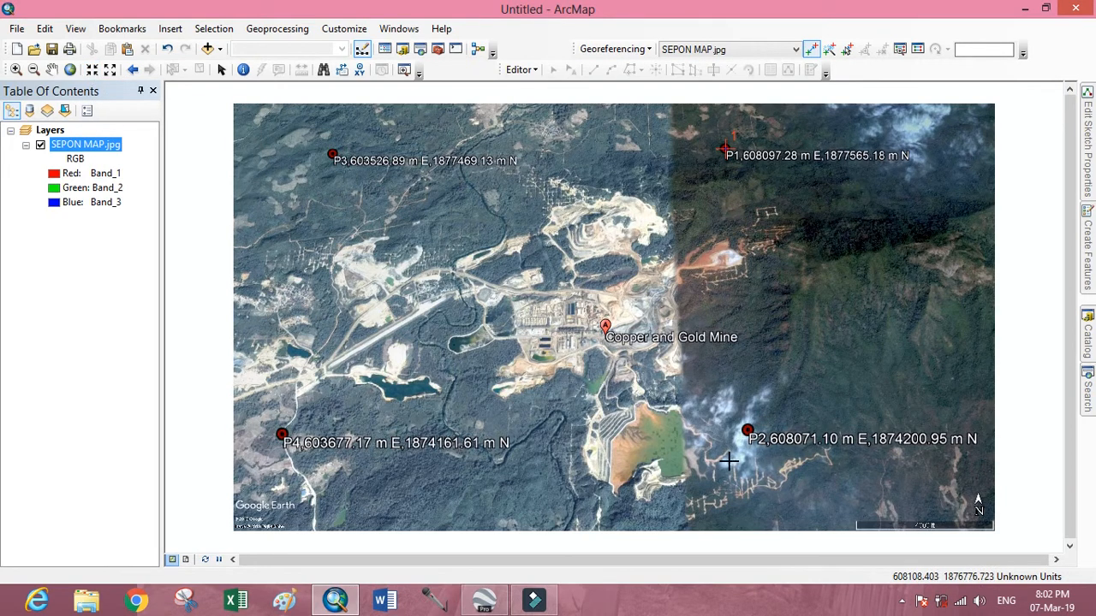
pyautogui.scroll(6, 741, 449)
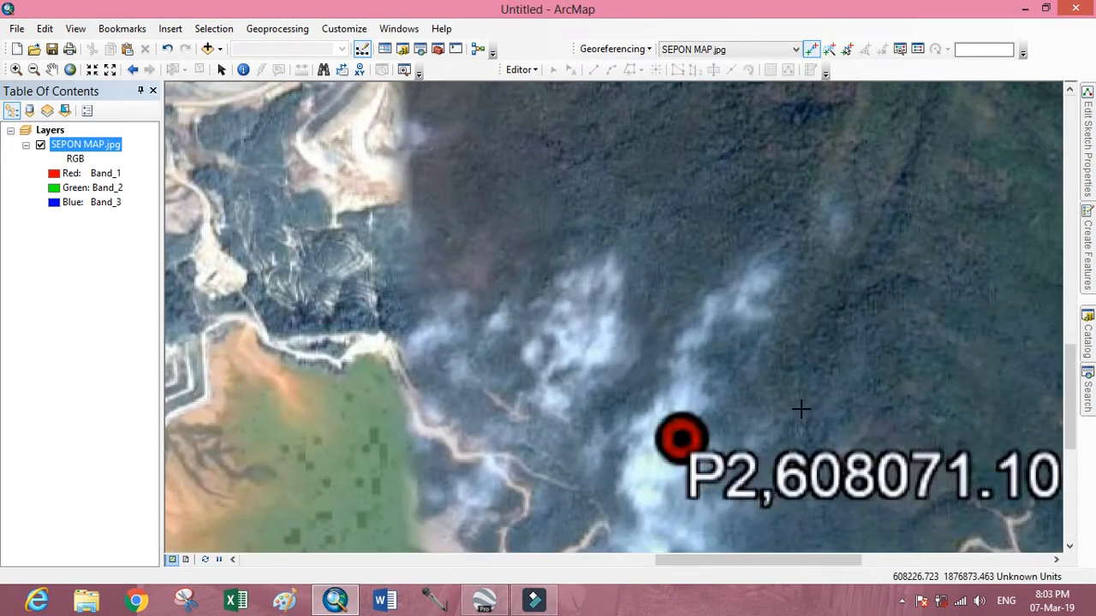
pyautogui.moveTo(800, 406); pyautogui.dragTo(550, 258)
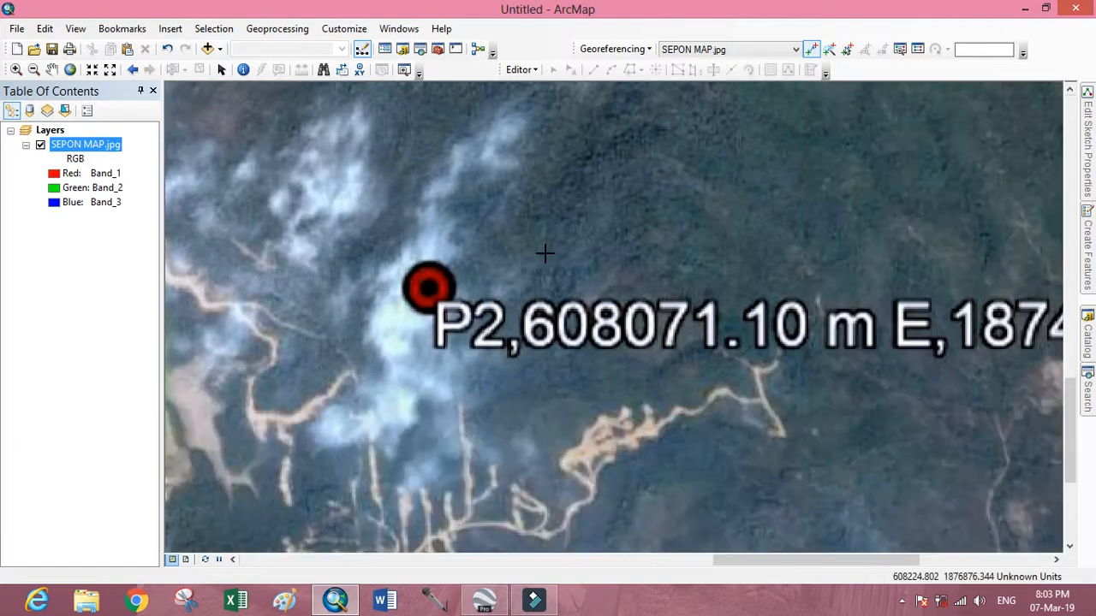
pyautogui.scroll(-4, 517, 275)
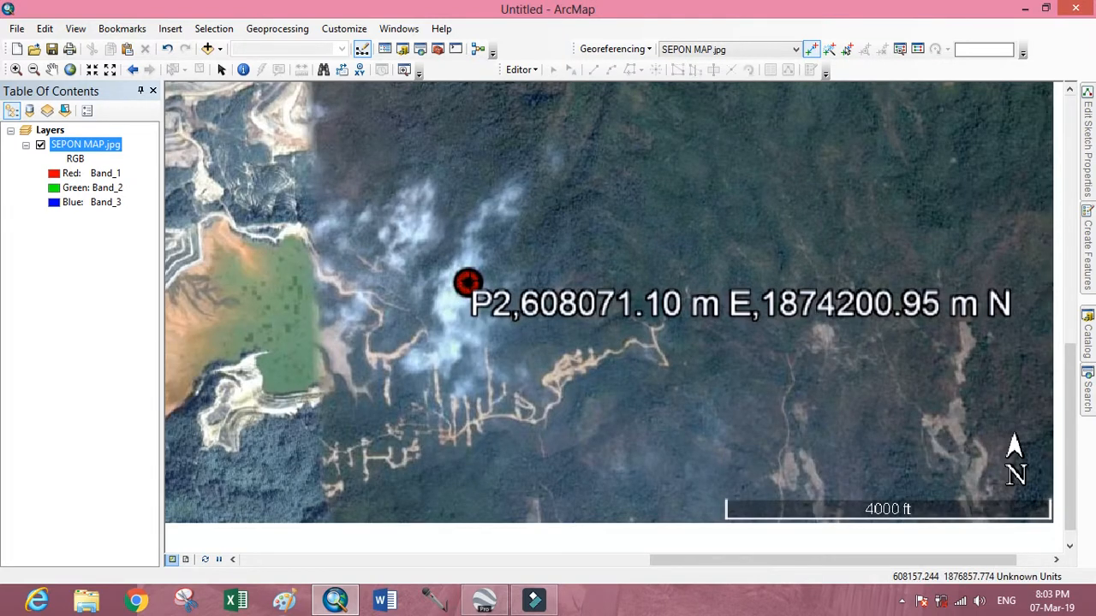
pyautogui.click(467, 283)
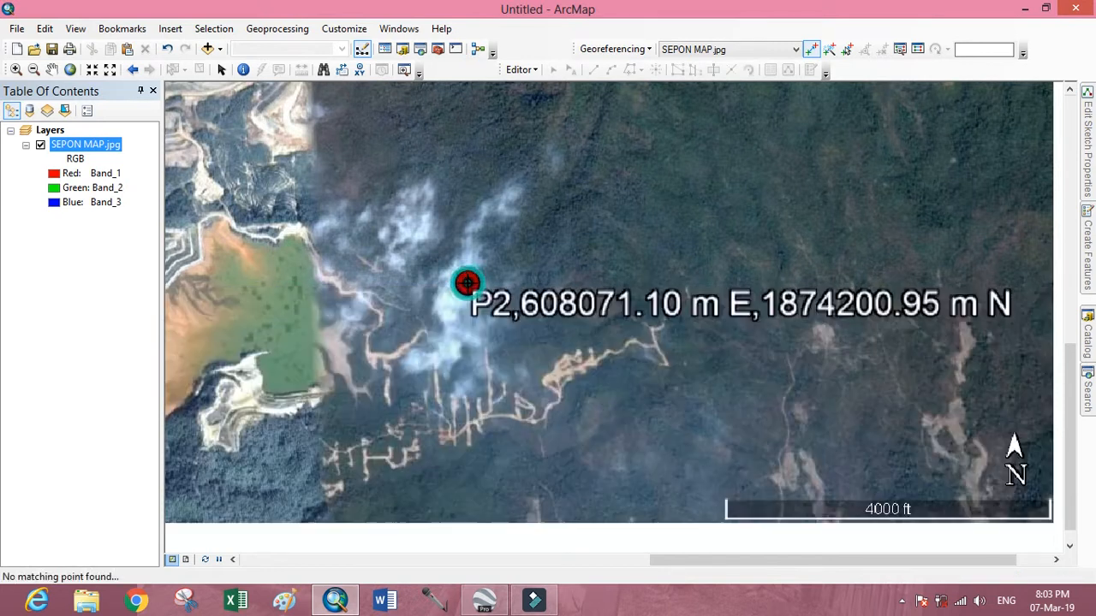
# Assign the map coordinates X 608071.10 and Y 1874200.95 to the control point on placemark P2.
pyautogui.rightClick(467, 282)
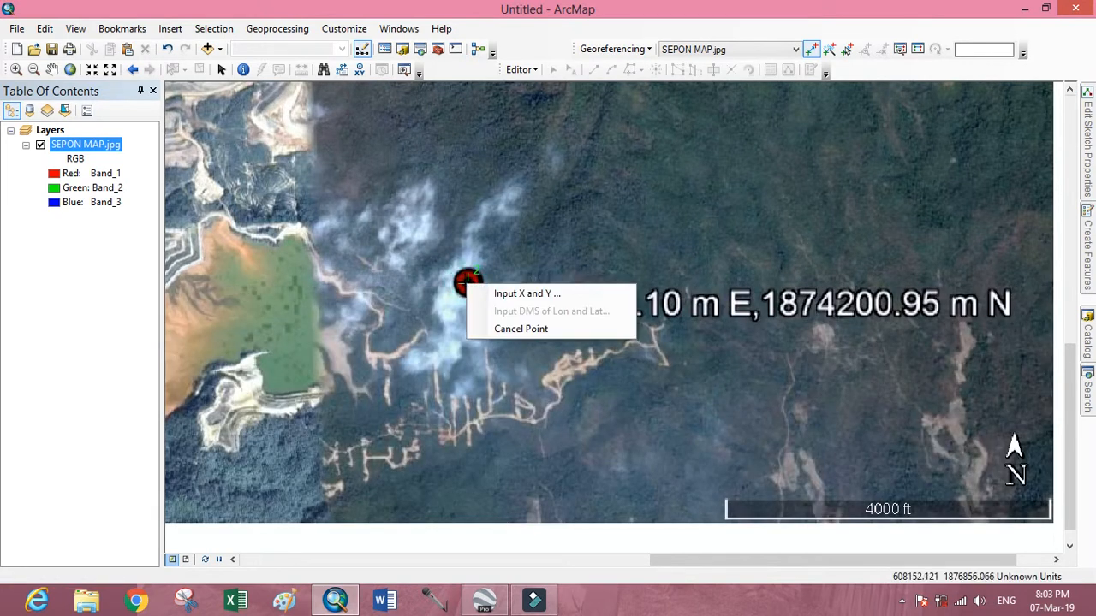
pyautogui.click(517, 292)
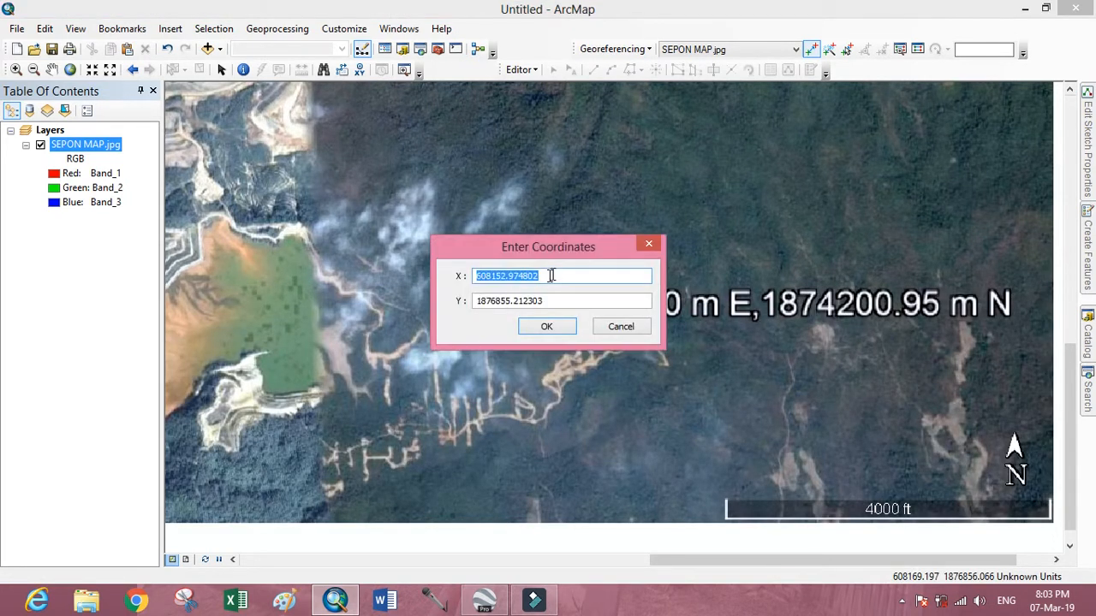
pyautogui.moveTo(583, 245)
pyautogui.mouseDown()
pyautogui.moveTo(541, 325)
pyautogui.moveTo(542, 364)
pyautogui.moveTo(452, 387)
pyautogui.mouseUp()
pyautogui.click(507, 390)
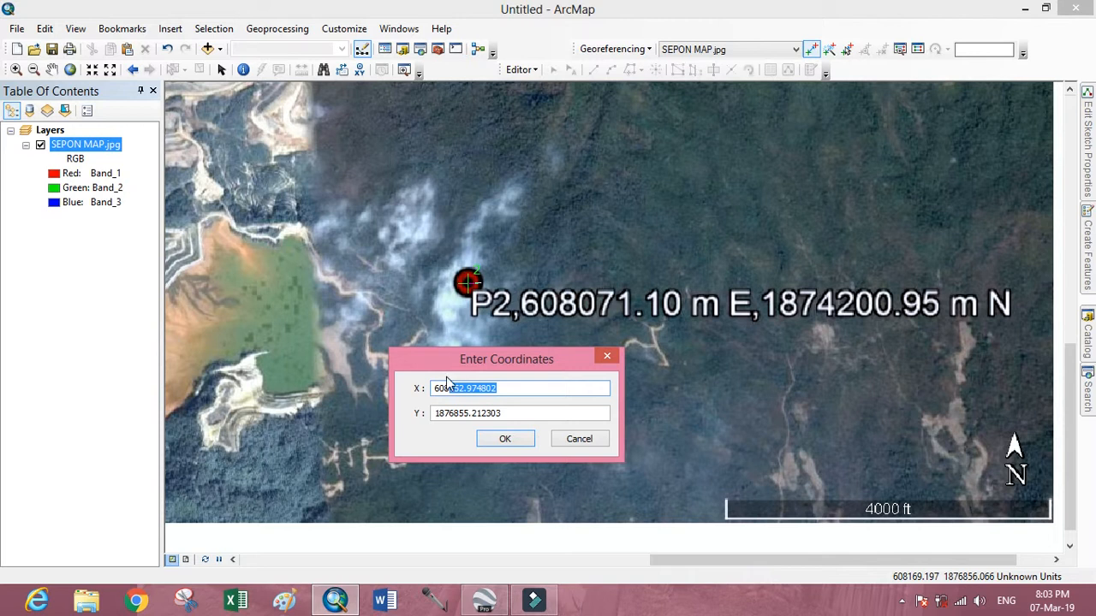
pyautogui.press('BackSpace')
pyautogui.write('071.10')
pyautogui.moveTo(507, 414); pyautogui.dragTo(436, 414)
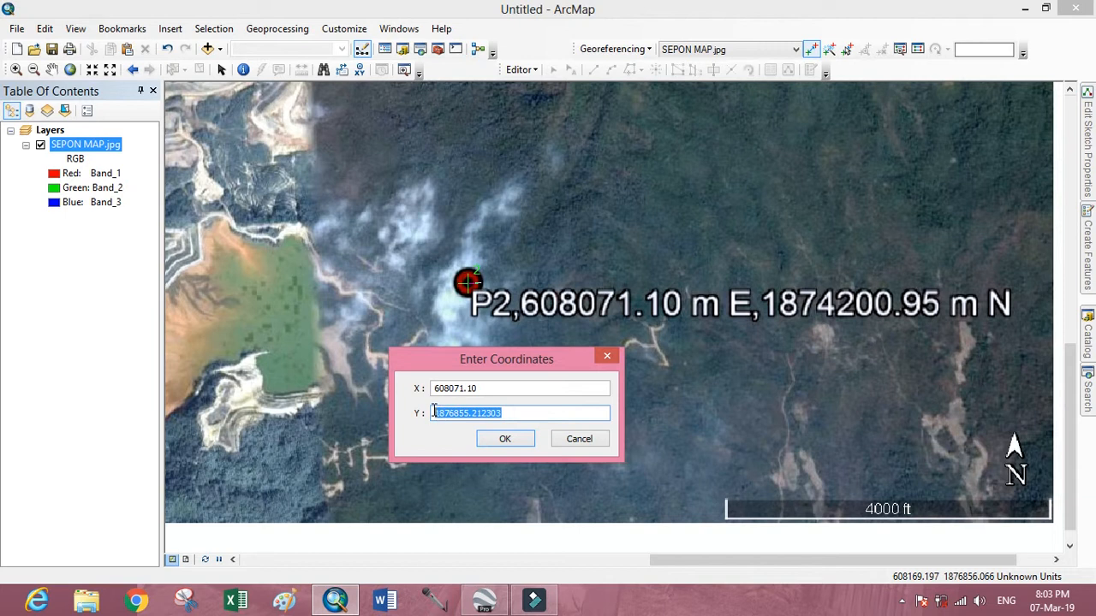
pyautogui.click(451, 415)
pyautogui.moveTo(449, 416); pyautogui.dragTo(505, 412)
pyautogui.write('4200.95')
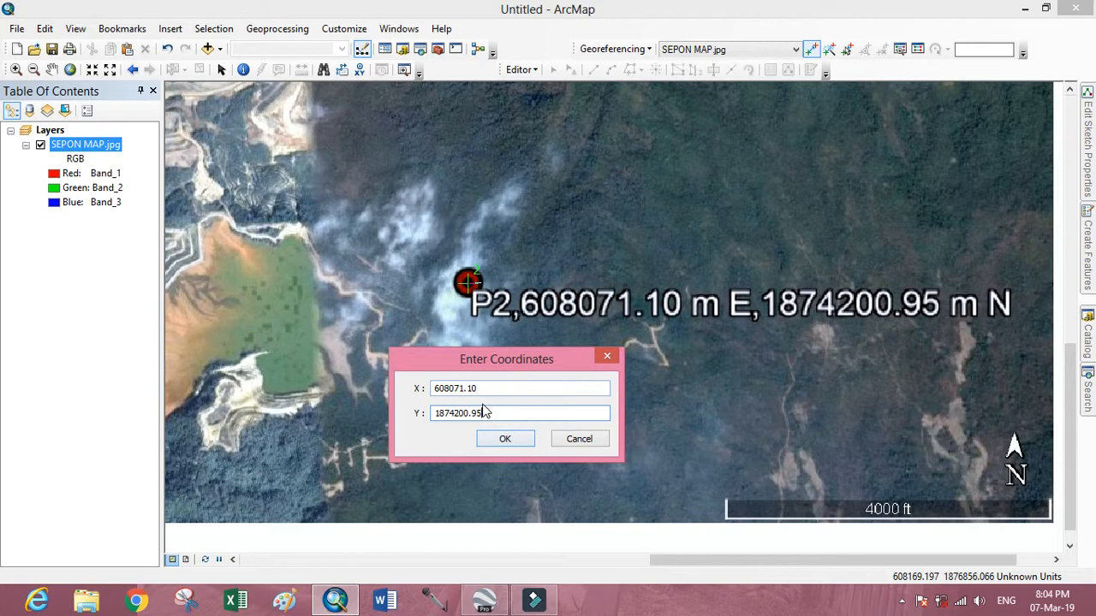
pyautogui.click(503, 439)
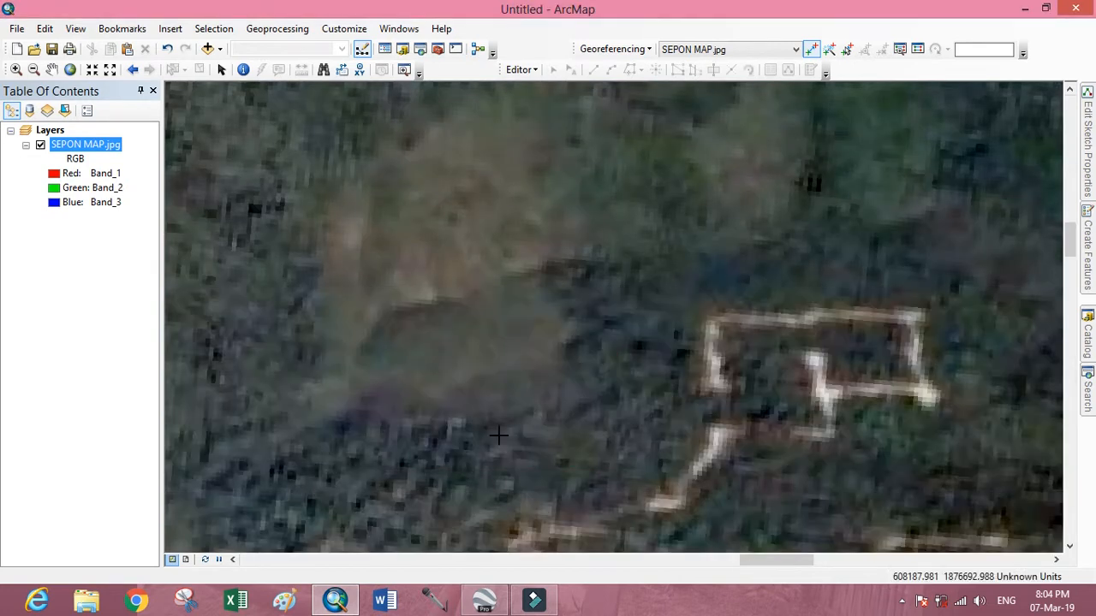
# Place a georeferencing control point at the centre of placemark P3.
pyautogui.click(70, 70)
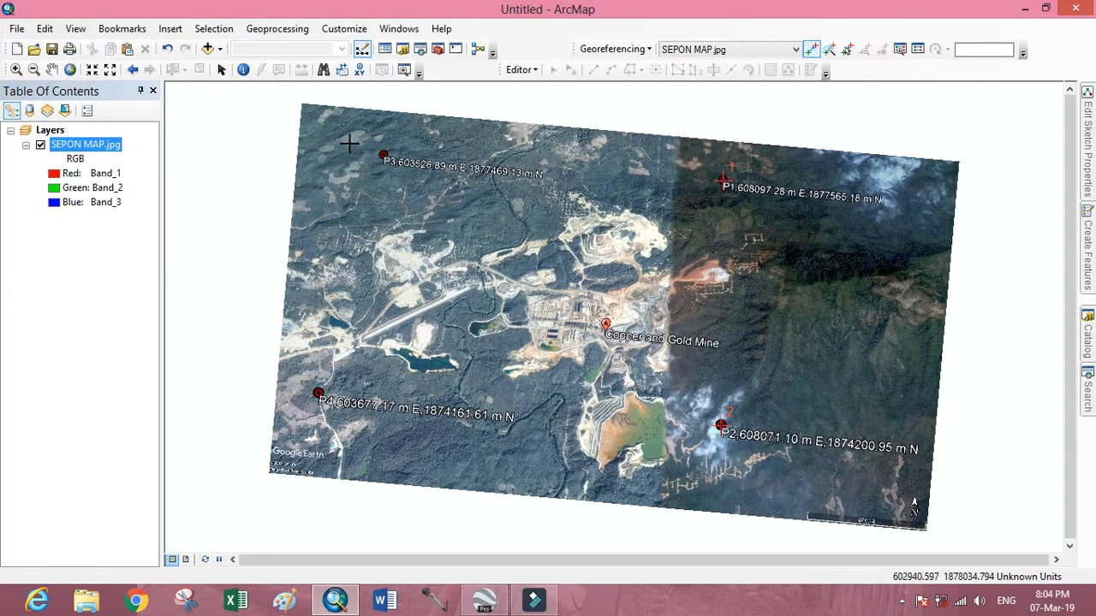
pyautogui.scroll(-5, 350, 144)
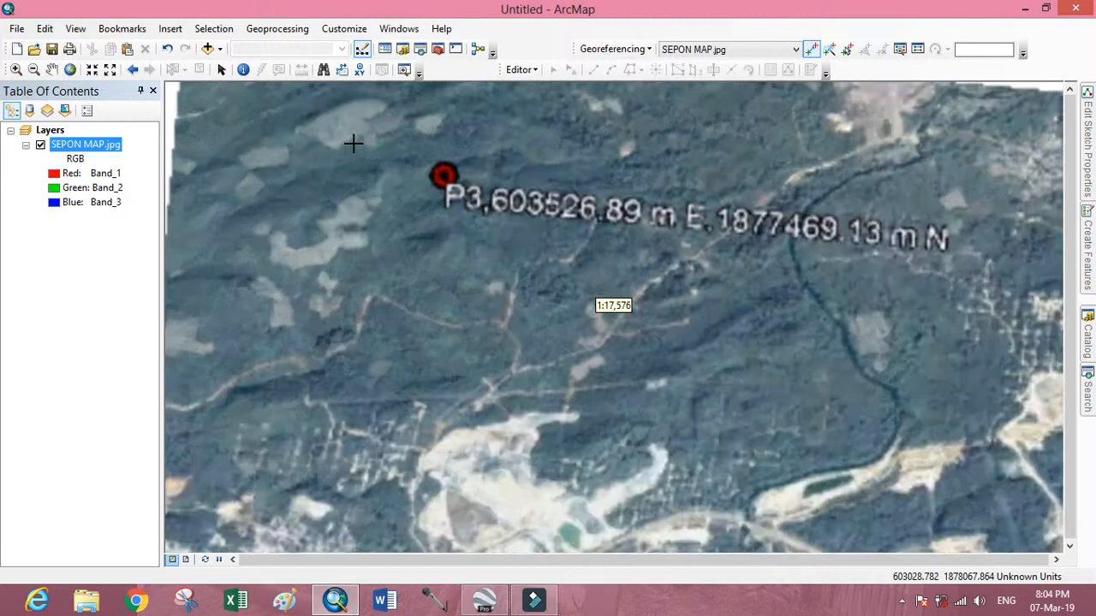
pyautogui.scroll(-3, 428, 142)
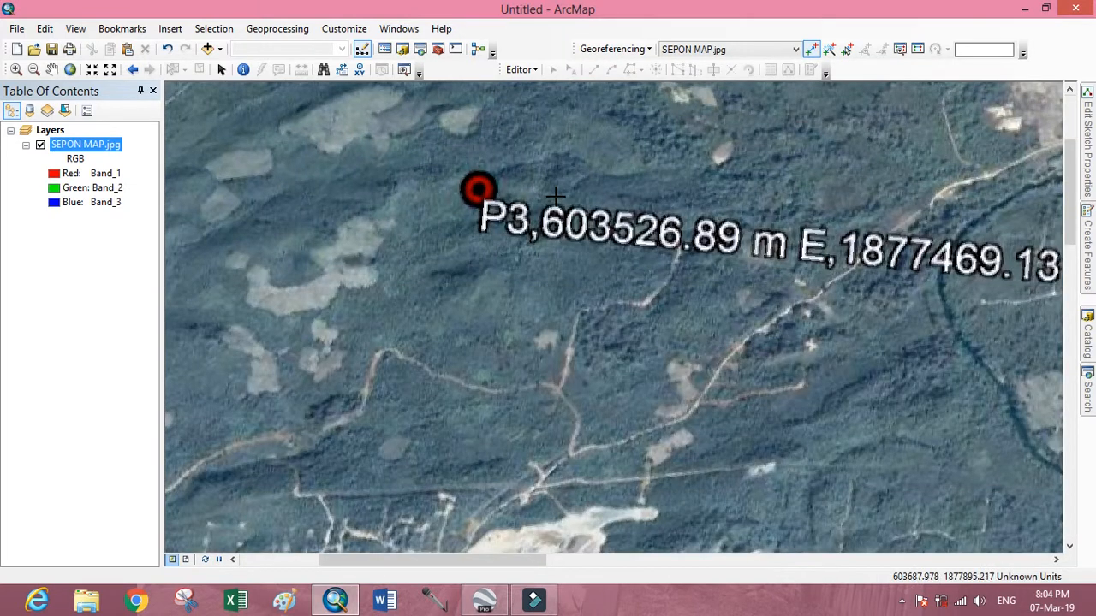
pyautogui.moveTo(555, 194); pyautogui.dragTo(408, 210)
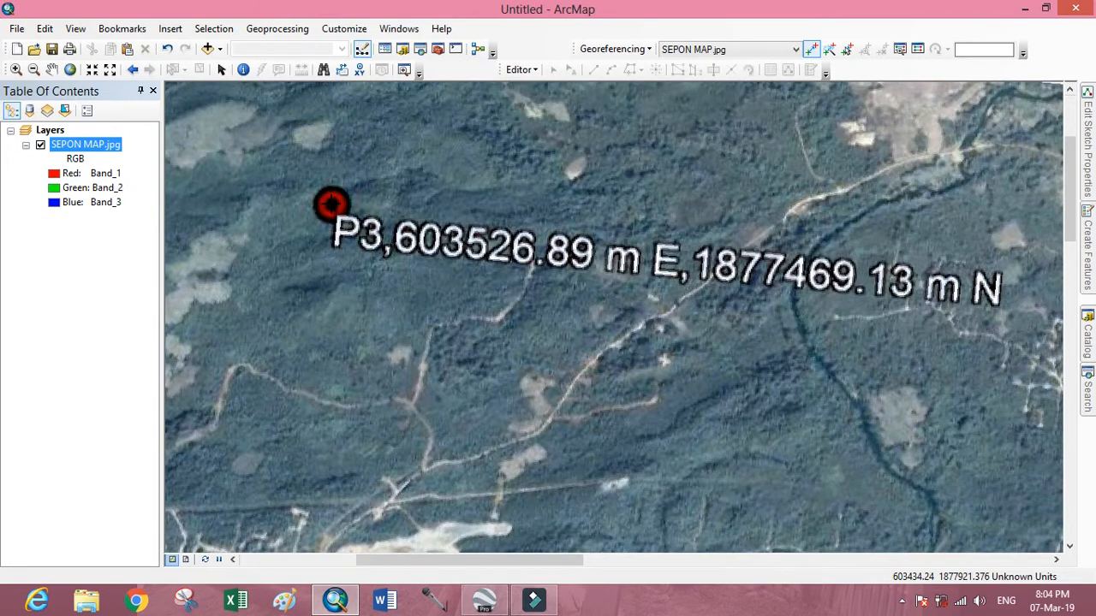
pyautogui.scroll(2, 332, 204)
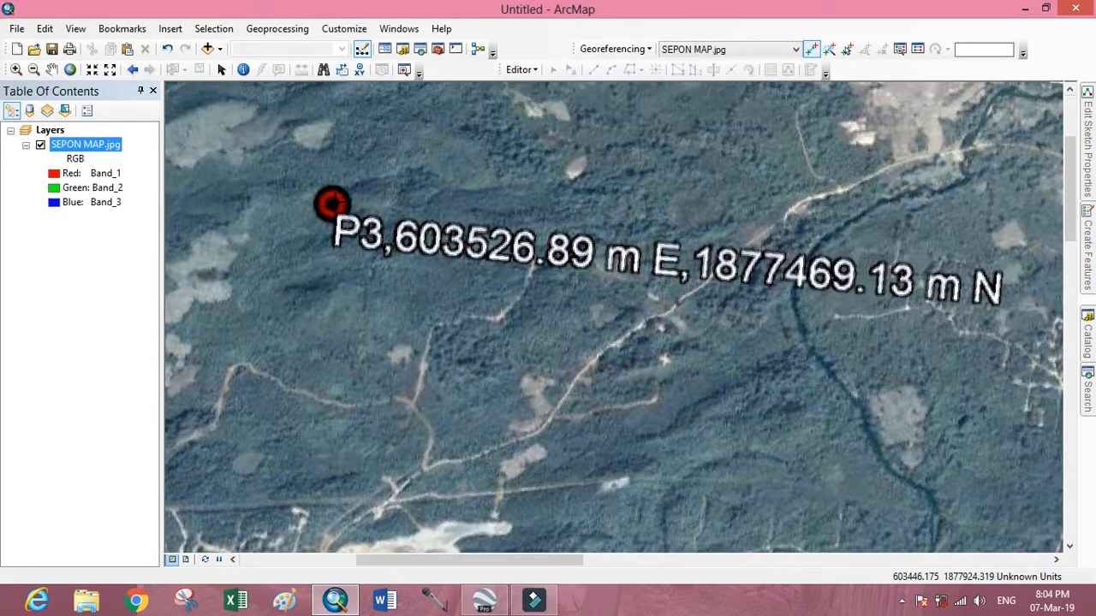
pyautogui.click(332, 204)
# Assign the map coordinates X 603526.89 and Y 1877469.13 to the control point on placemark P3.
pyautogui.rightClick(333, 206)
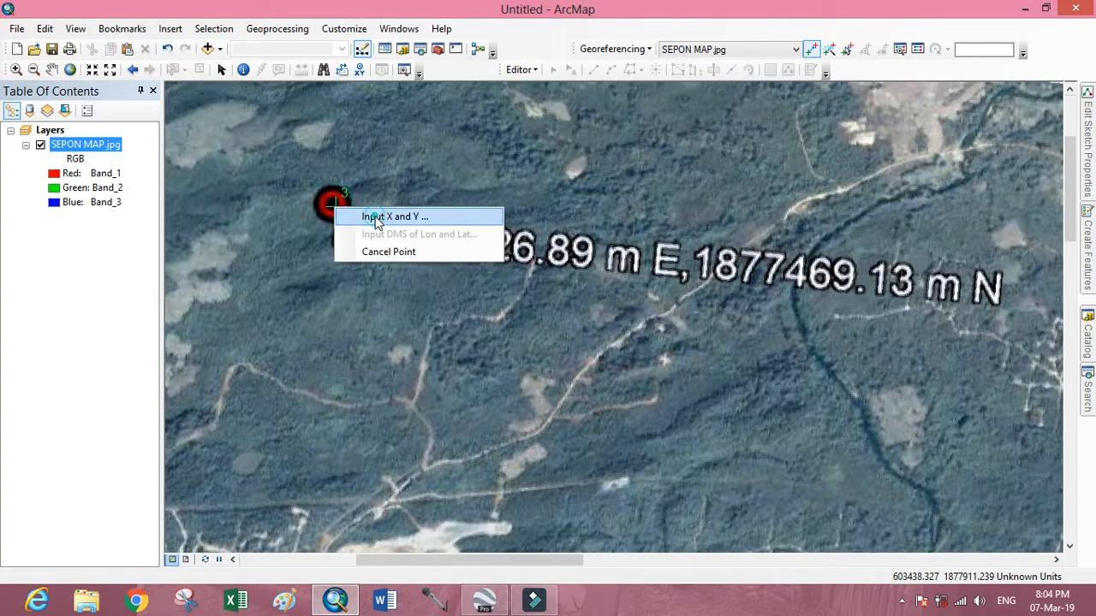
pyautogui.click(366, 219)
pyautogui.moveTo(552, 257); pyautogui.dragTo(469, 345)
pyautogui.click(526, 344)
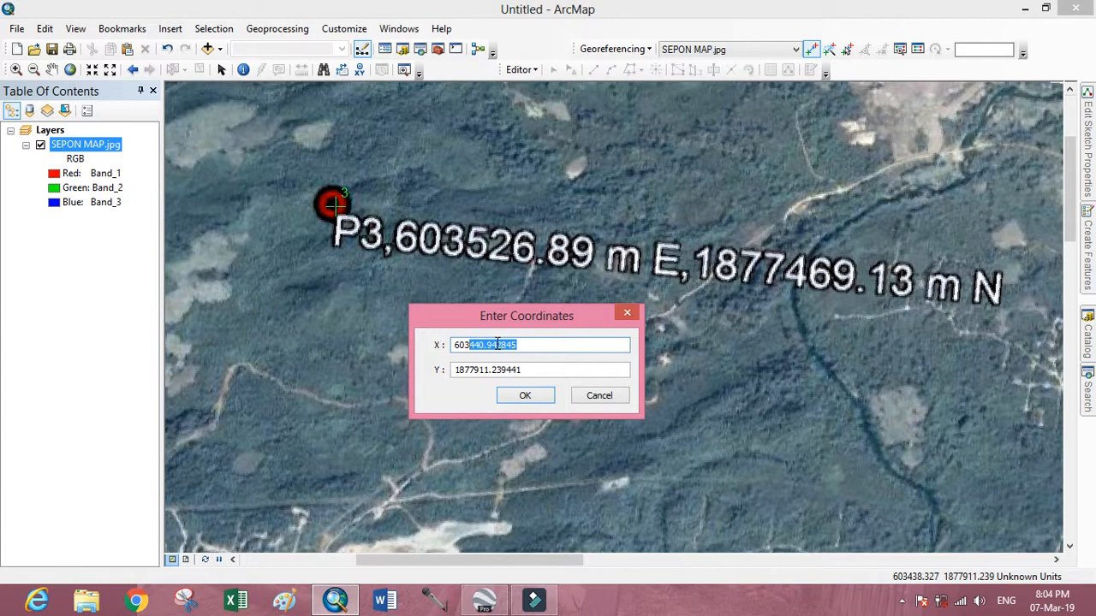
pyautogui.write('526.89')
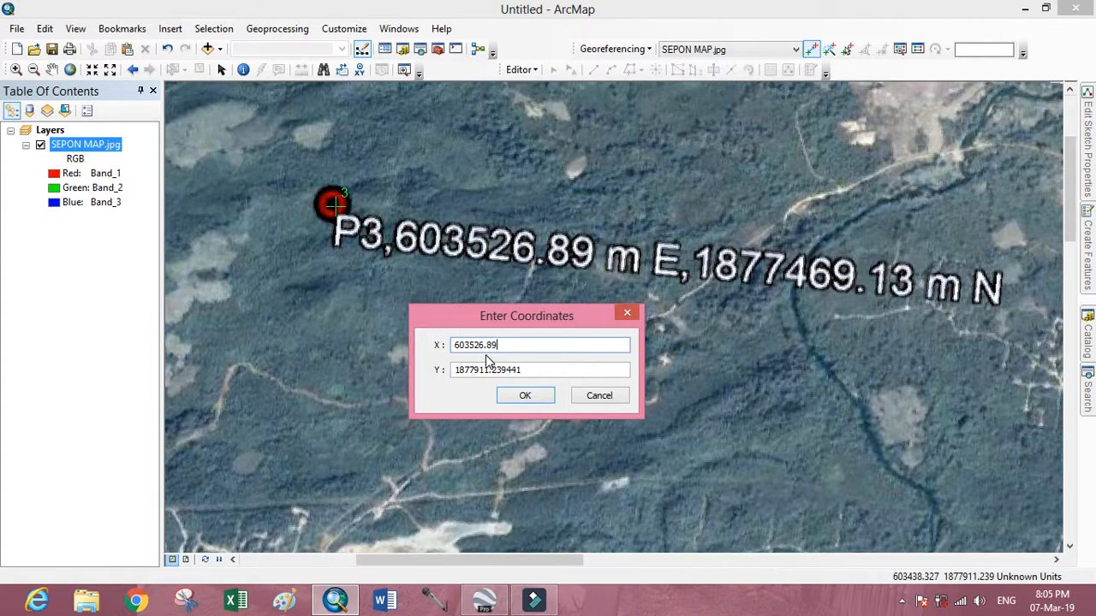
pyautogui.moveTo(522, 369); pyautogui.dragTo(479, 370)
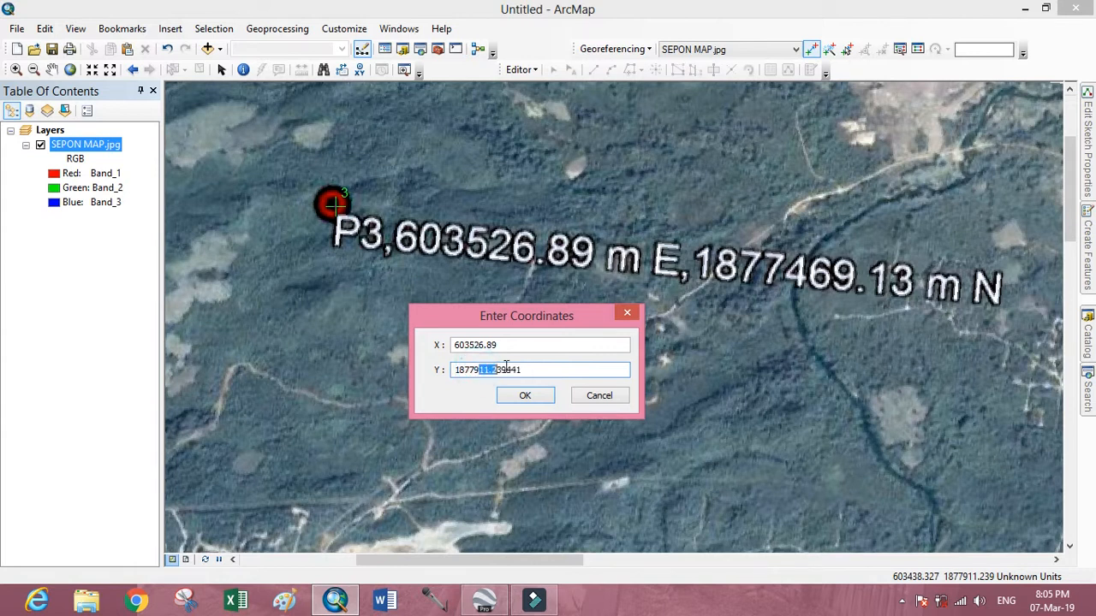
pyautogui.press('BackSpace')
pyautogui.write('469.')
pyautogui.click(529, 395)
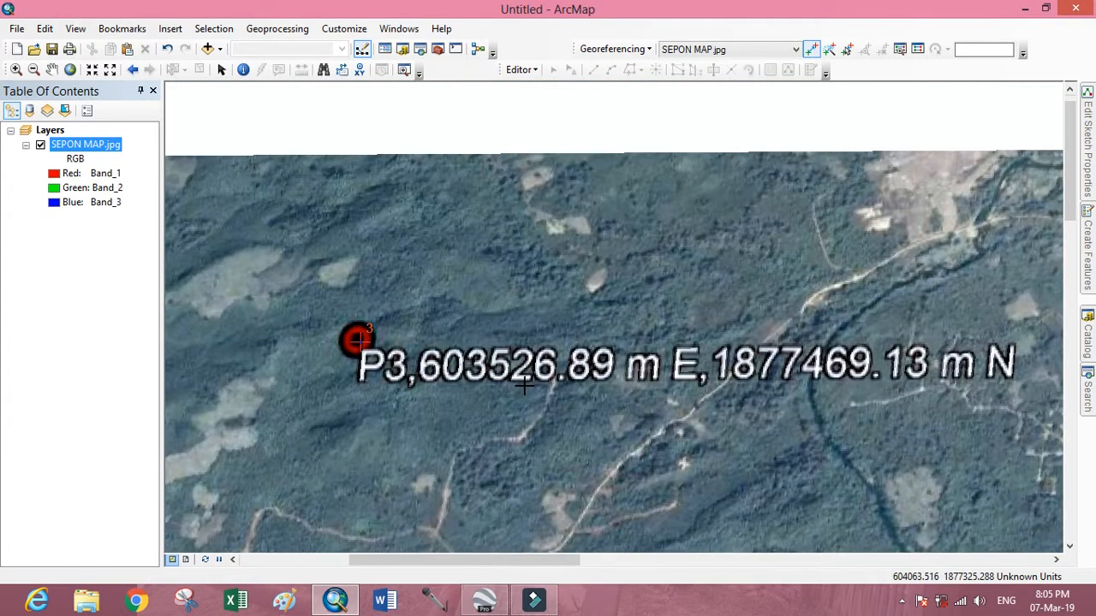
# Place a georeferencing control point at the centre of placemark P4.
pyautogui.click(70, 69)
pyautogui.moveTo(559, 399); pyautogui.dragTo(567, 377)
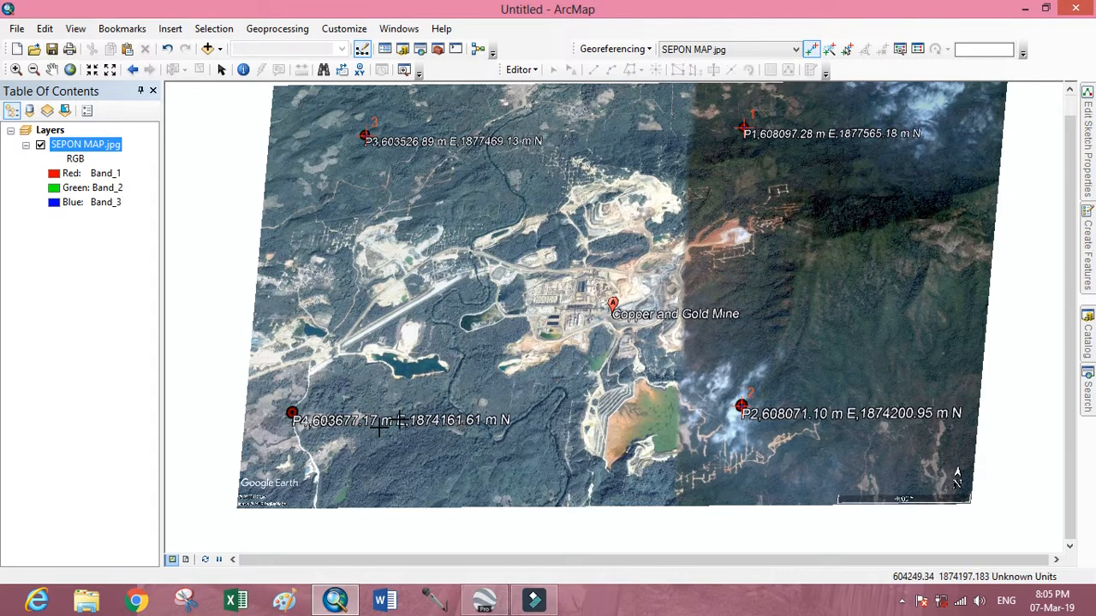
pyautogui.scroll(-3, 292, 413)
pyautogui.scroll(-2, 292, 412)
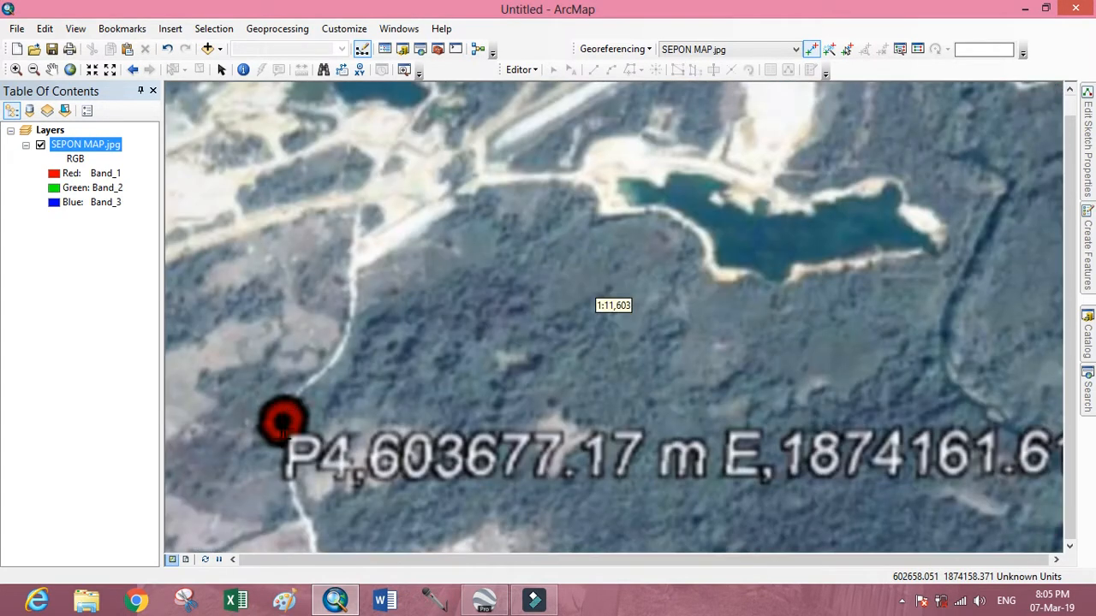
pyautogui.click(293, 419)
pyautogui.rightClick(292, 421)
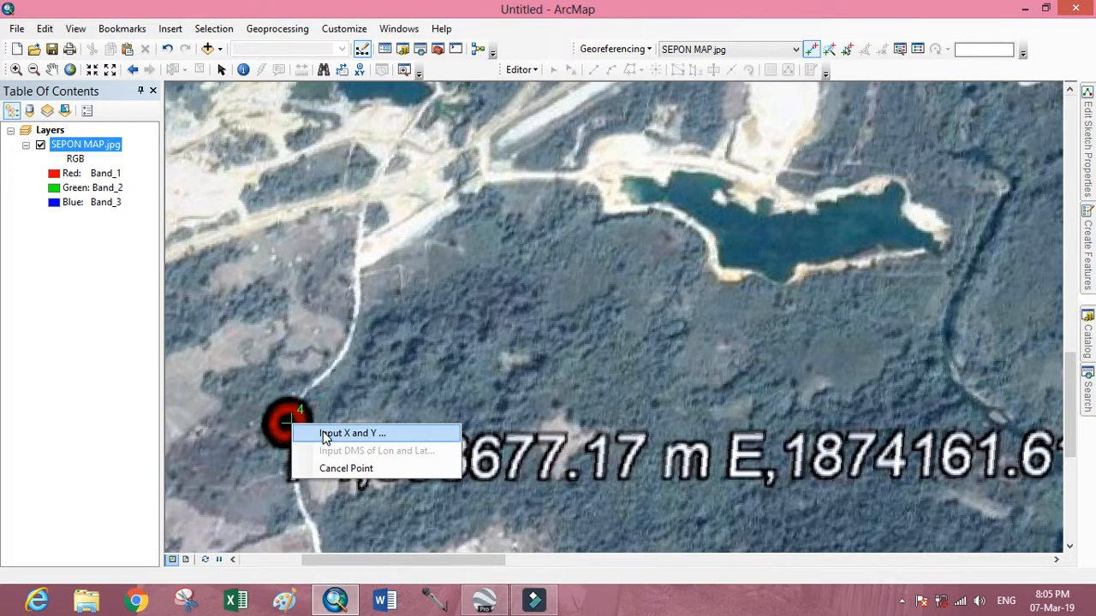
pyautogui.click(327, 431)
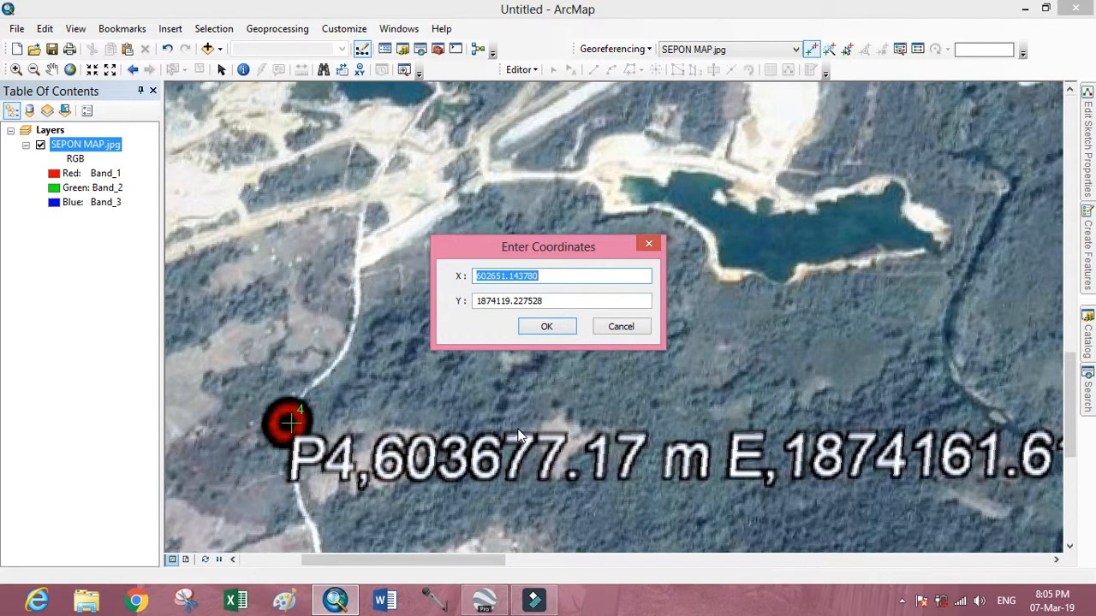
pyautogui.moveTo(578, 246); pyautogui.dragTo(396, 190)
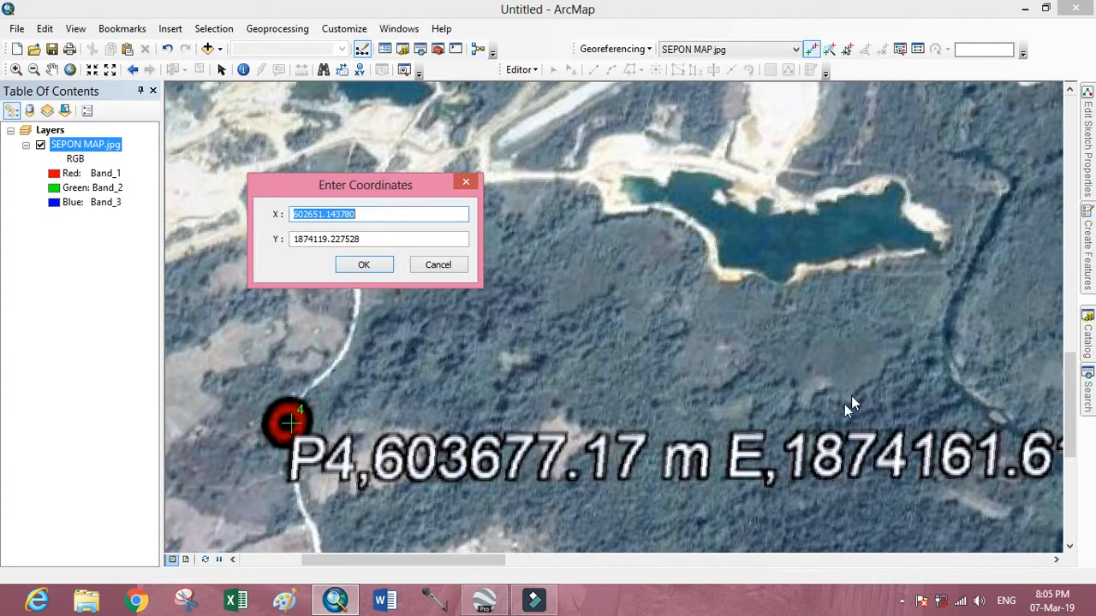
pyautogui.click(437, 267)
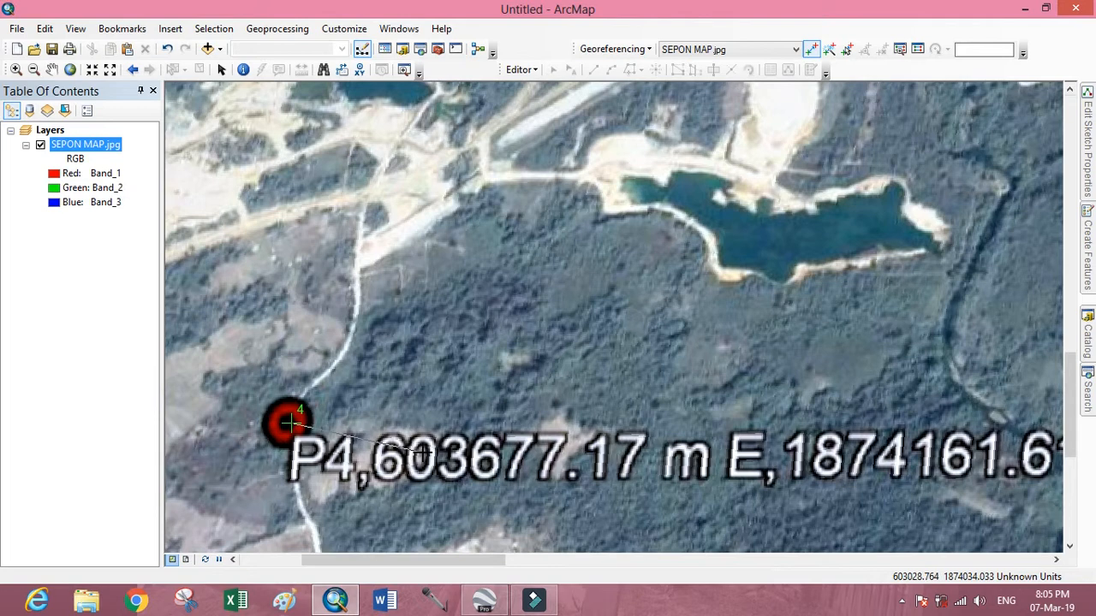
# Assign the map coordinates X 603677.17 and Y 1874161.61 to the control point on placemark P4.
pyautogui.scroll(2, 423, 454)
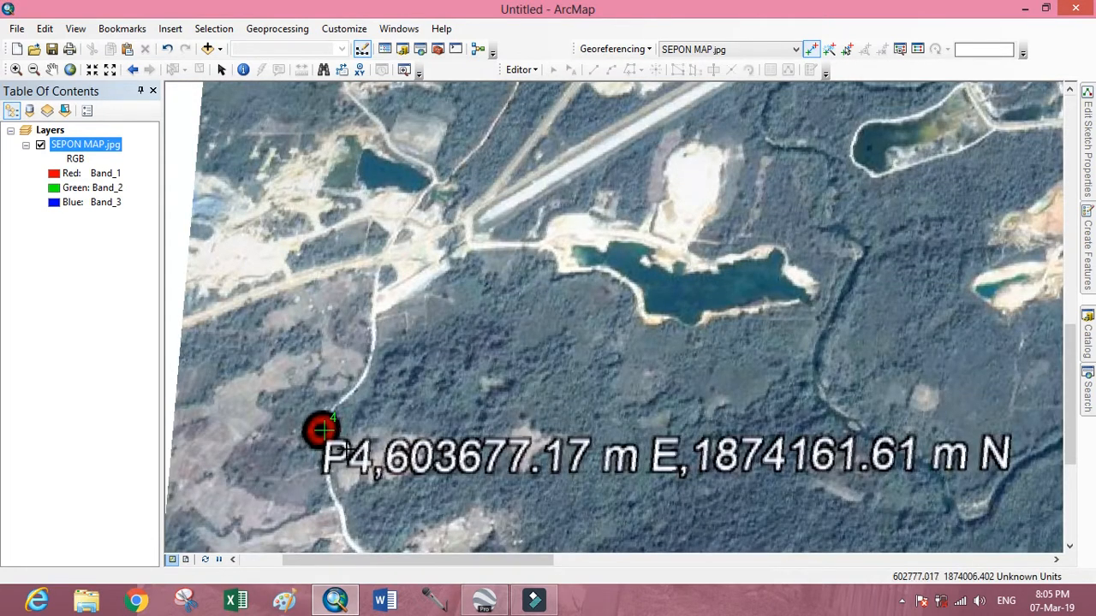
pyautogui.rightClick(322, 430)
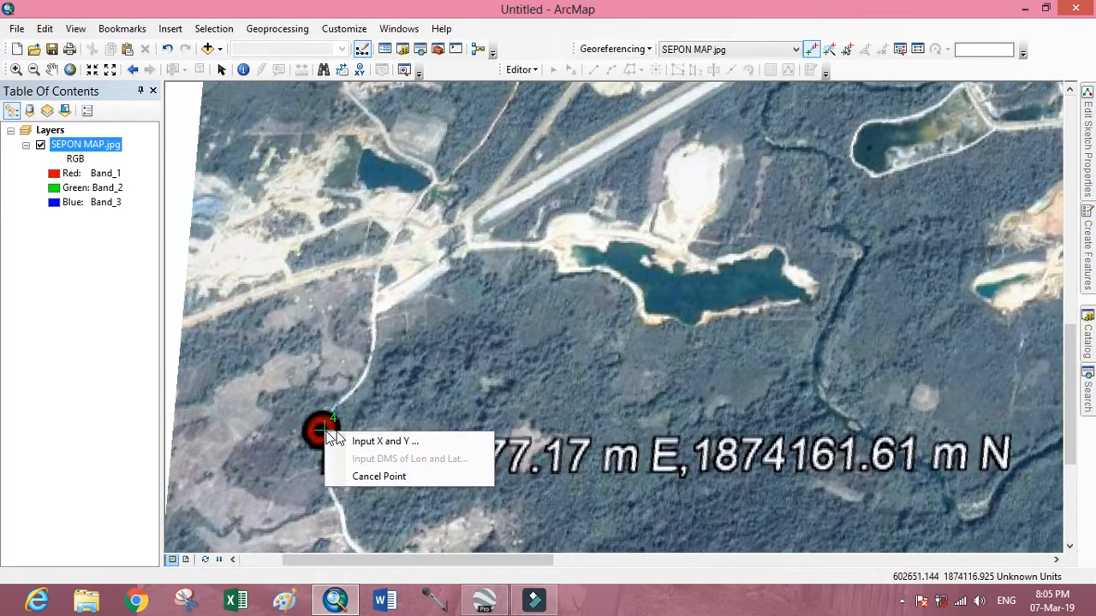
pyautogui.click(362, 438)
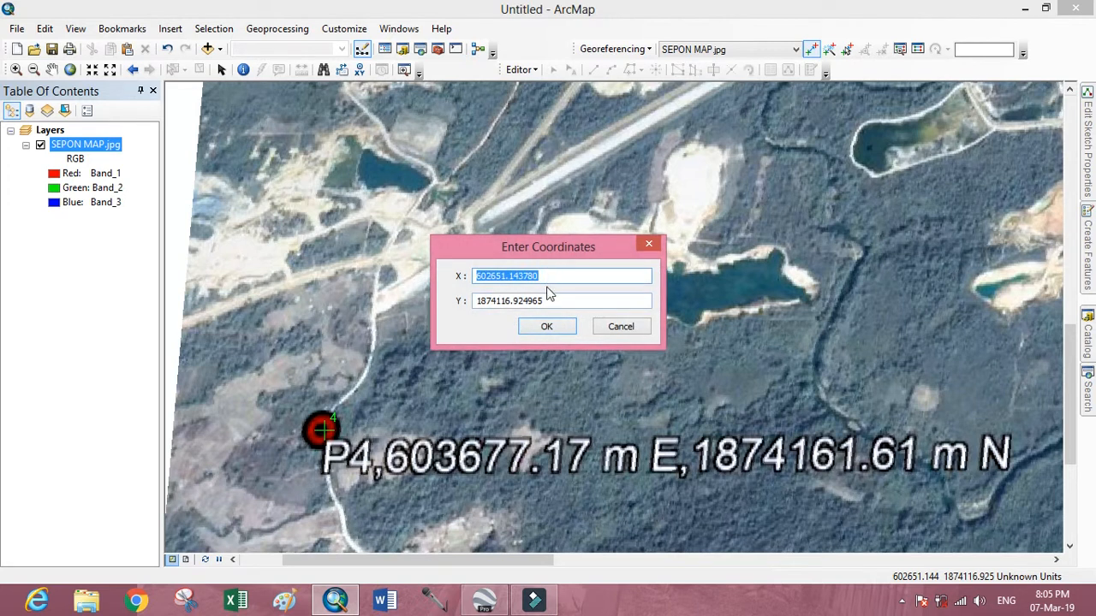
pyautogui.moveTo(540, 274); pyautogui.dragTo(485, 272)
pyautogui.press('BackSpace')
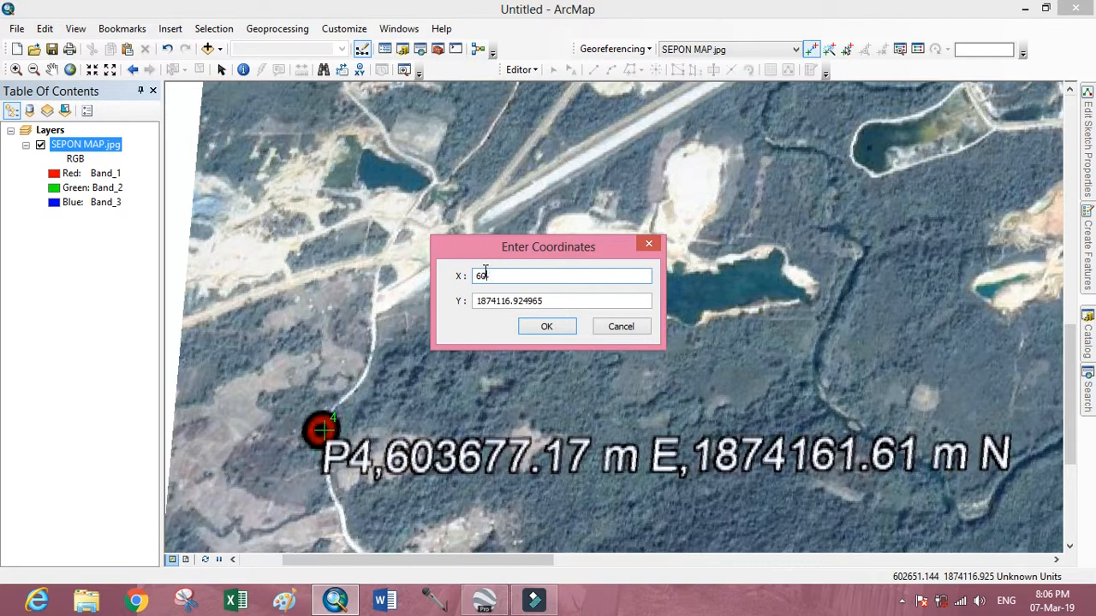
pyautogui.write('3677.17')
pyautogui.moveTo(546, 303)
pyautogui.mouseDown()
pyautogui.moveTo(491, 306)
pyautogui.moveTo(552, 301)
pyautogui.mouseUp()
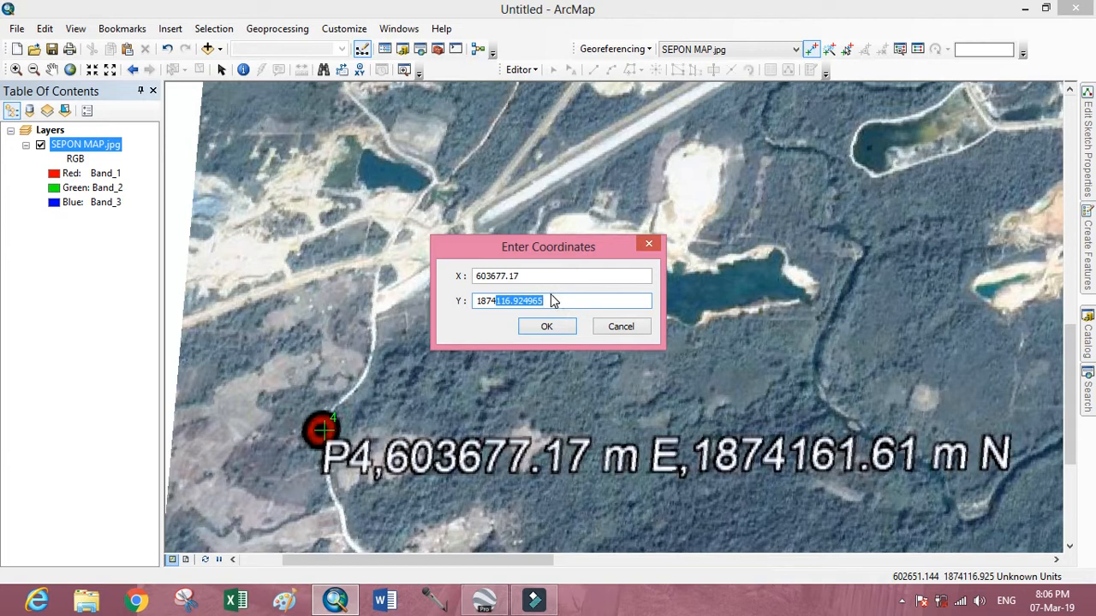
pyautogui.write('1.61')
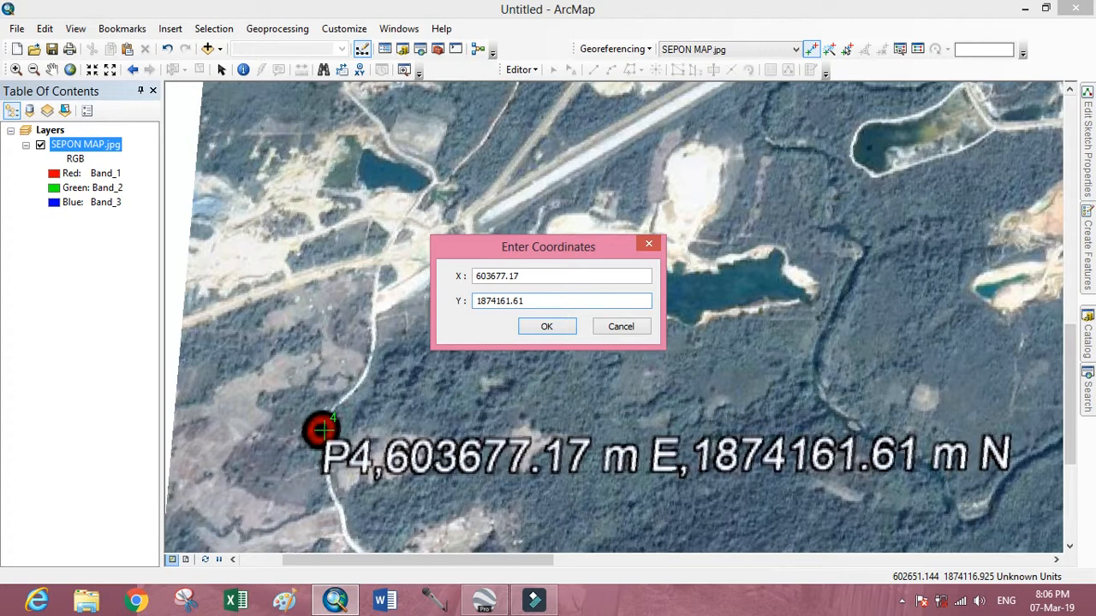
pyautogui.click(541, 327)
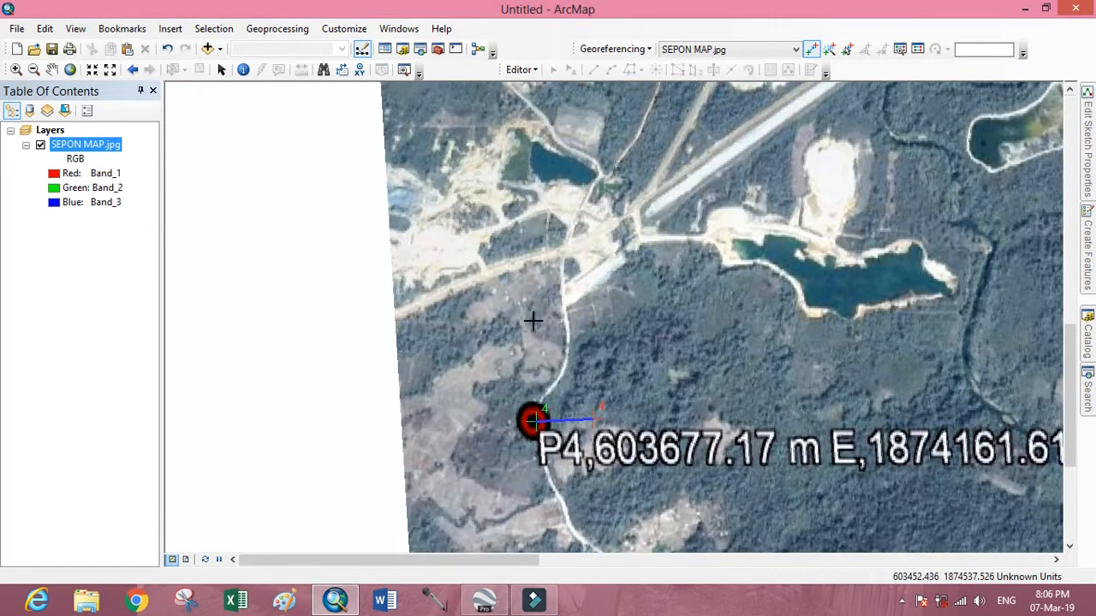
pyautogui.click(72, 71)
pyautogui.scroll(1, 548, 416)
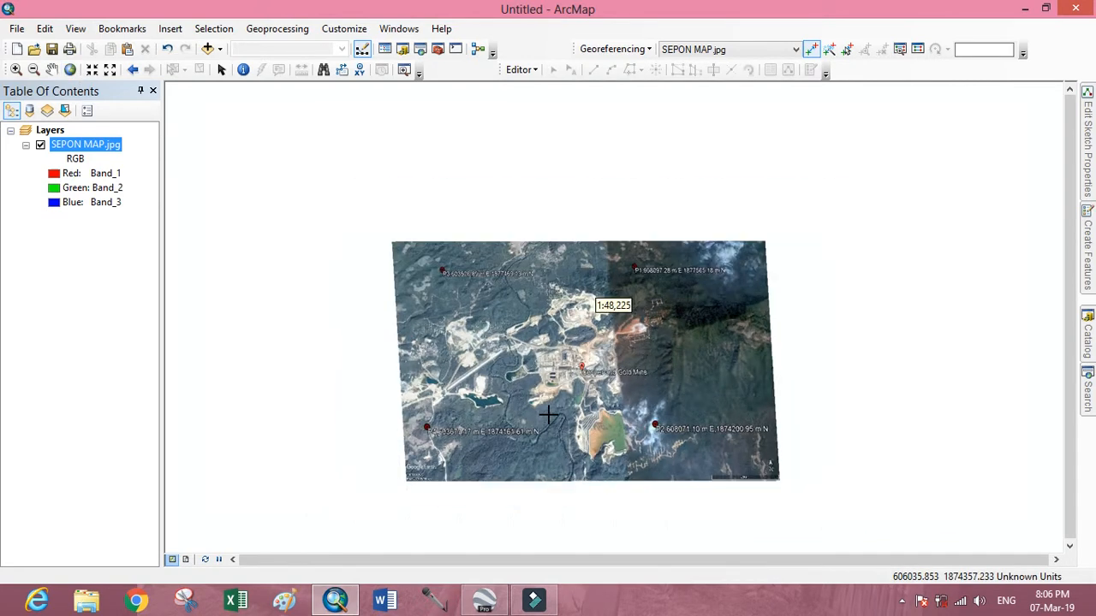
# Examine the georeferenced SEPON MAP.jpg at several scales, checking the control points and the map coordinates across the image.
pyautogui.scroll(-2, 580, 417)
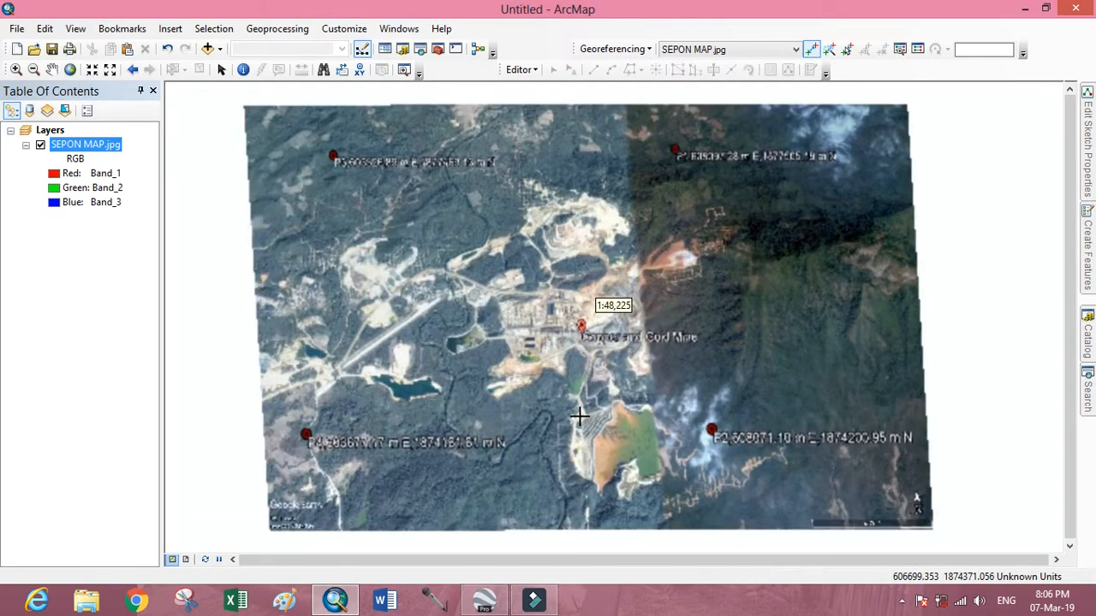
pyautogui.scroll(1, 579, 417)
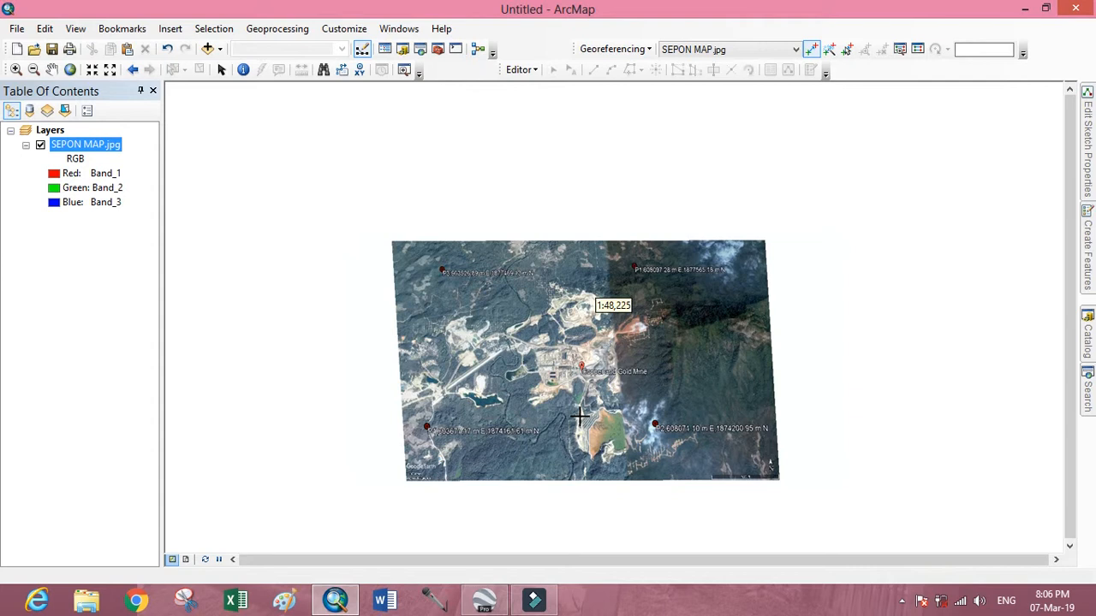
pyautogui.scroll(-1, 574, 411)
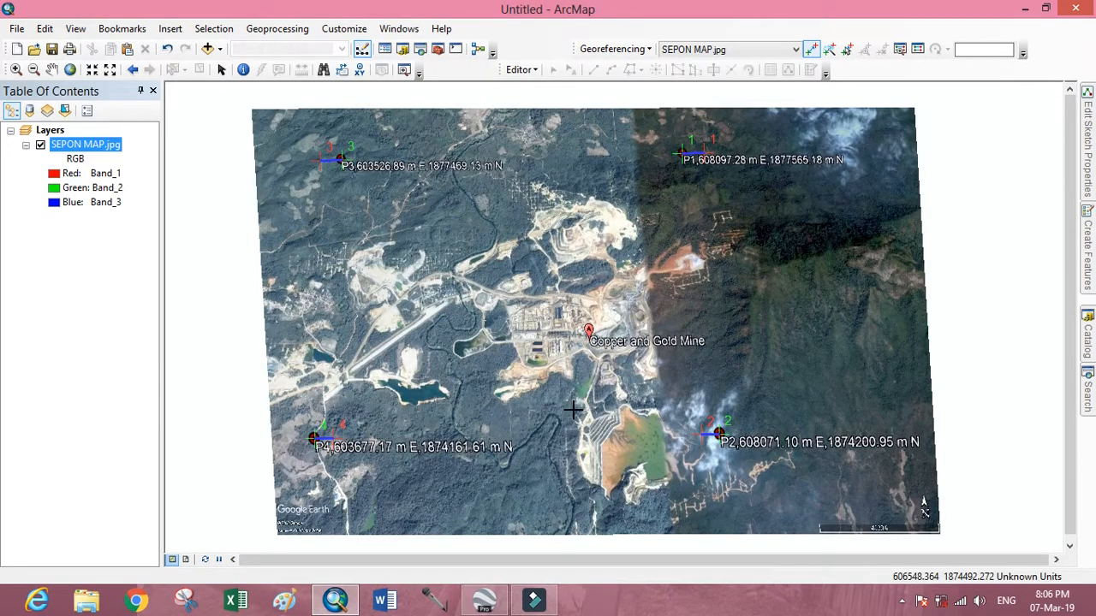
pyautogui.scroll(1, 535, 401)
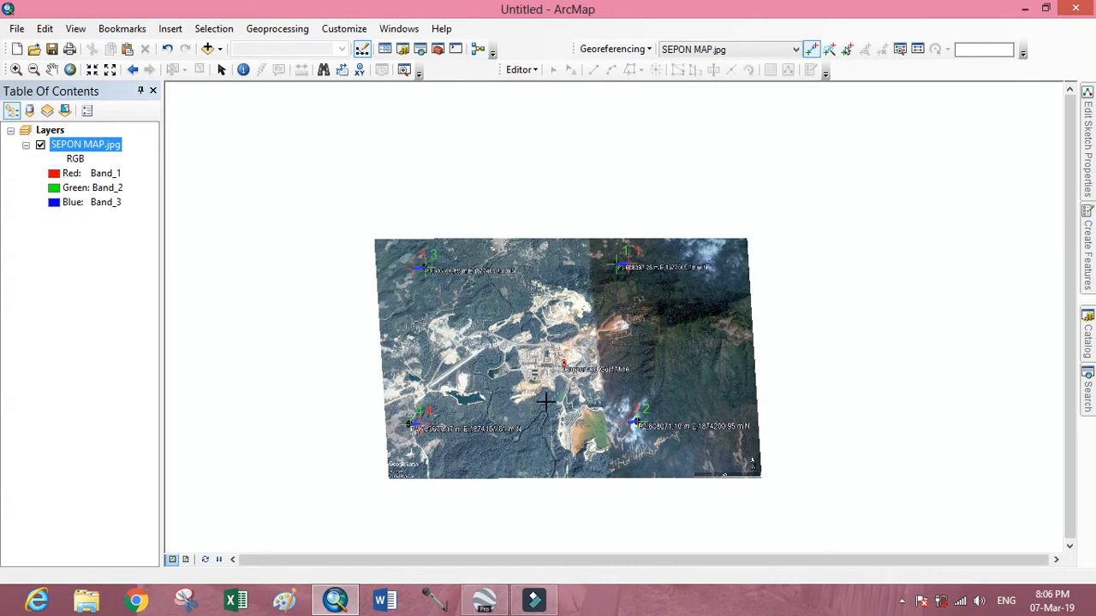
pyautogui.scroll(-2, 545, 402)
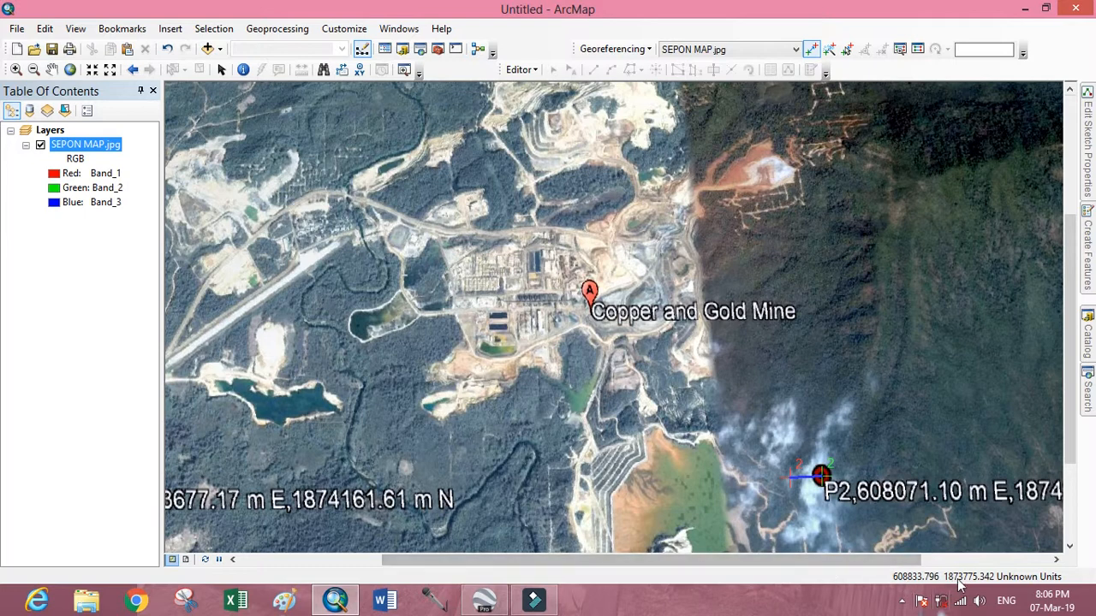
pyautogui.scroll(-2, 548, 392)
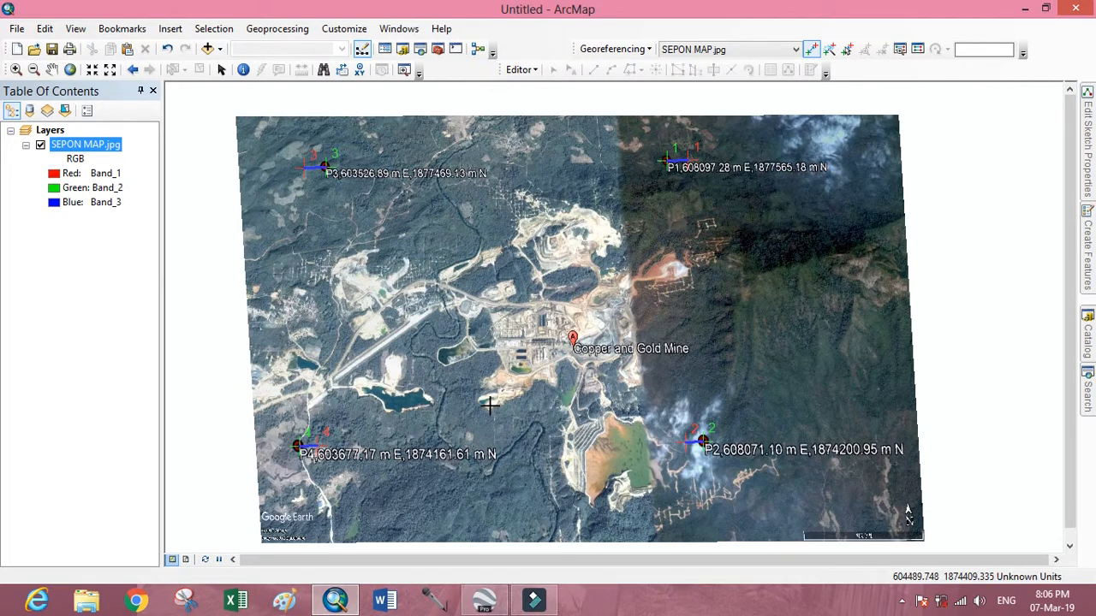
pyautogui.scroll(-2, 524, 383)
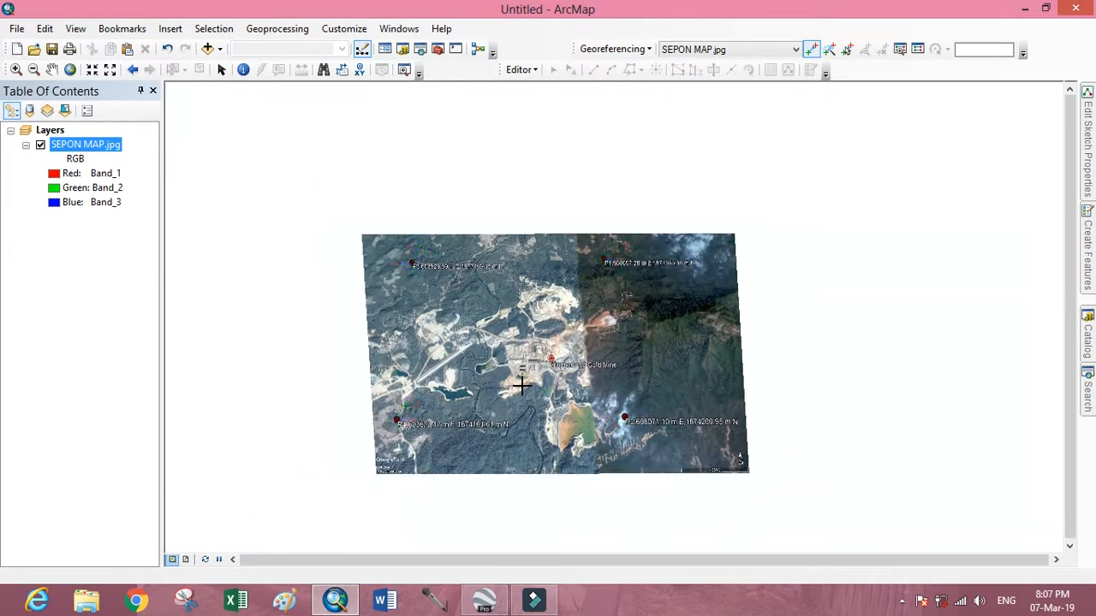
pyautogui.scroll(2, 521, 386)
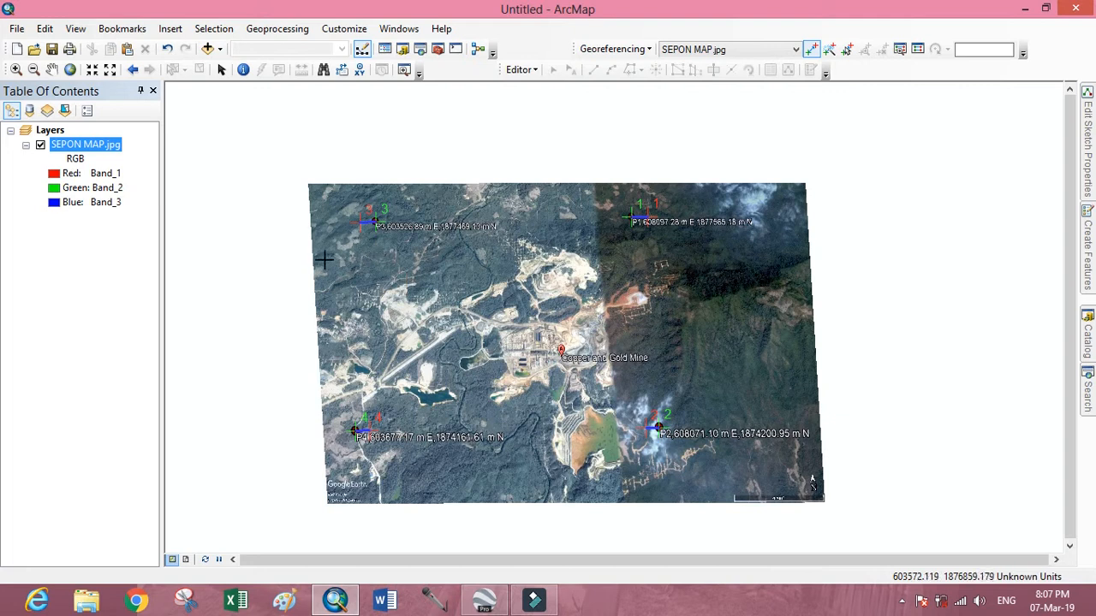
# Start saving the SEPON MAP.jpg layer as a layer file in the learn GIS folder on drive D.
pyautogui.doubleClick(93, 146)
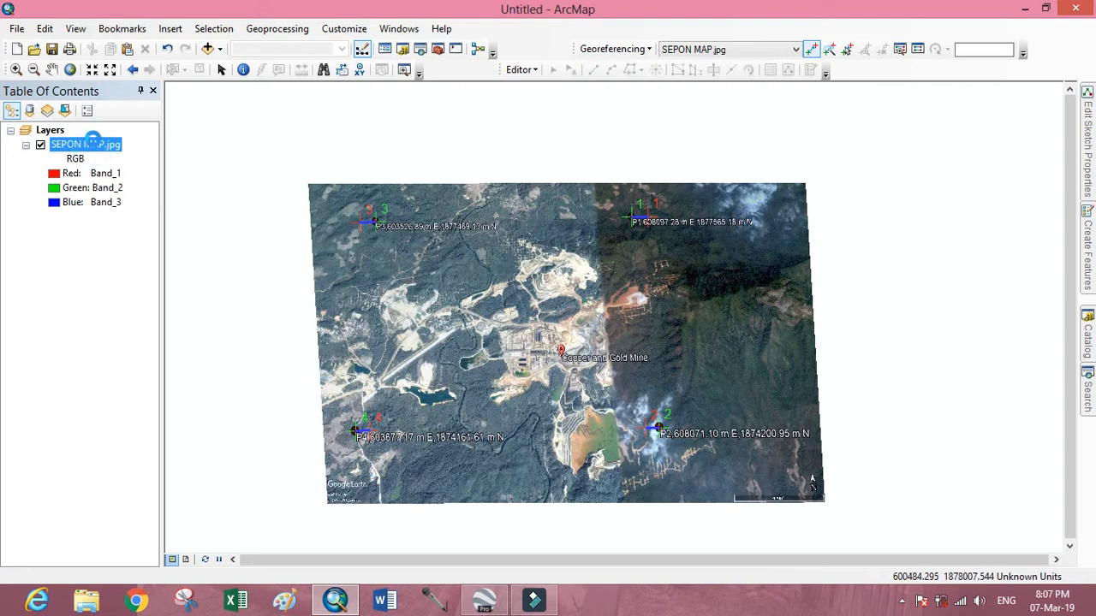
pyautogui.rightClick(89, 152)
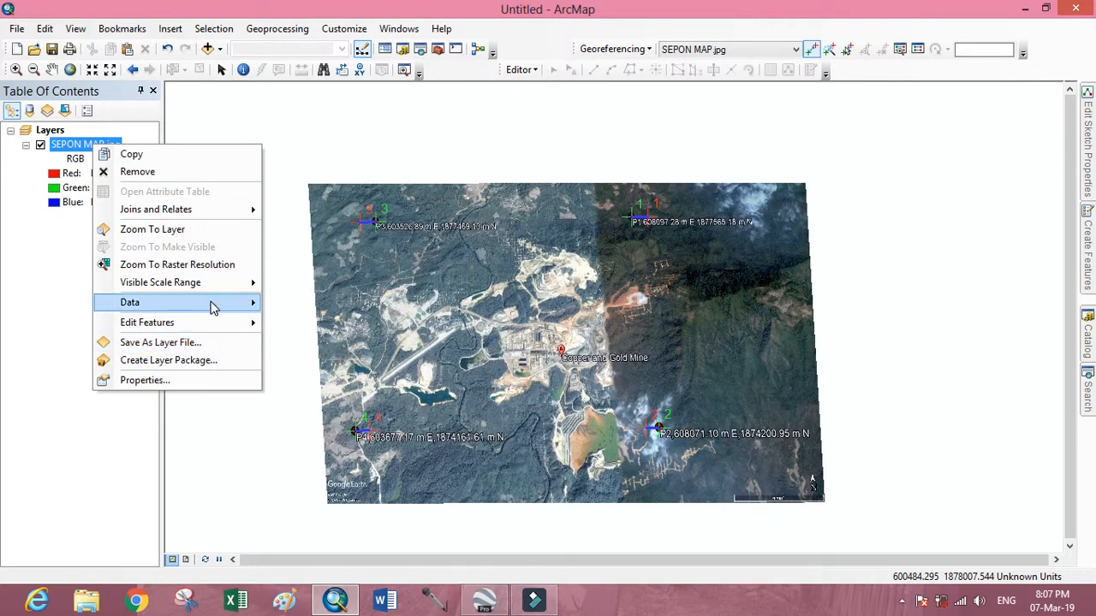
pyautogui.moveTo(213, 309)
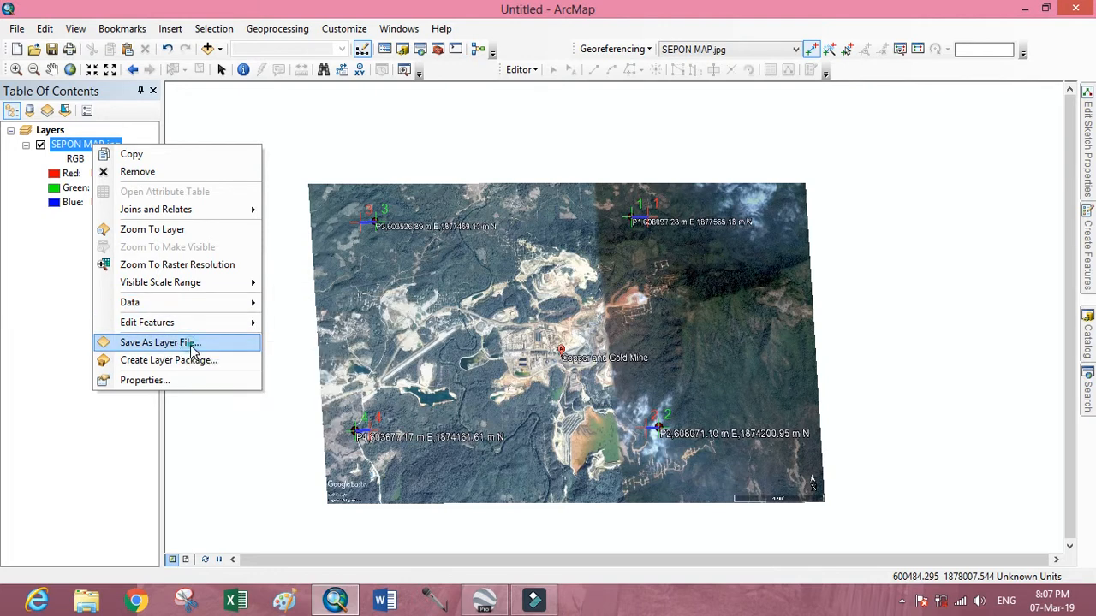
pyautogui.click(188, 345)
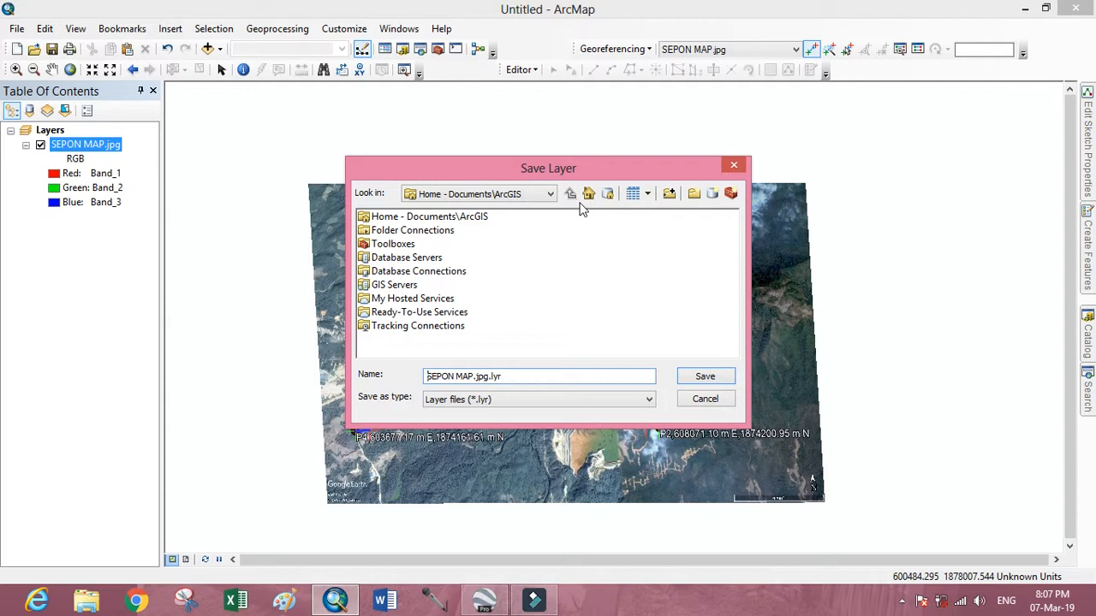
pyautogui.click(549, 196)
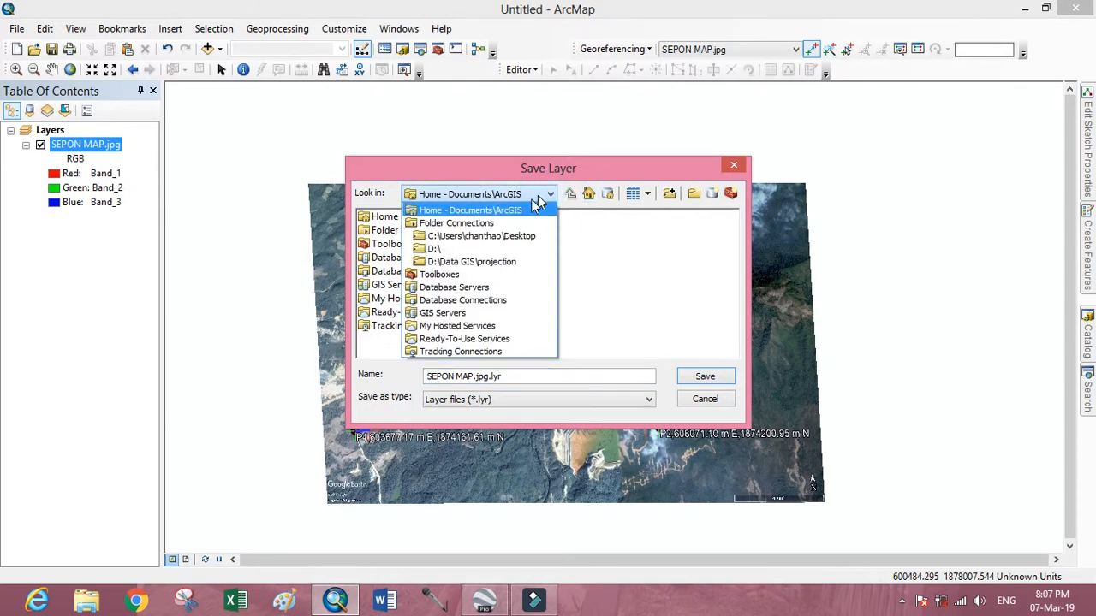
pyautogui.click(479, 251)
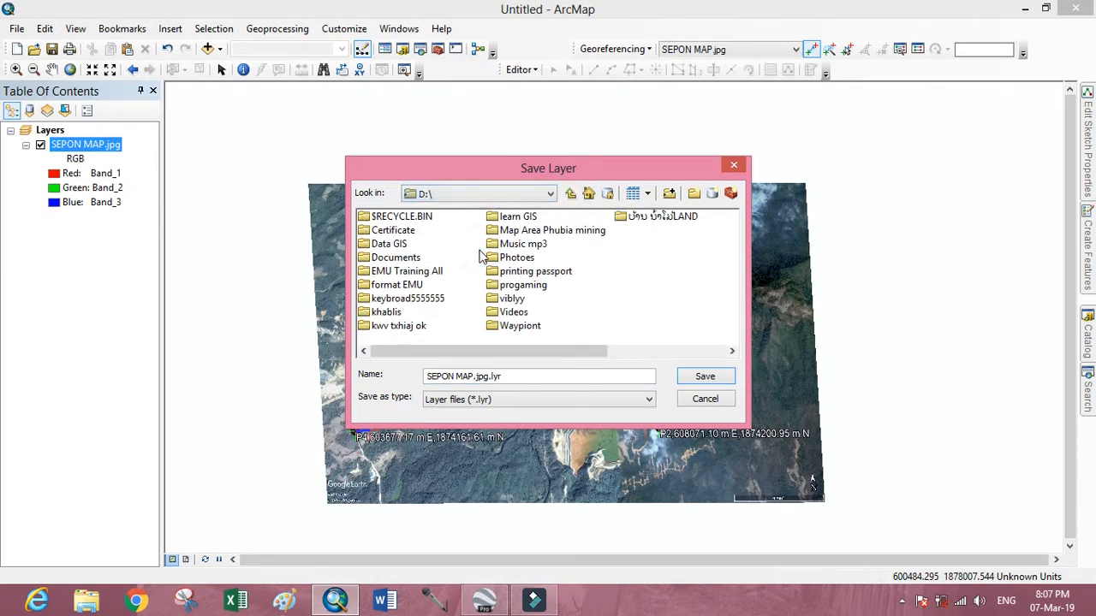
pyautogui.doubleClick(516, 219)
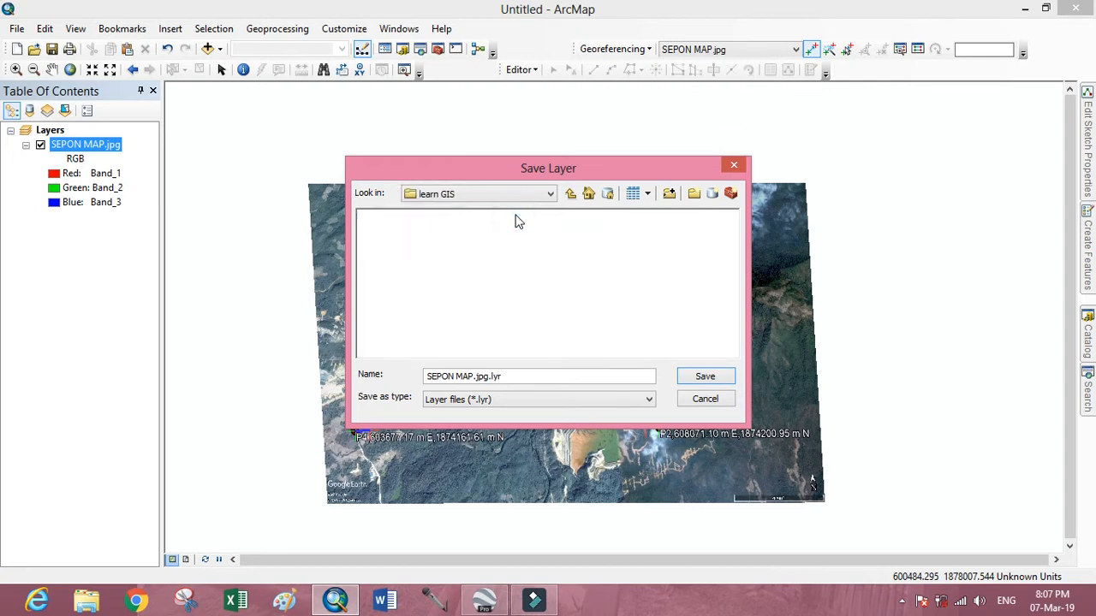
# Name the layer file SEPON SHAPFILE .jpg.lyr and save it.
pyautogui.click(516, 376)
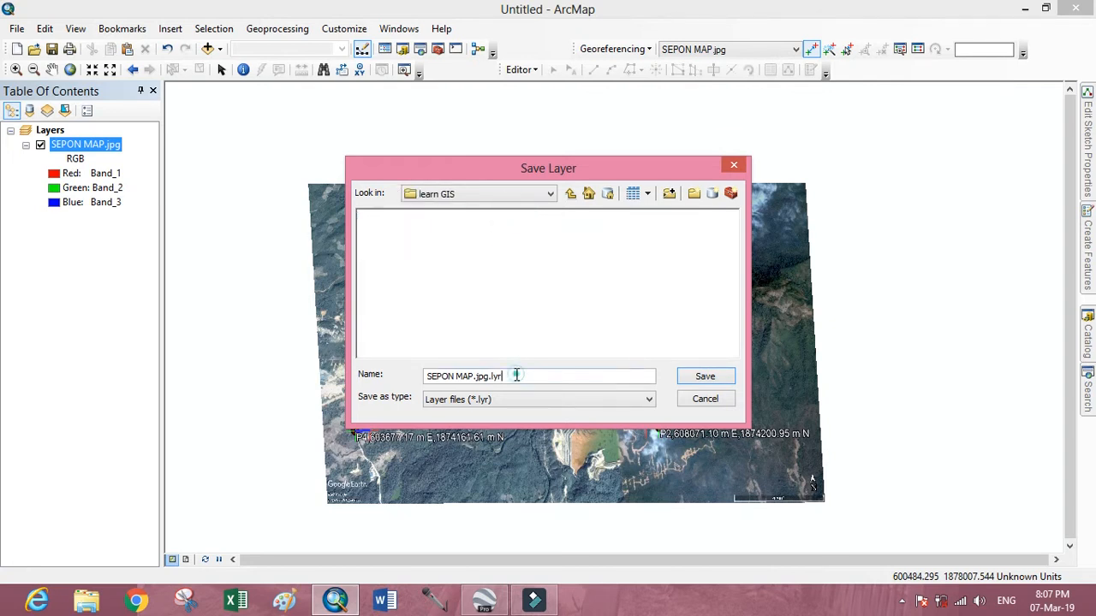
pyautogui.click(471, 378)
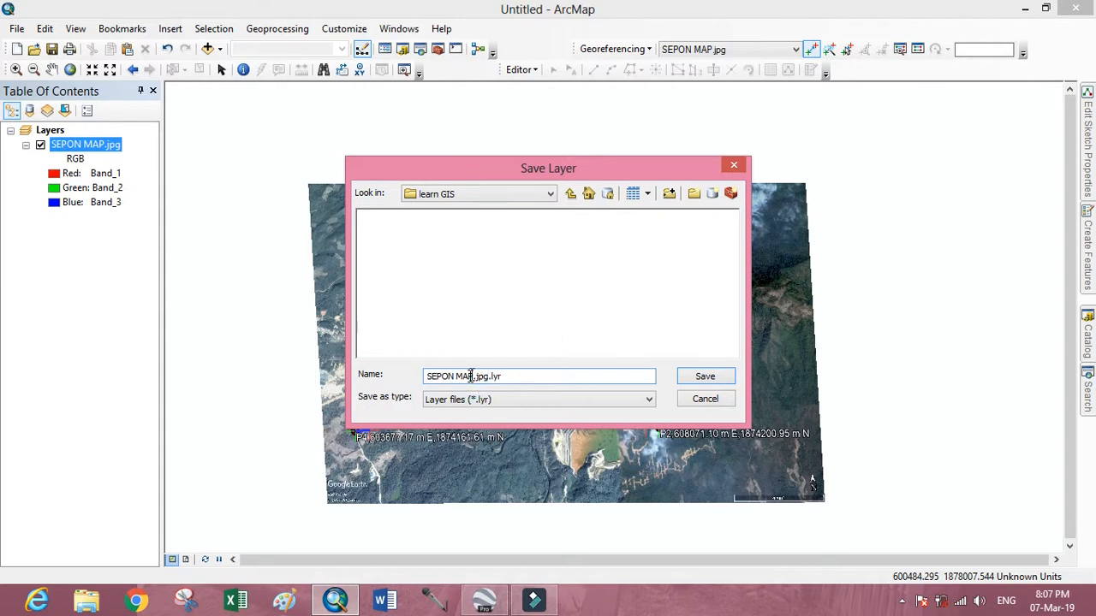
pyautogui.moveTo(473, 377); pyautogui.dragTo(455, 371)
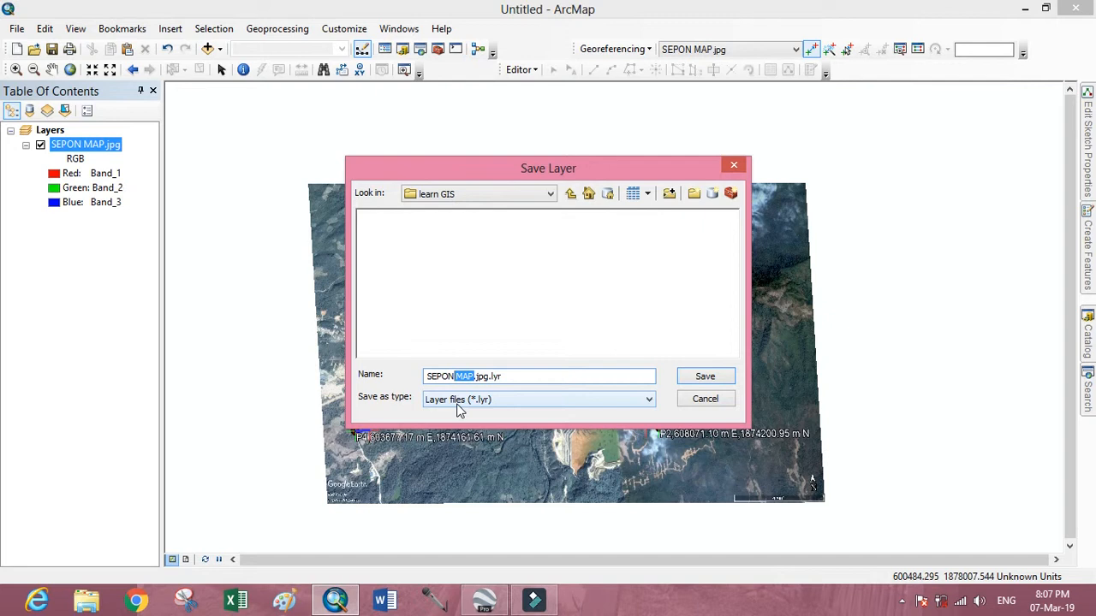
pyautogui.press('BackSpace')
pyautogui.write('SHAR')
pyautogui.press('BackSpace')
pyautogui.write('PFILE')
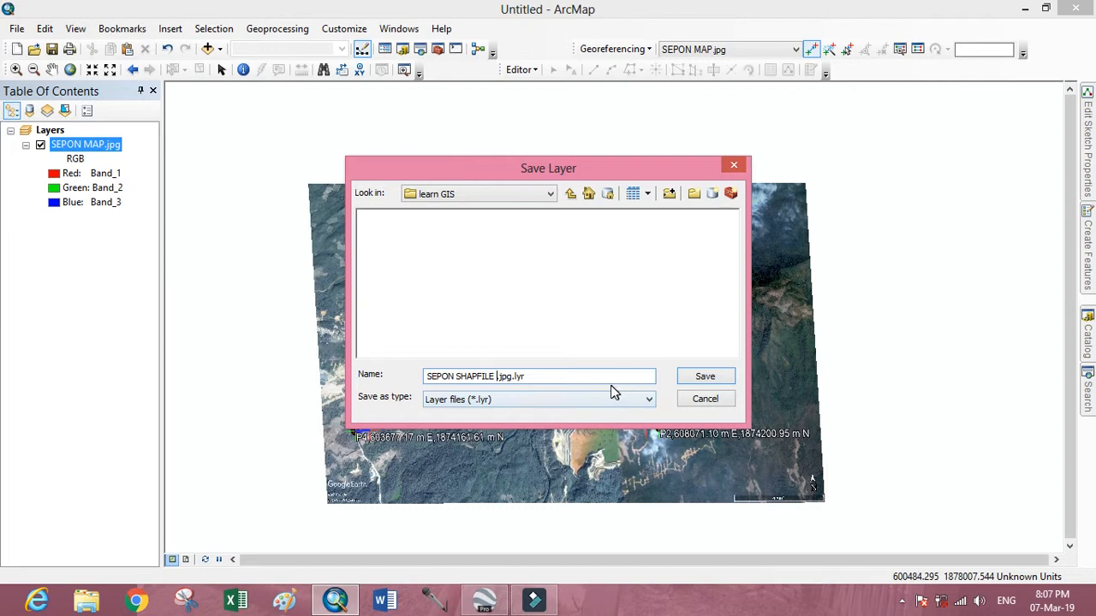
pyautogui.click(706, 377)
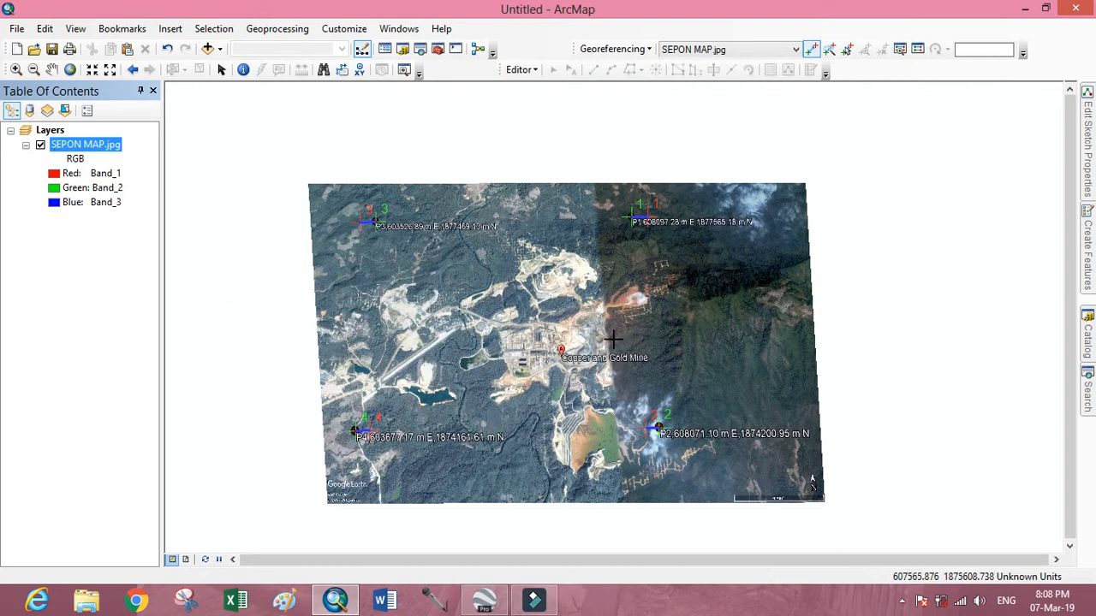
# Toggle the visibility of the SEPON MAP.jpg layer to compare, and leave the layer hidden.
pyautogui.scroll(5, 614, 340)
pyautogui.scroll(-5, 613, 340)
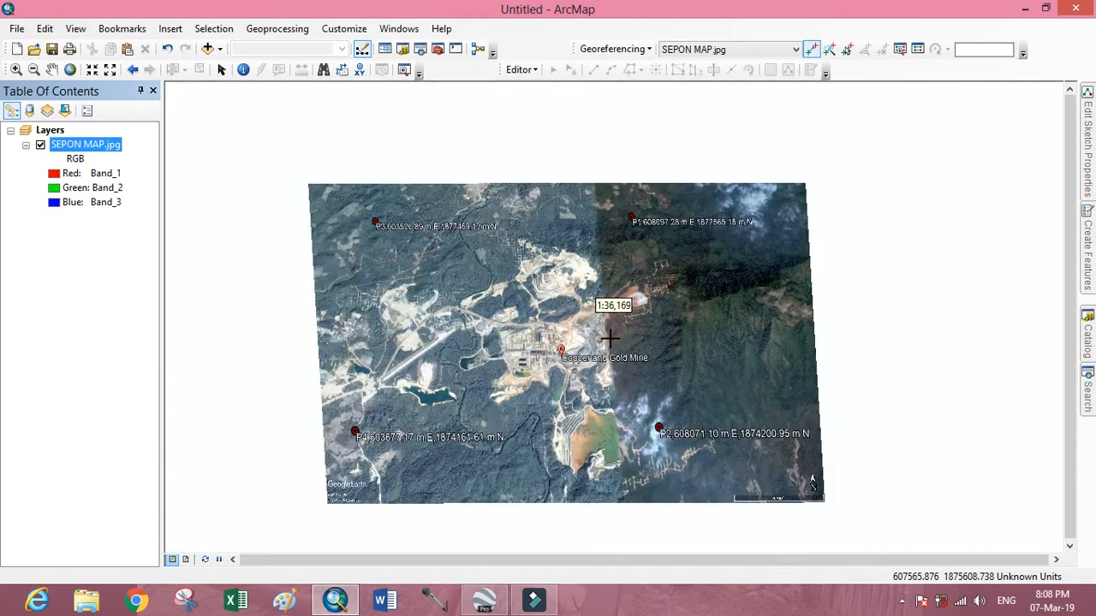
pyautogui.click(41, 145)
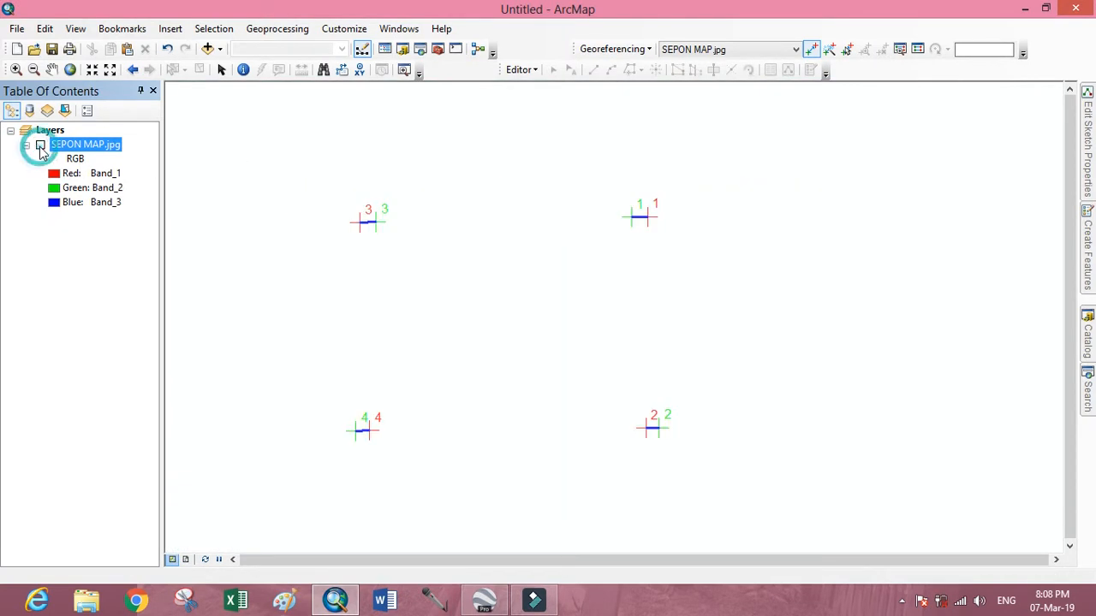
pyautogui.click(40, 146)
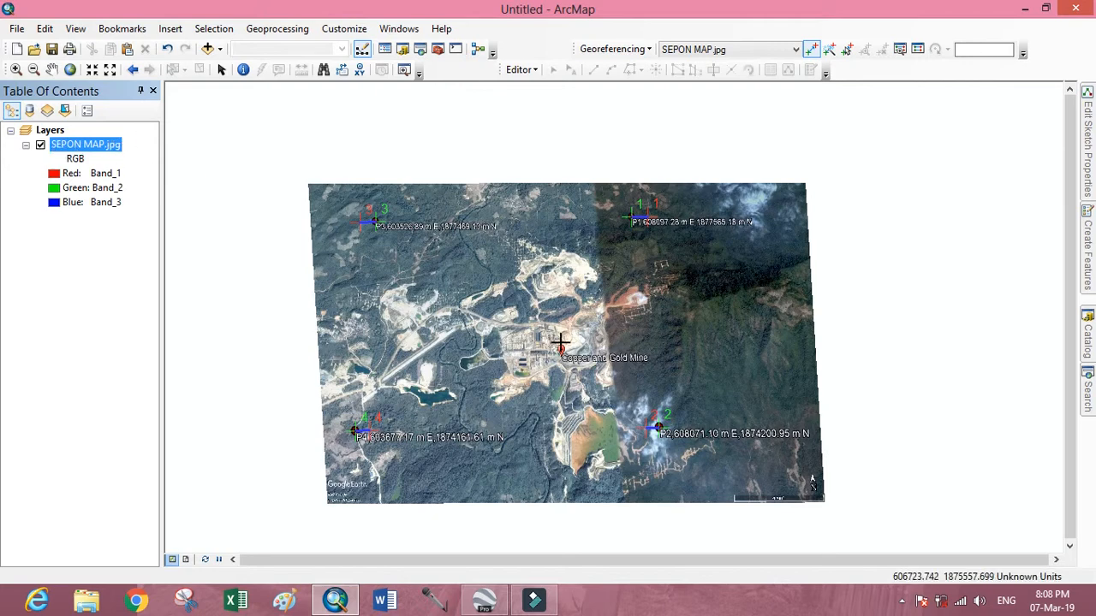
pyautogui.scroll(-1, 558, 343)
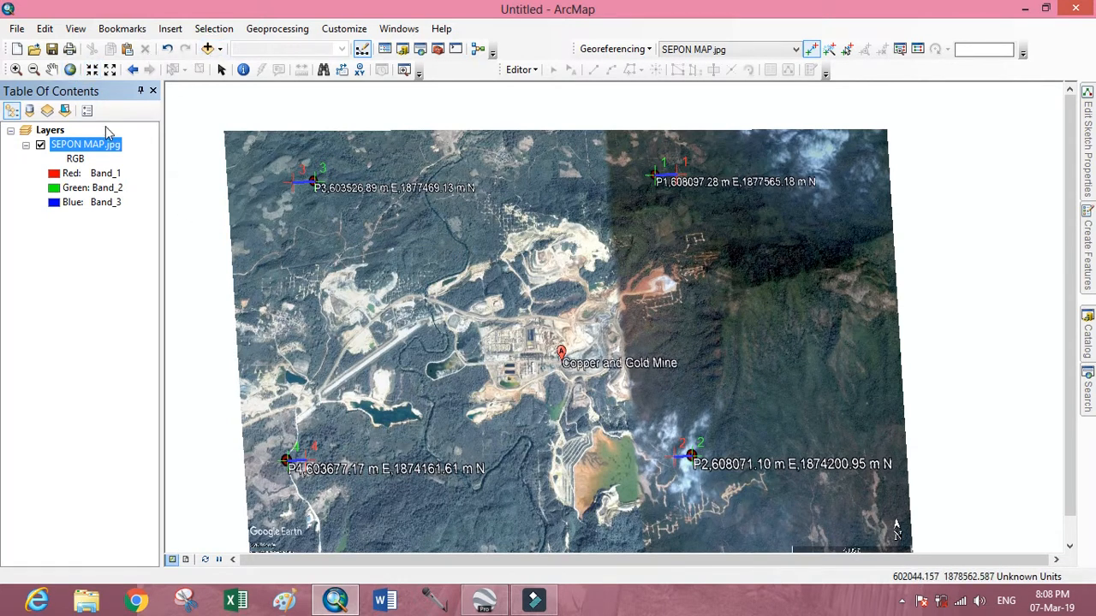
pyautogui.click(41, 146)
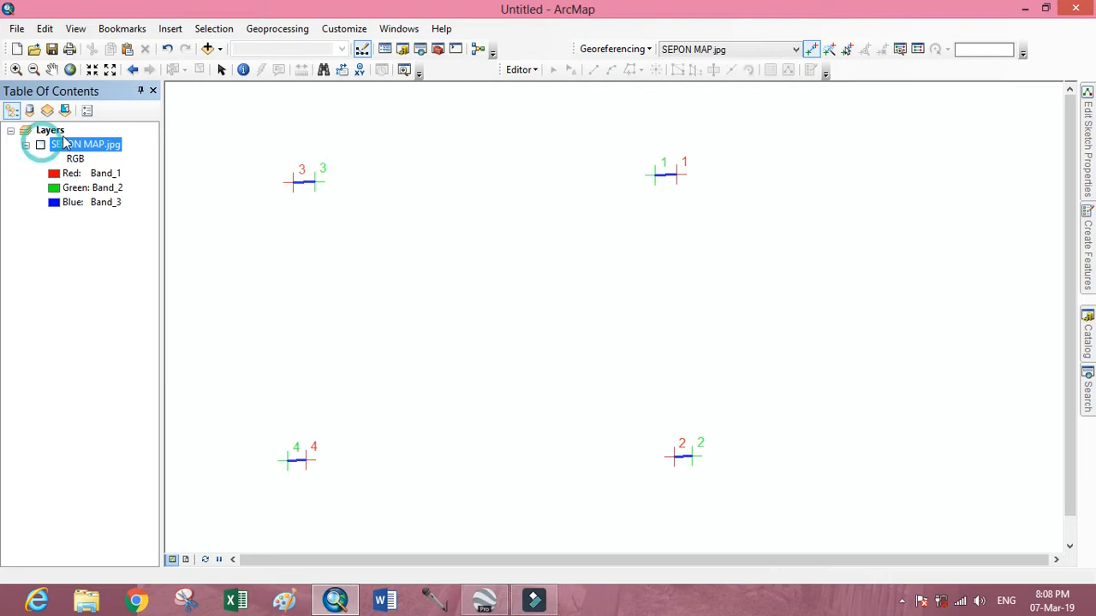
# Add SEPON SHAPFILE .jpg.lyr from the learn GIS folder to the map, accepting the missing spatial reference.
pyautogui.click(209, 47)
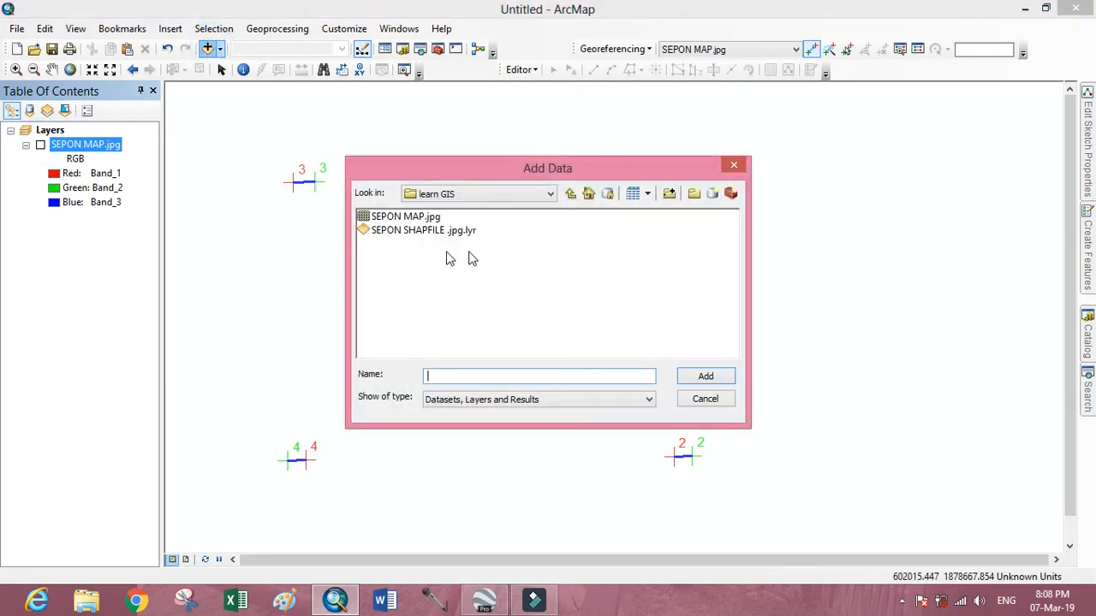
pyautogui.click(400, 233)
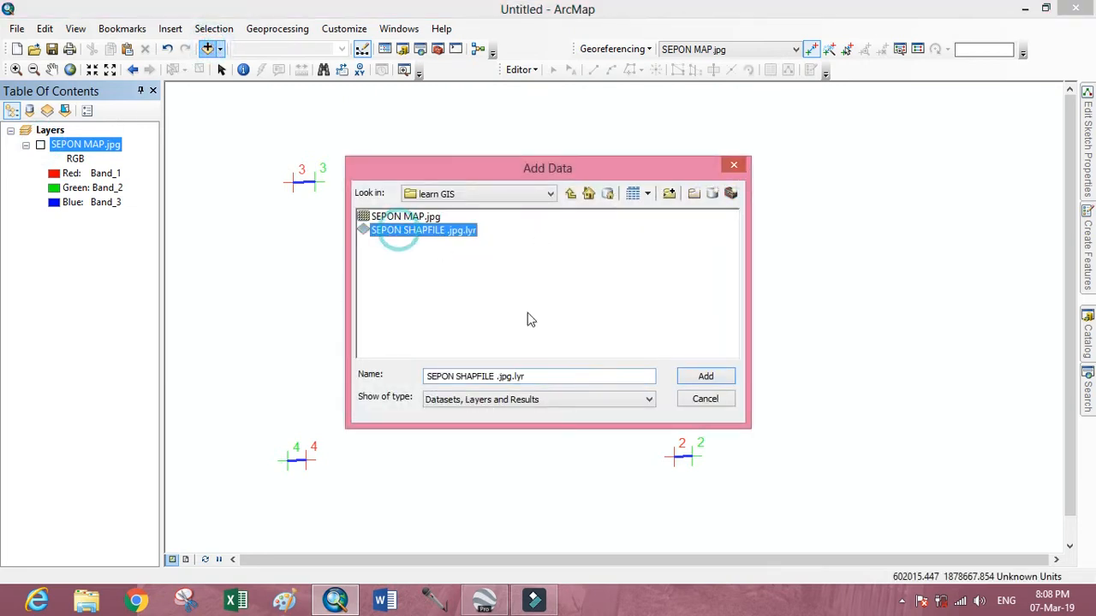
pyautogui.click(688, 375)
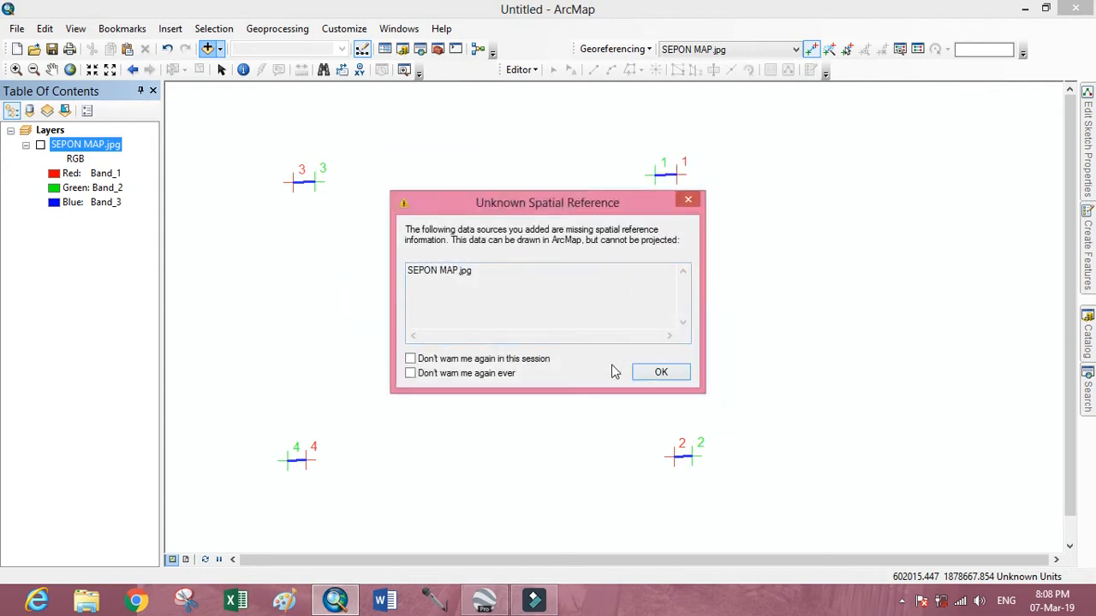
pyautogui.click(658, 374)
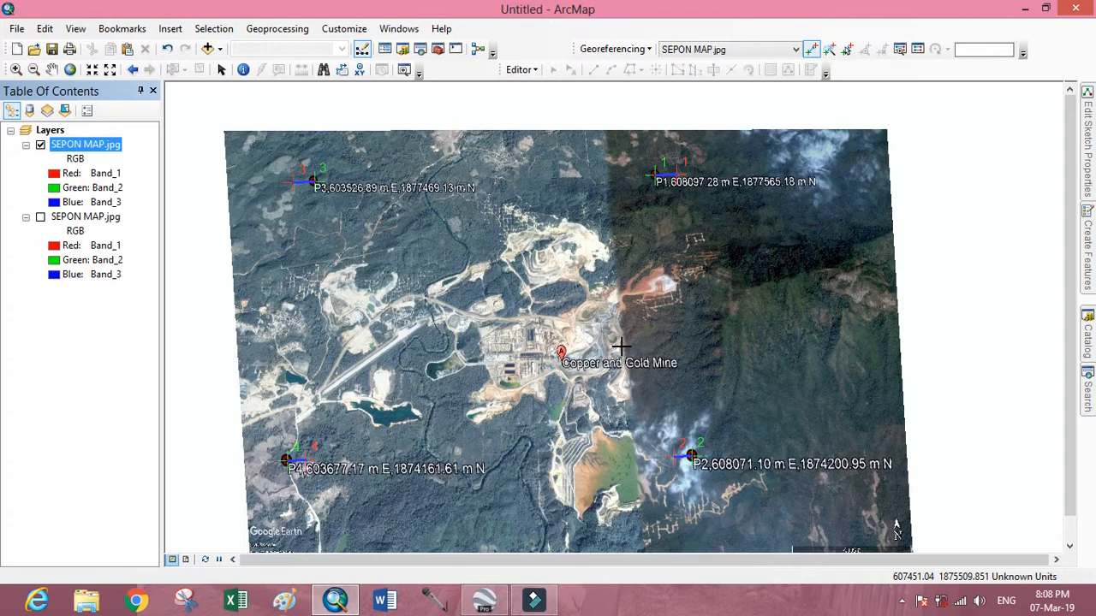
# Examine the added layer closely around the open pit north of the Copper and Gold Mine marker.
pyautogui.scroll(2, 621, 346)
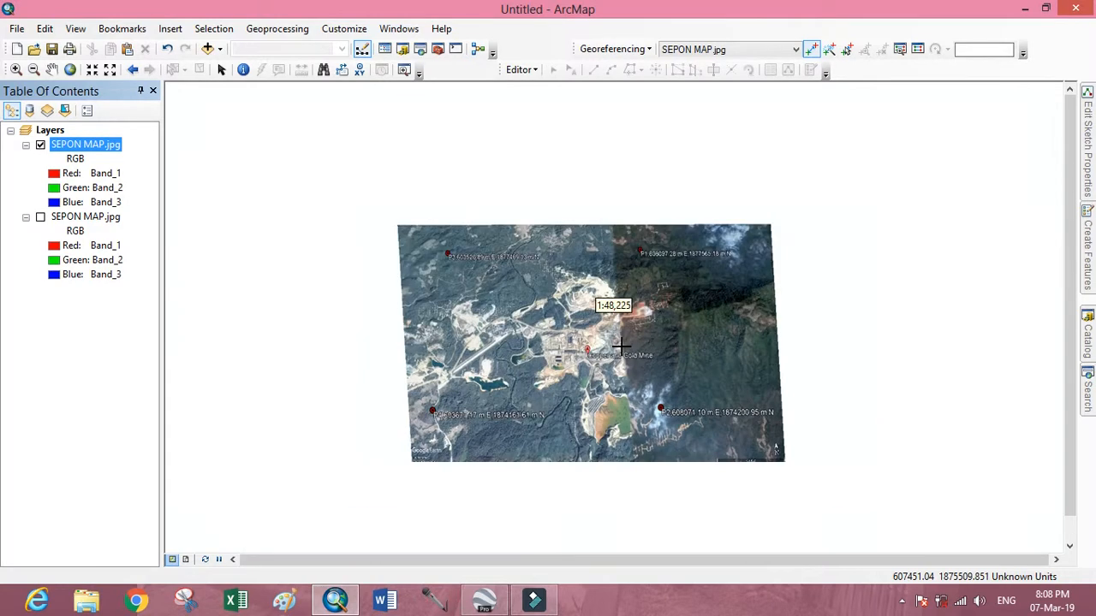
pyautogui.scroll(-2, 556, 356)
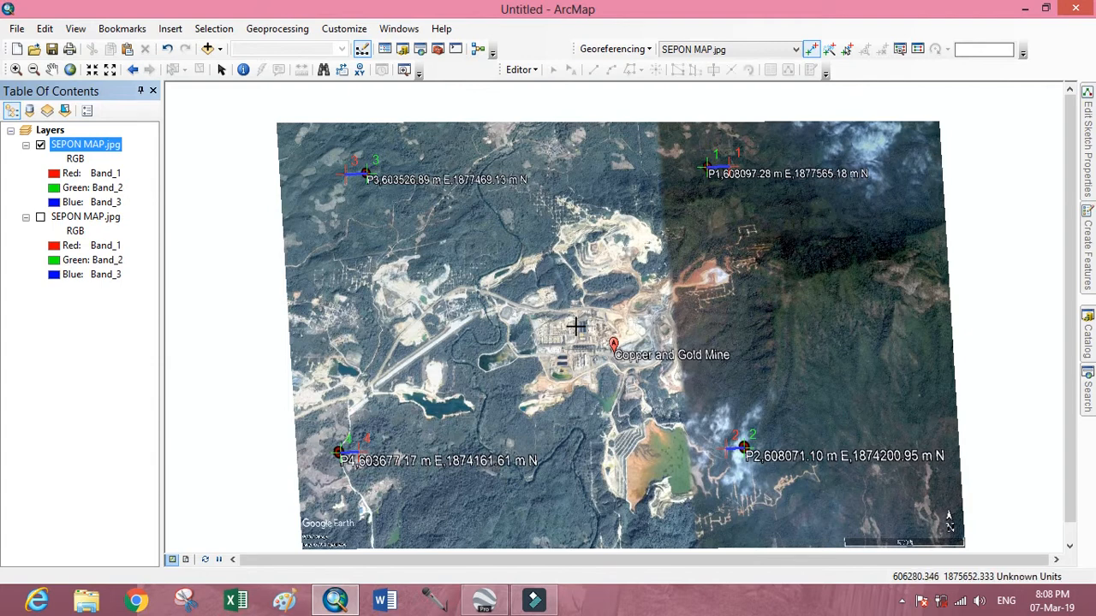
pyautogui.scroll(-2, 575, 326)
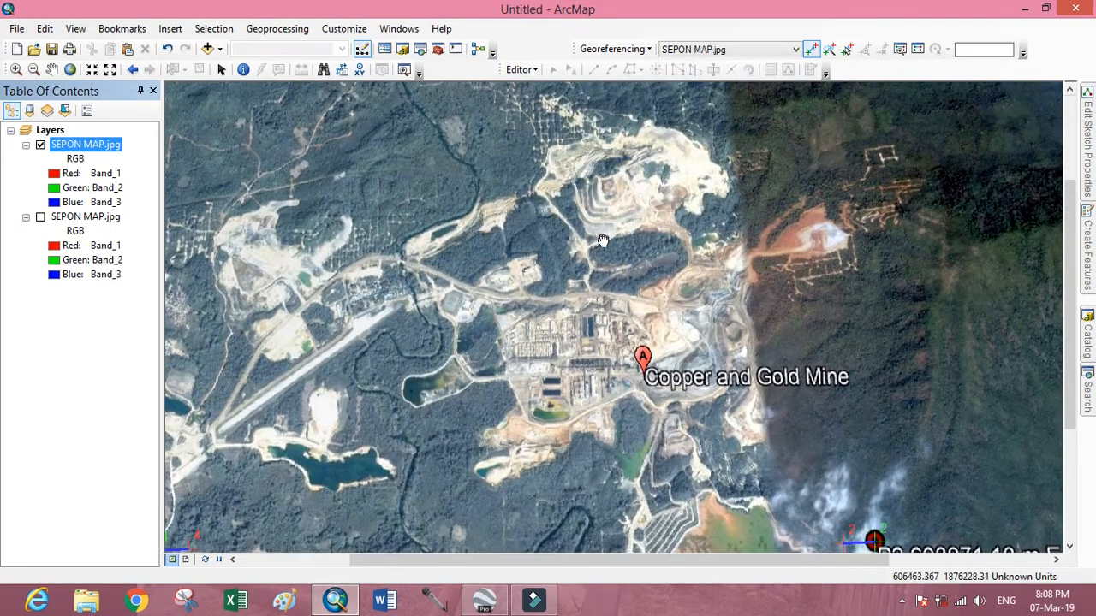
pyautogui.moveTo(603, 241); pyautogui.dragTo(538, 348)
pyautogui.scroll(-2, 543, 320)
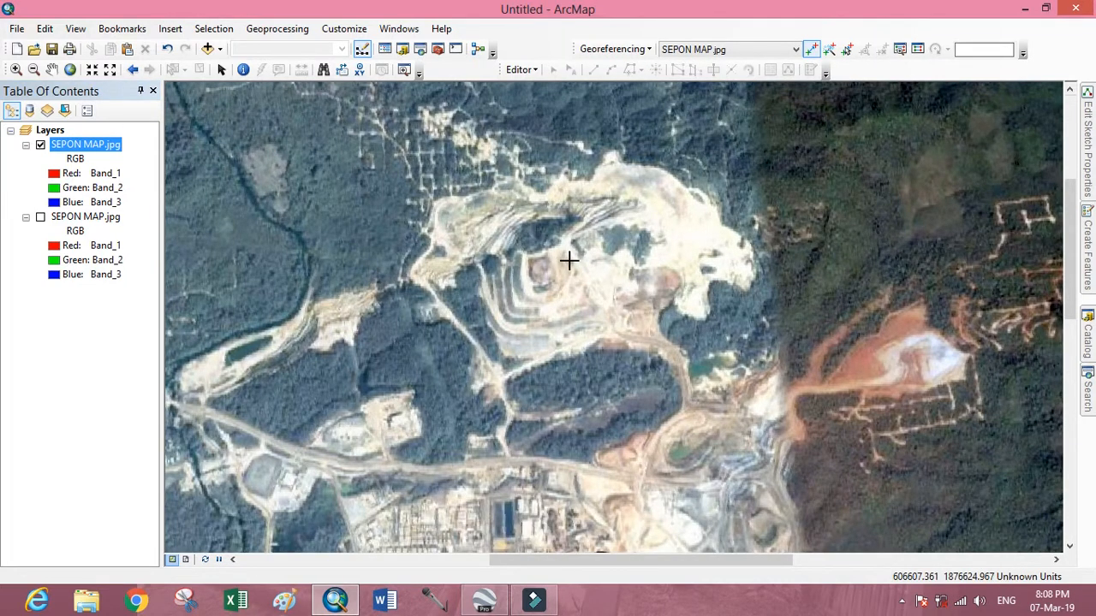
pyautogui.scroll(2, 569, 259)
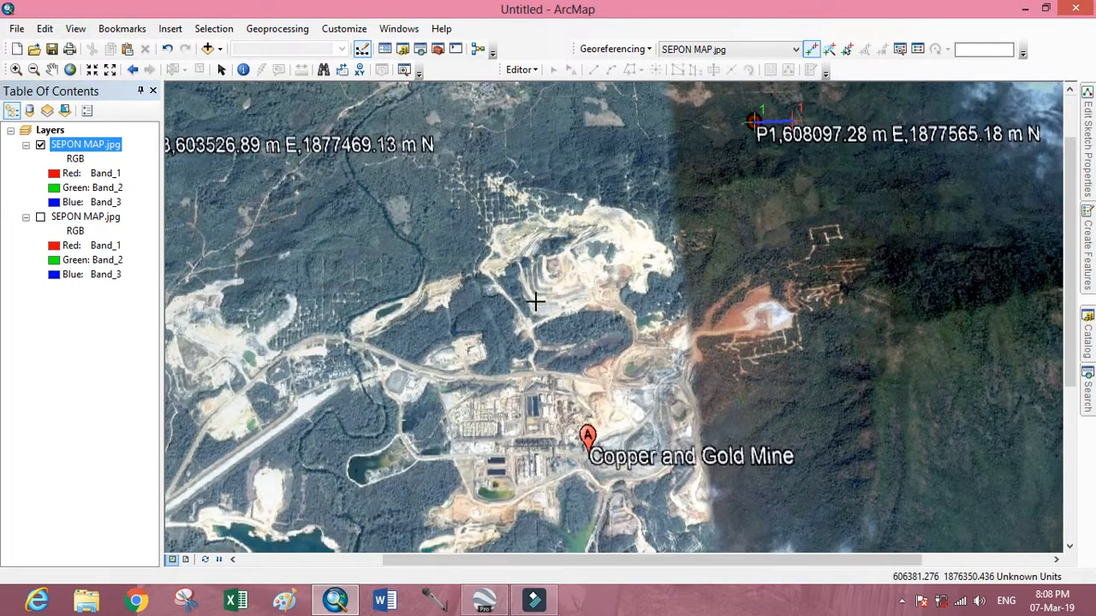
pyautogui.scroll(-2, 554, 285)
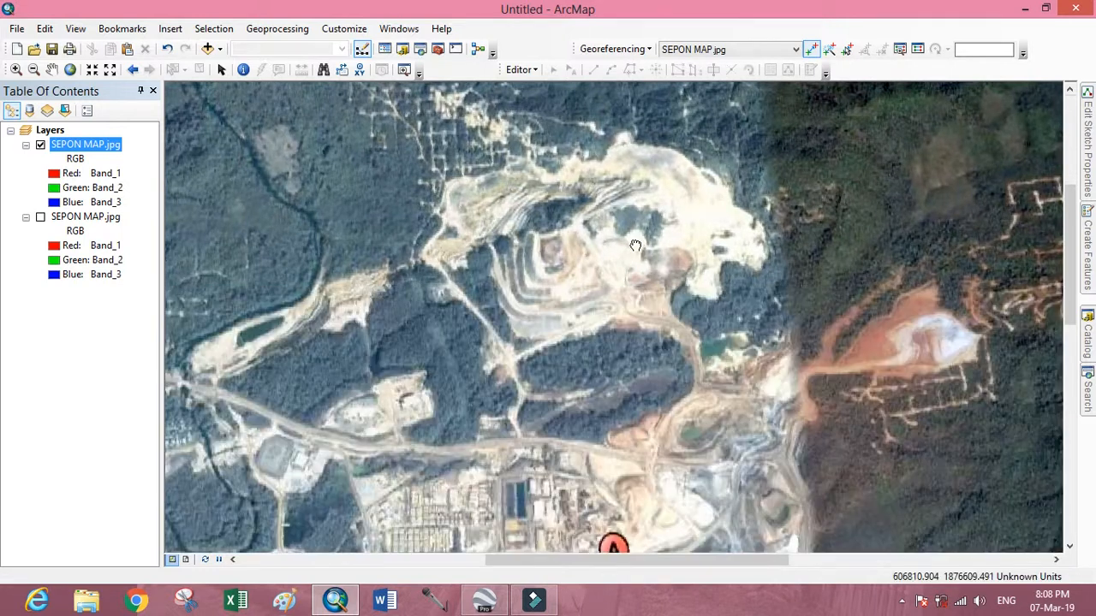
pyautogui.moveTo(636, 245); pyautogui.dragTo(532, 270)
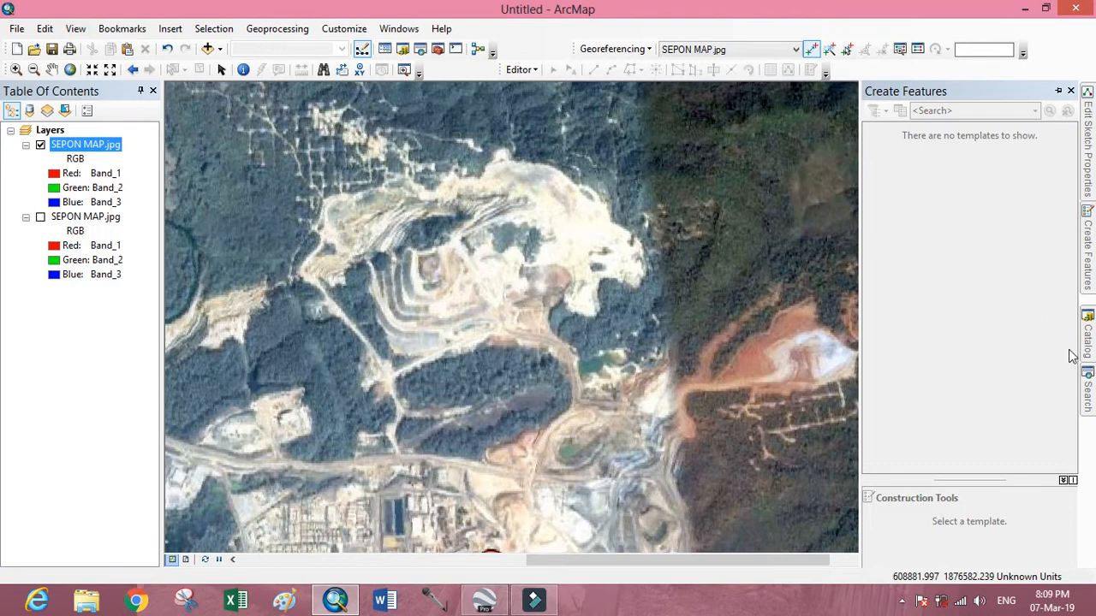
# Start creating a new shapefile inside the learn GIS folder.
pyautogui.moveTo(1091, 341)
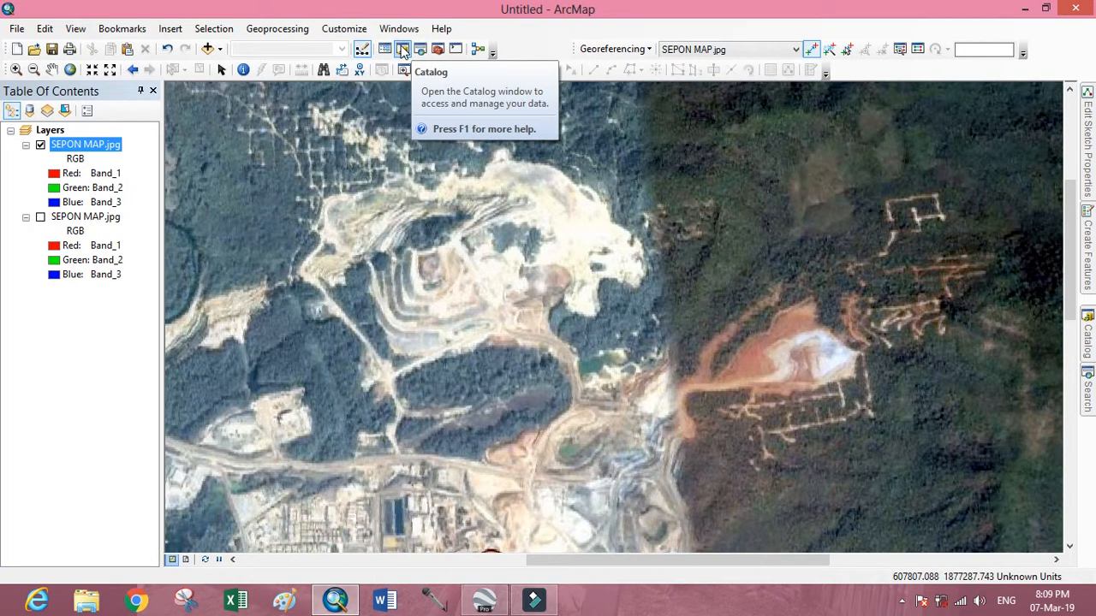
pyautogui.click(403, 49)
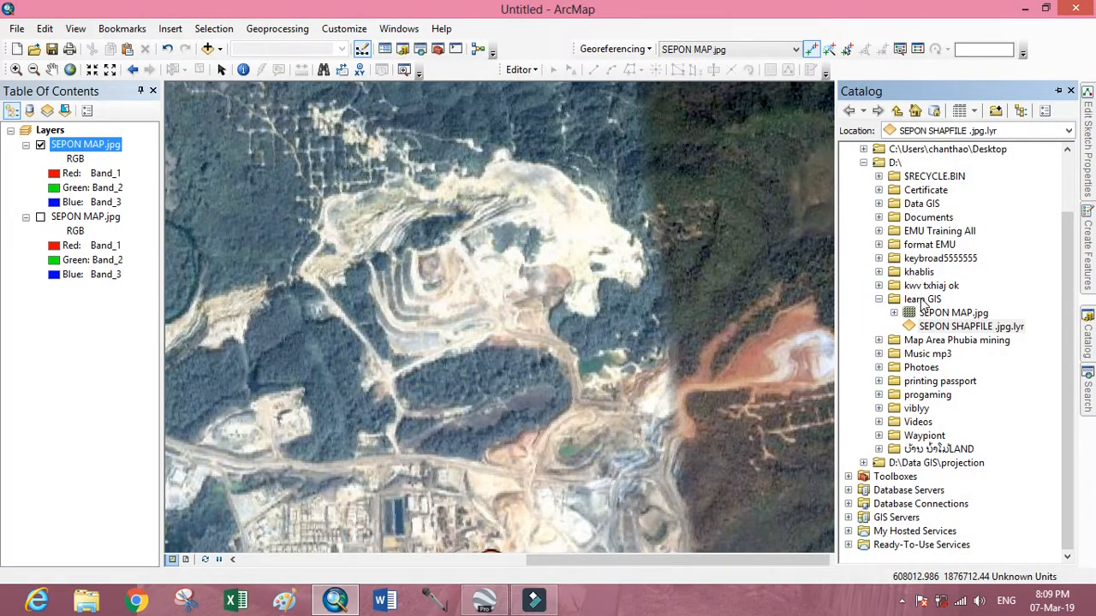
pyautogui.click(923, 302)
pyautogui.rightClick(925, 303)
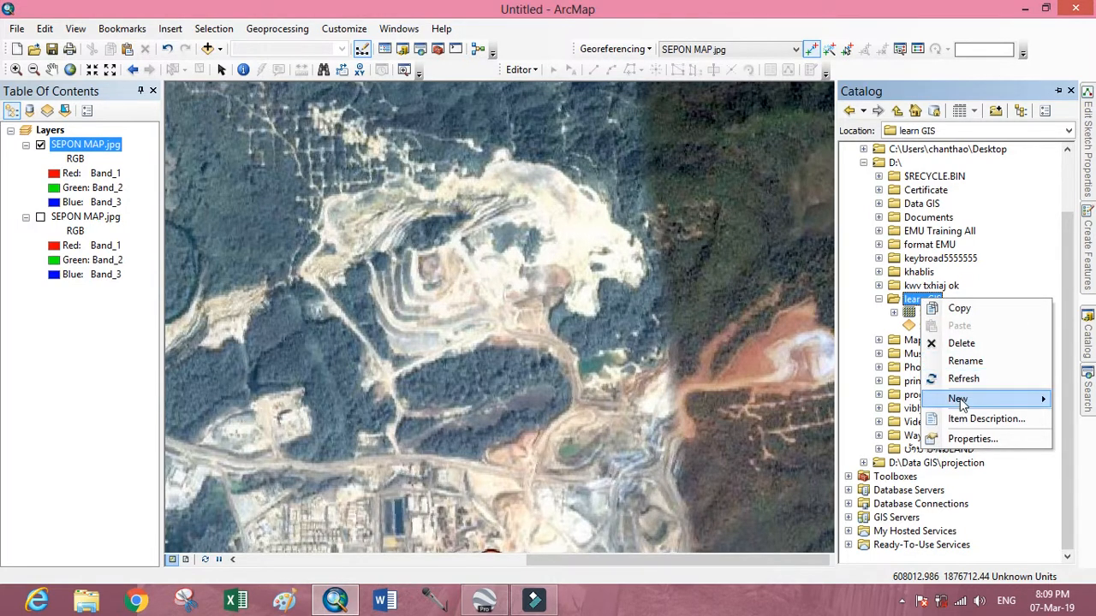
pyautogui.click(961, 399)
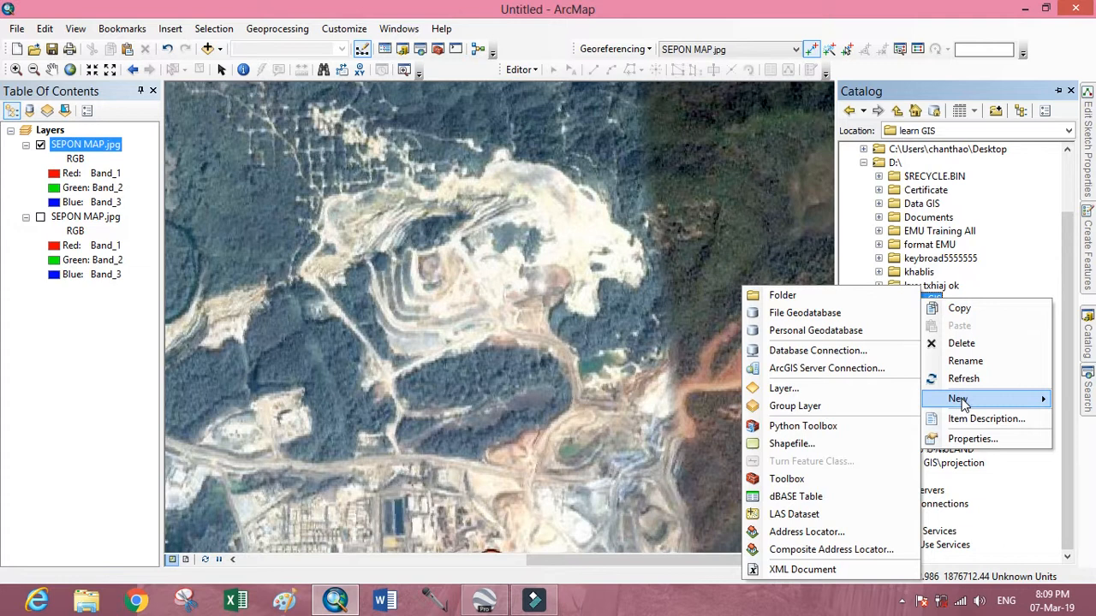
pyautogui.click(808, 448)
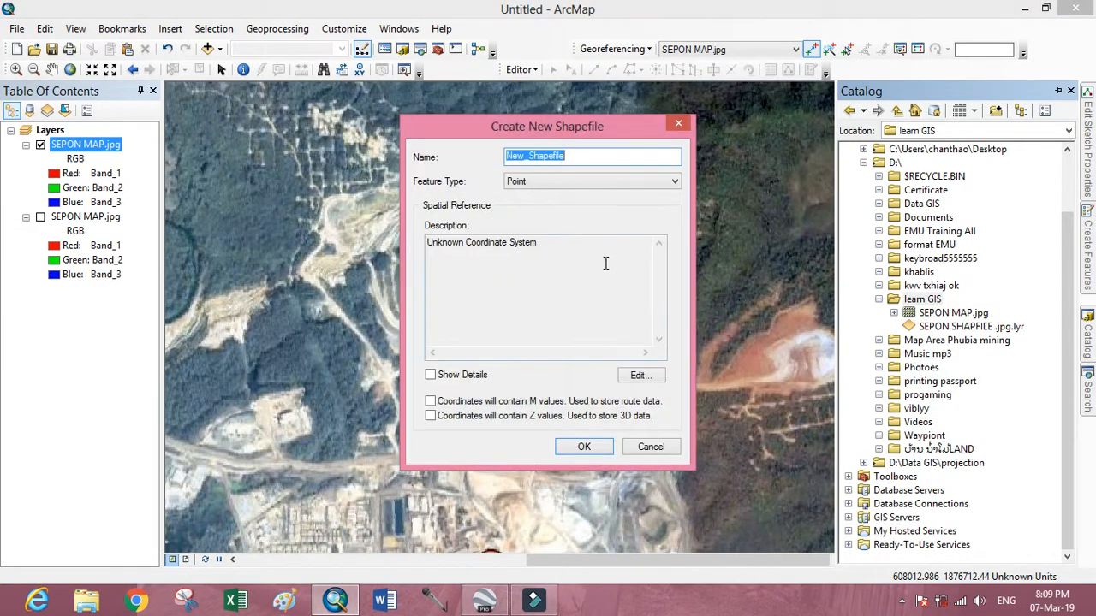
# Set the new shapefile's feature type to Polygon and name it SEPON1.
pyautogui.click(563, 187)
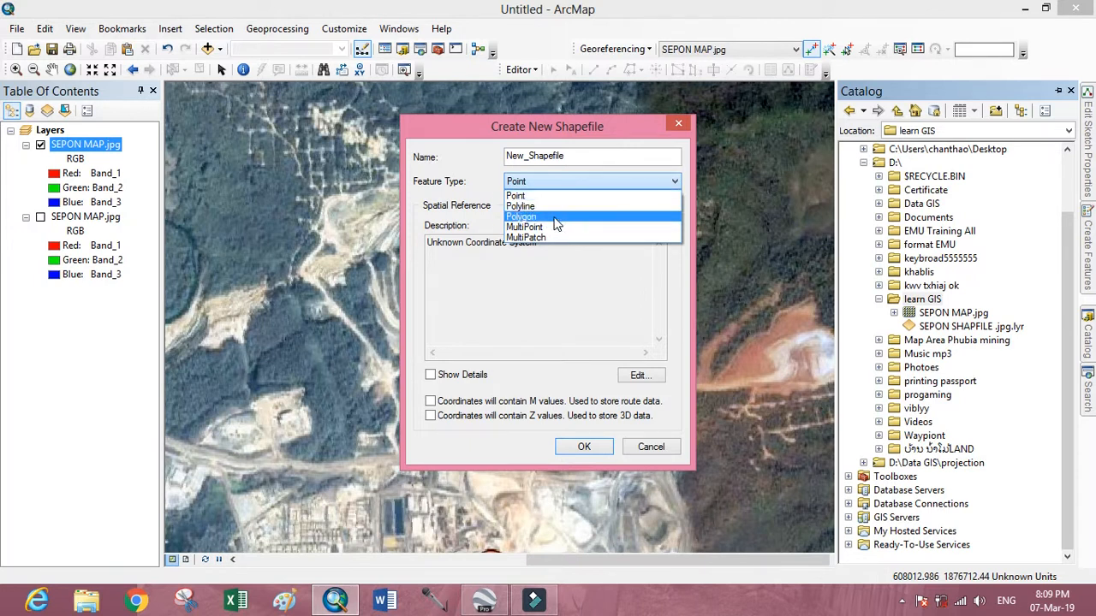
pyautogui.click(556, 220)
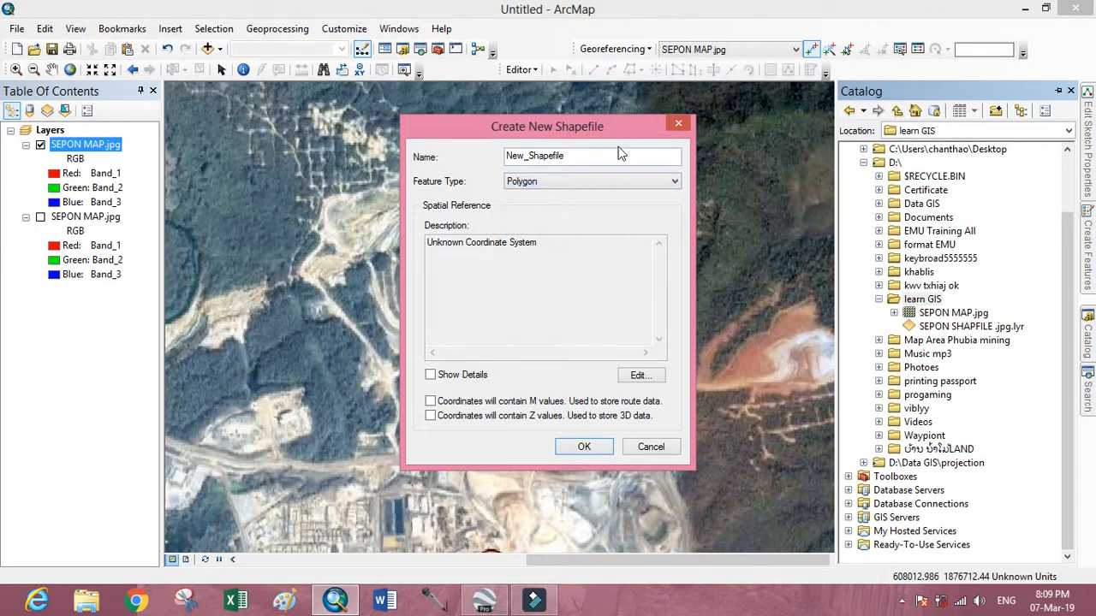
pyautogui.click(565, 155)
pyautogui.doubleClick(545, 155)
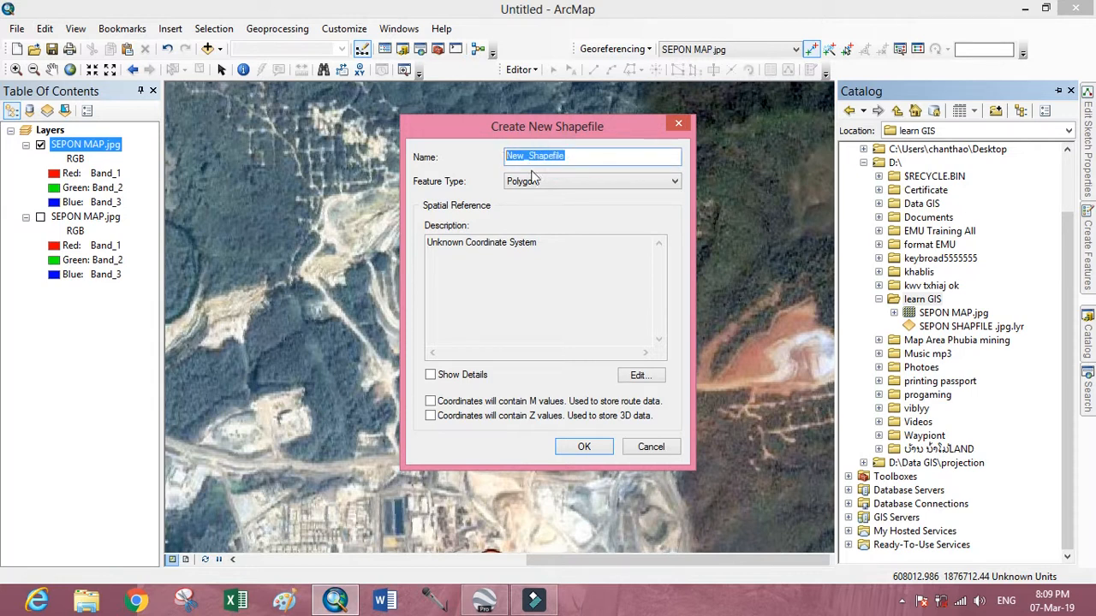
pyautogui.write('SEPON1')
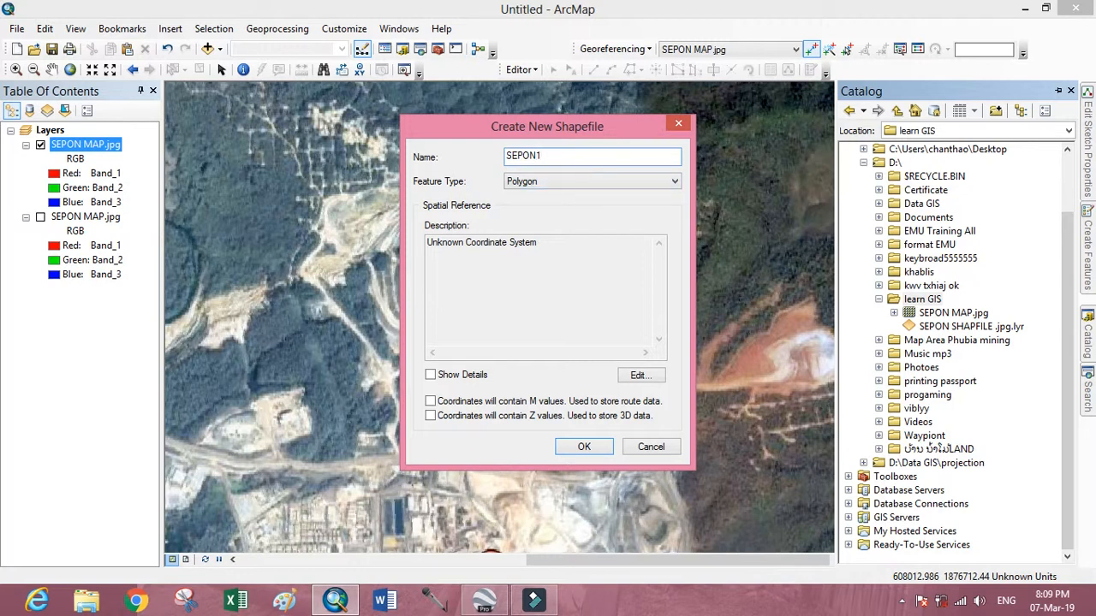
# Assign the projected coordinate system WGS 1984 UTM Zone 48N to the SEPON1 shapefile and create it.
pyautogui.click(639, 380)
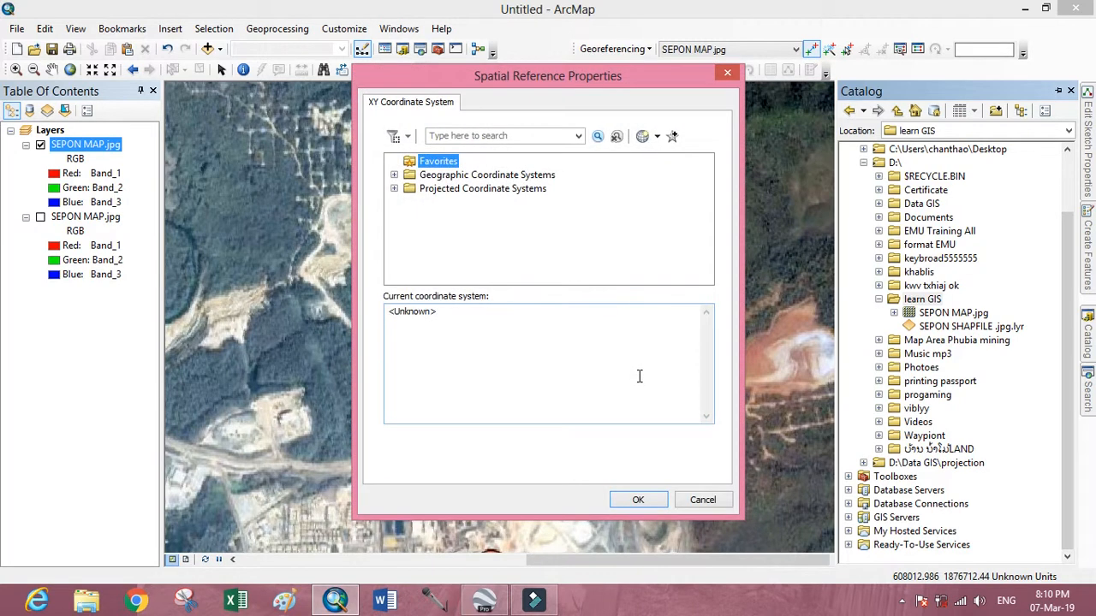
pyautogui.click(394, 189)
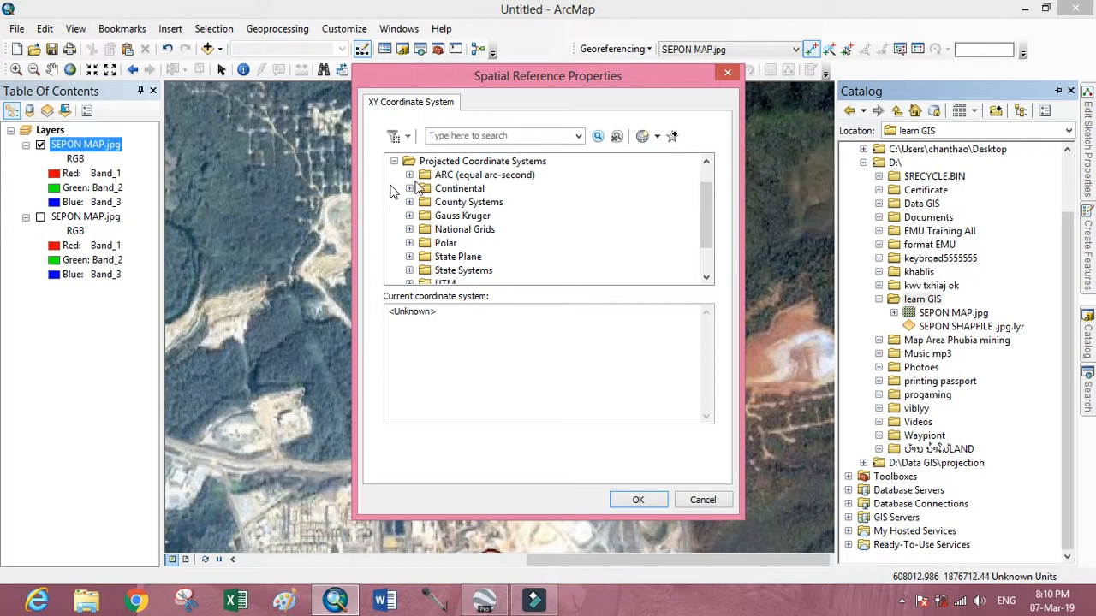
pyautogui.scroll(-1, 454, 252)
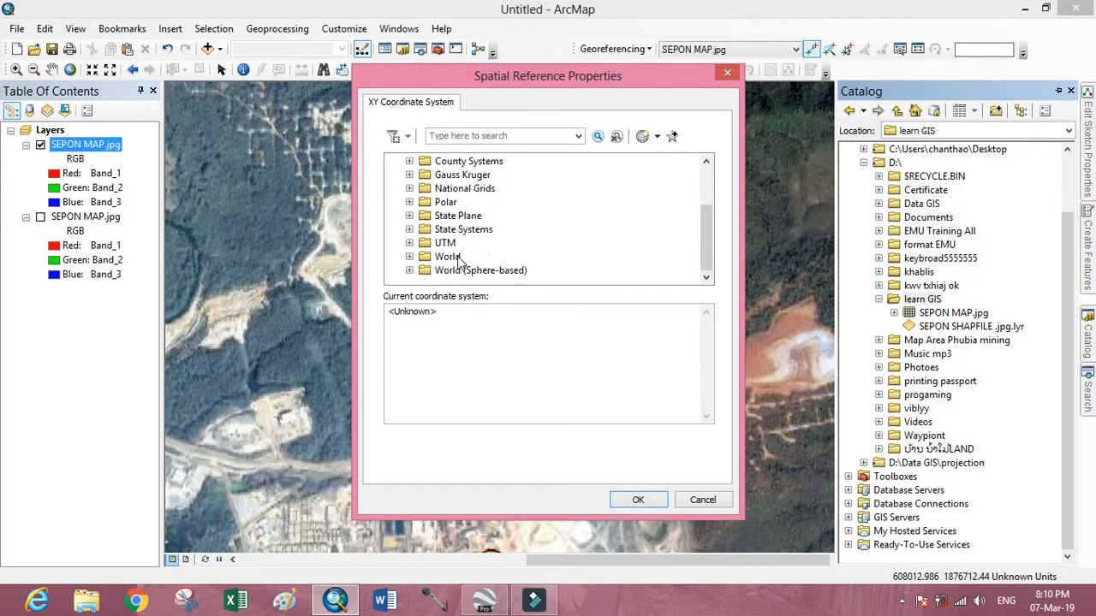
pyautogui.click(409, 244)
pyautogui.scroll(-3, 479, 227)
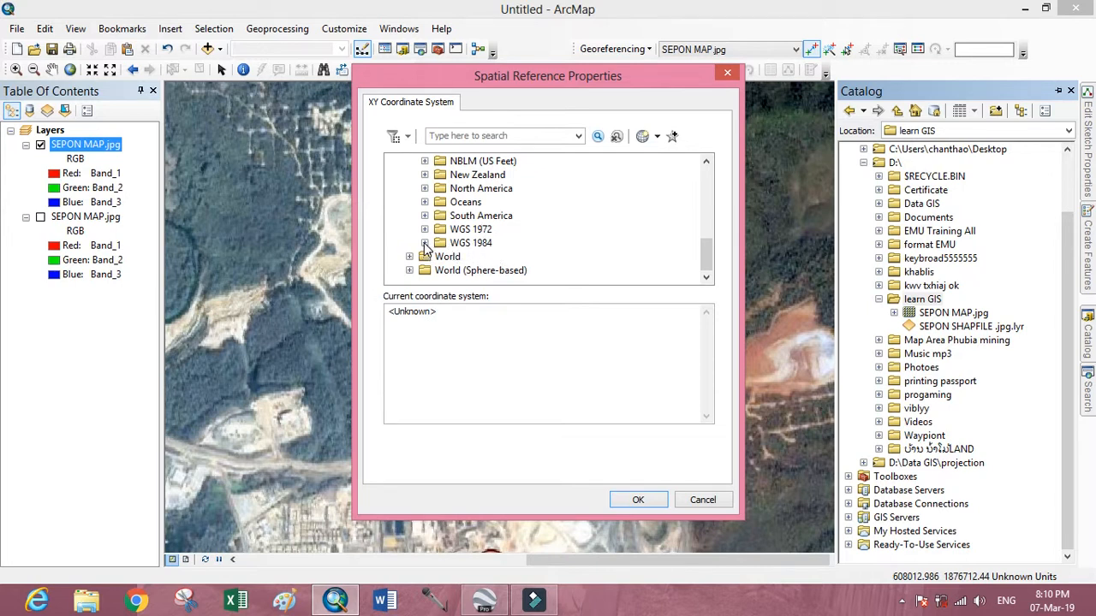
pyautogui.click(425, 244)
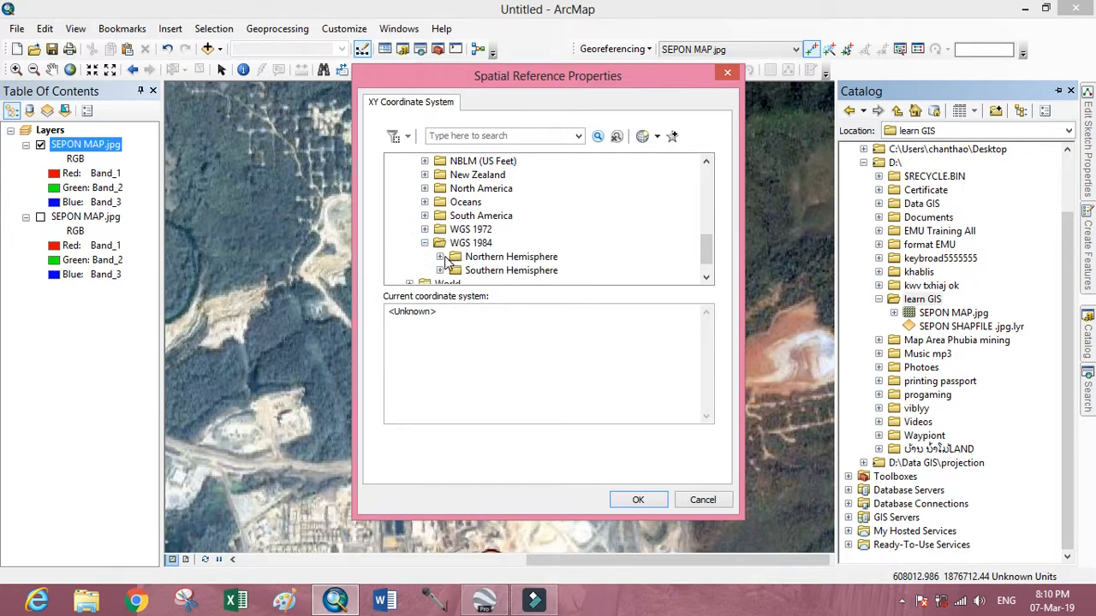
pyautogui.scroll(-1, 446, 261)
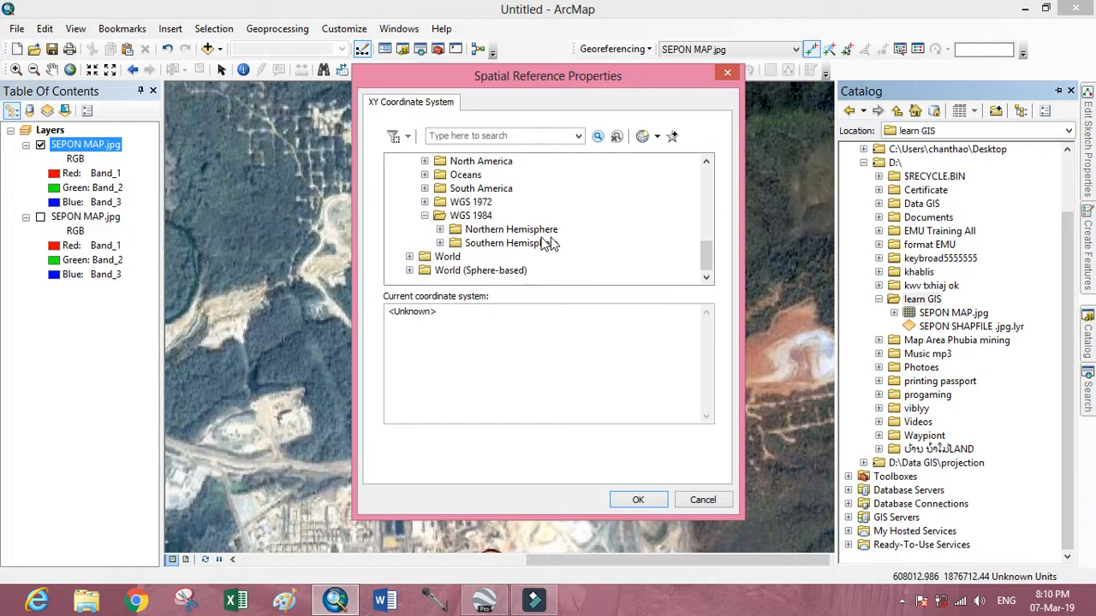
pyautogui.click(439, 229)
pyautogui.click(518, 243)
pyautogui.scroll(-15, 535, 247)
pyautogui.scroll(2, 541, 247)
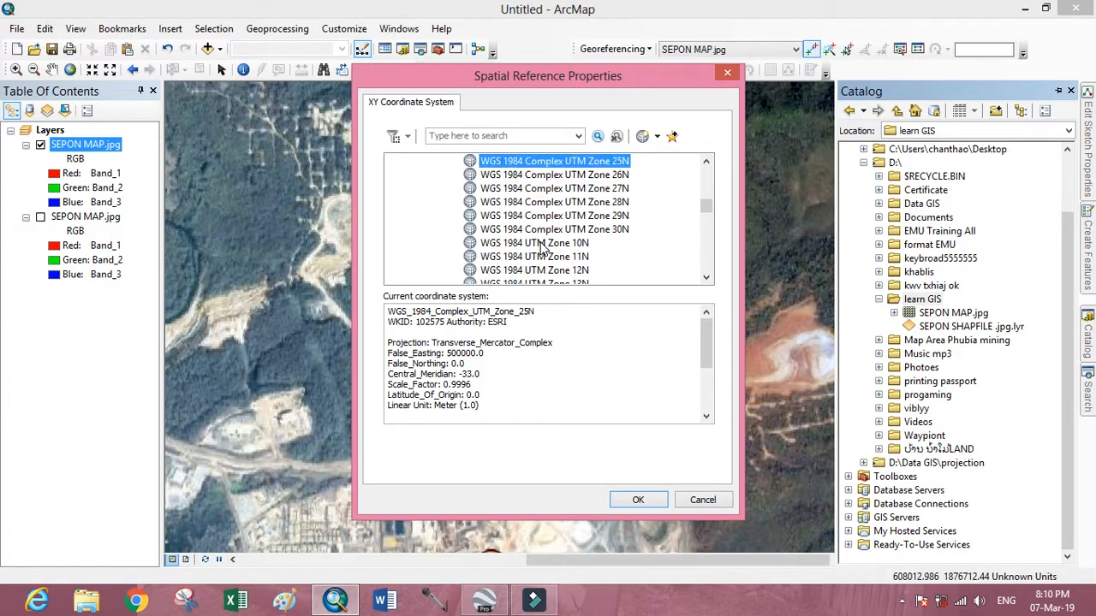
pyautogui.scroll(-14, 541, 247)
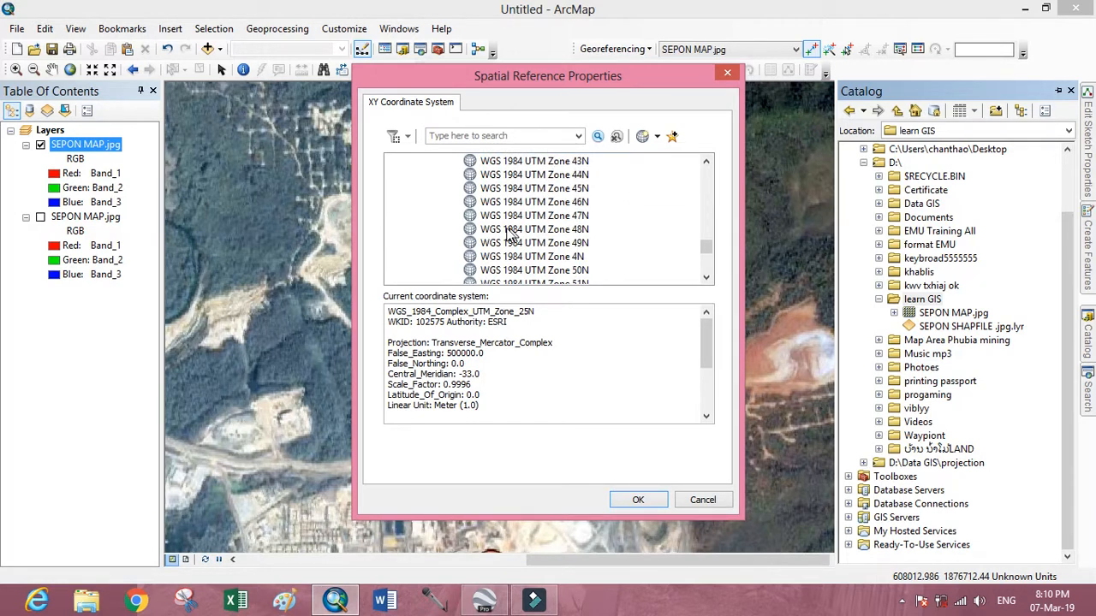
pyautogui.click(494, 231)
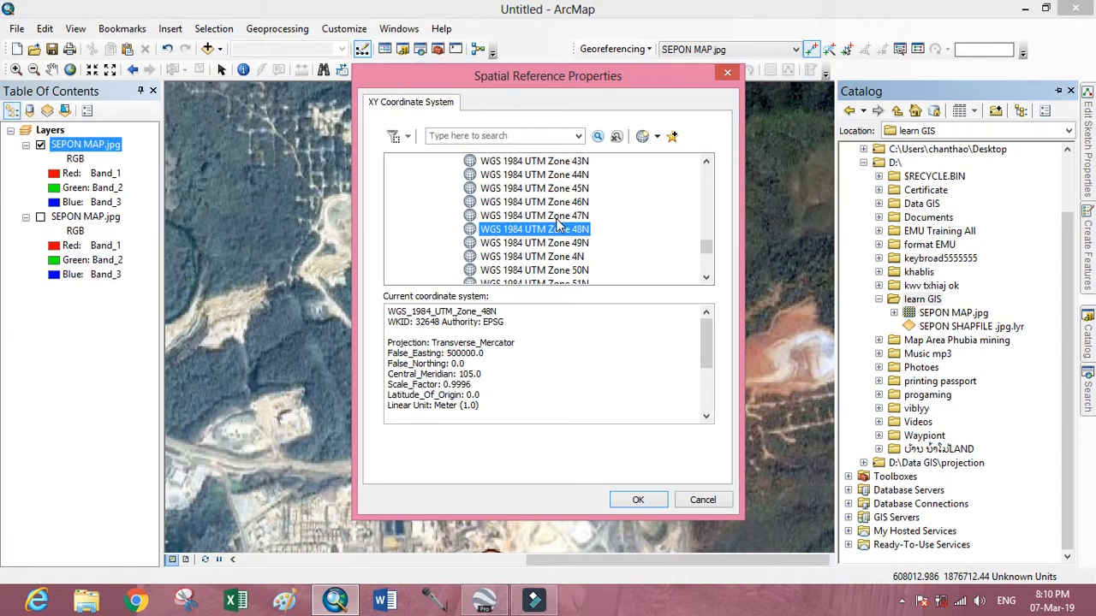
pyautogui.click(660, 501)
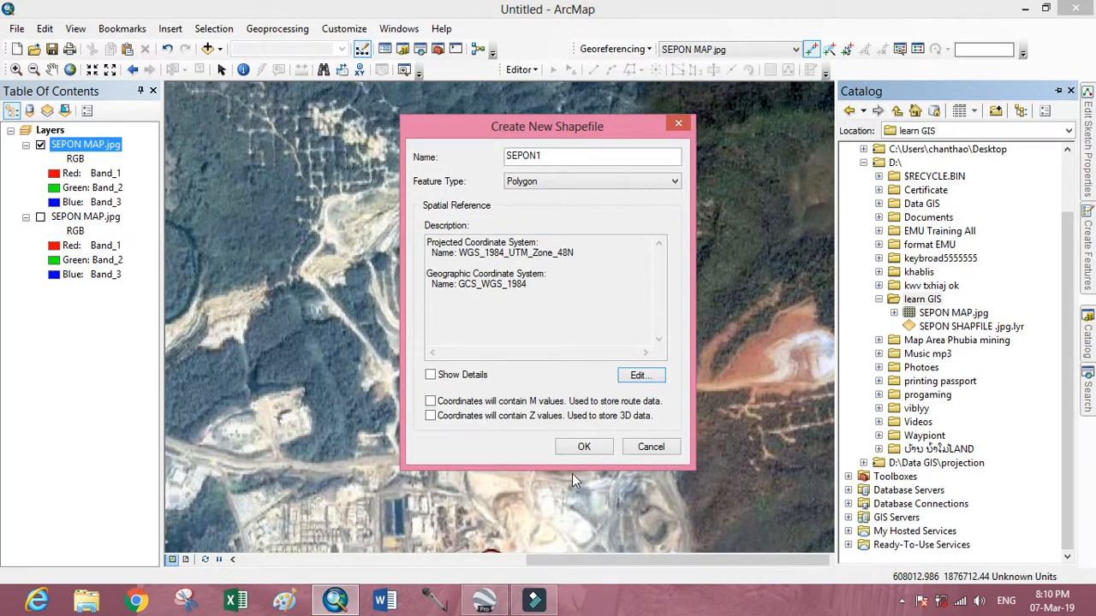
pyautogui.click(586, 447)
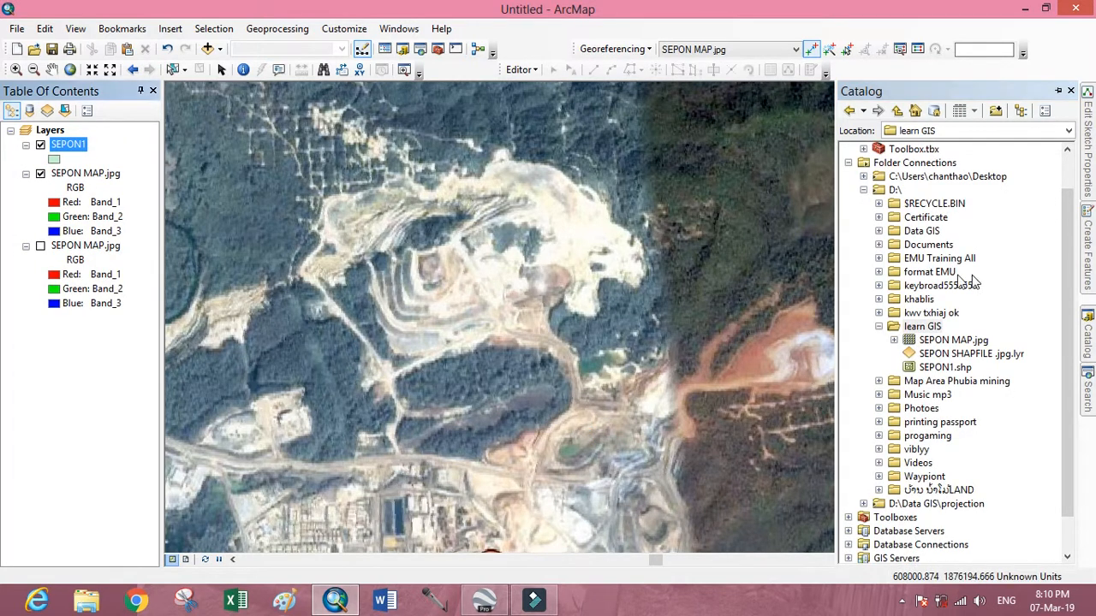
# Start an edit session for the map containing the SEPON1 polygon layer.
pyautogui.click(90, 218)
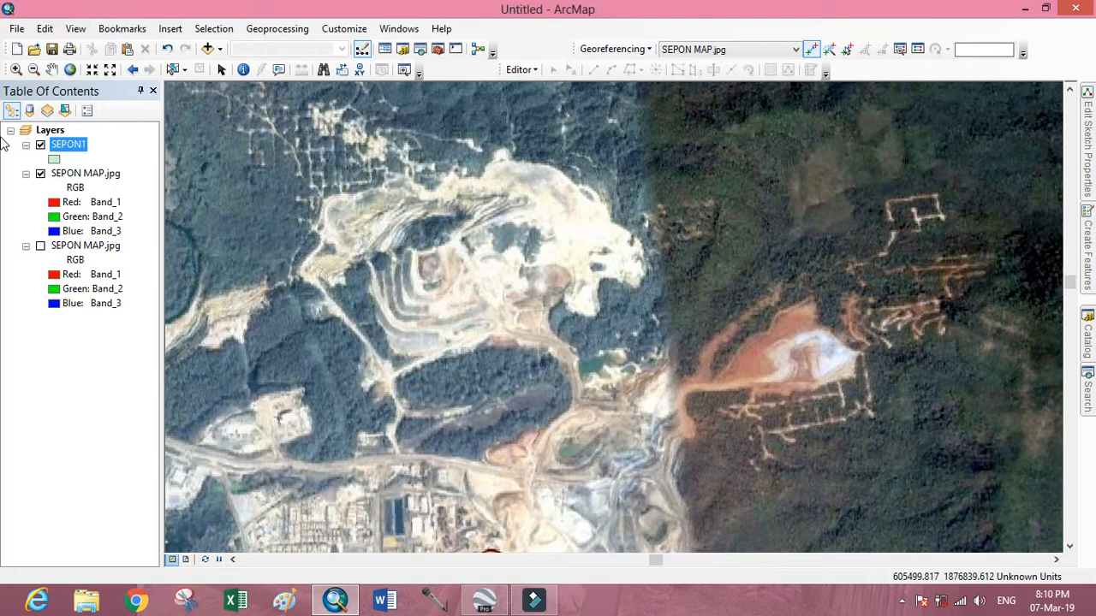
pyautogui.click(536, 68)
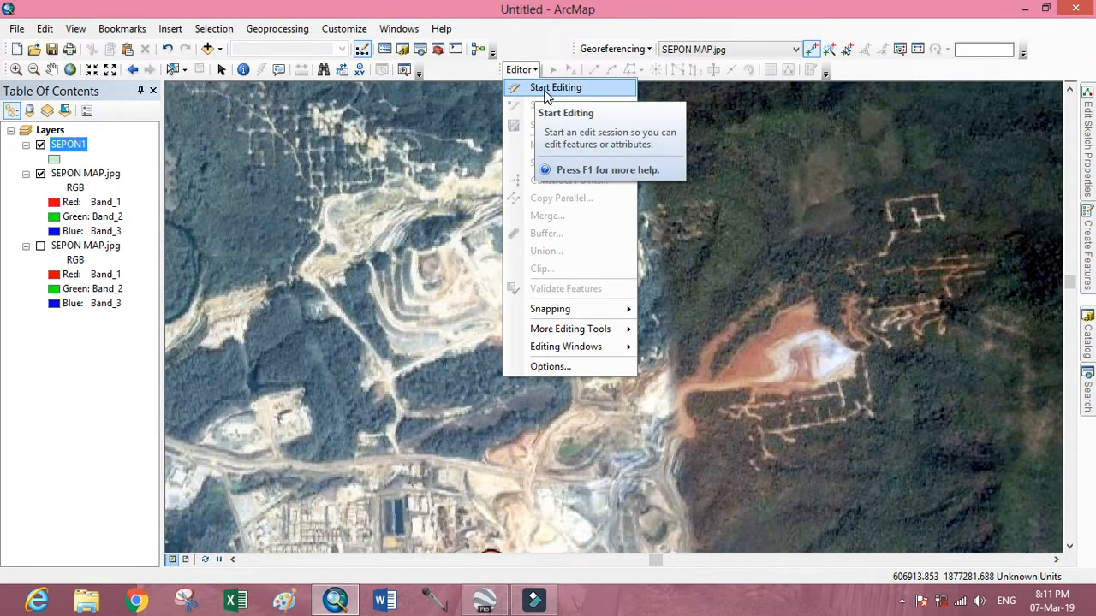
pyautogui.click(549, 89)
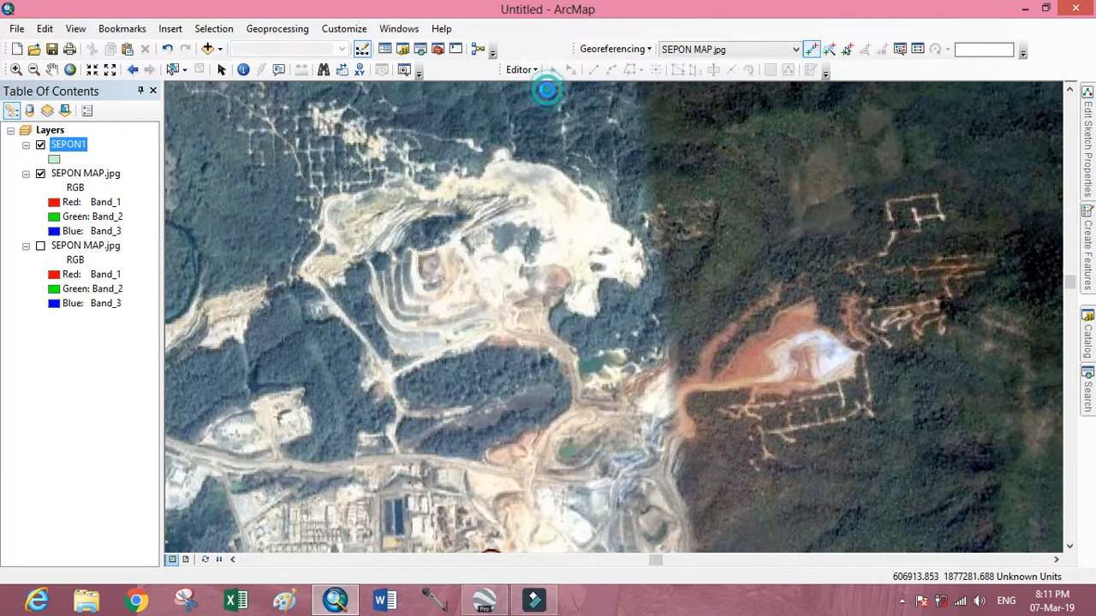
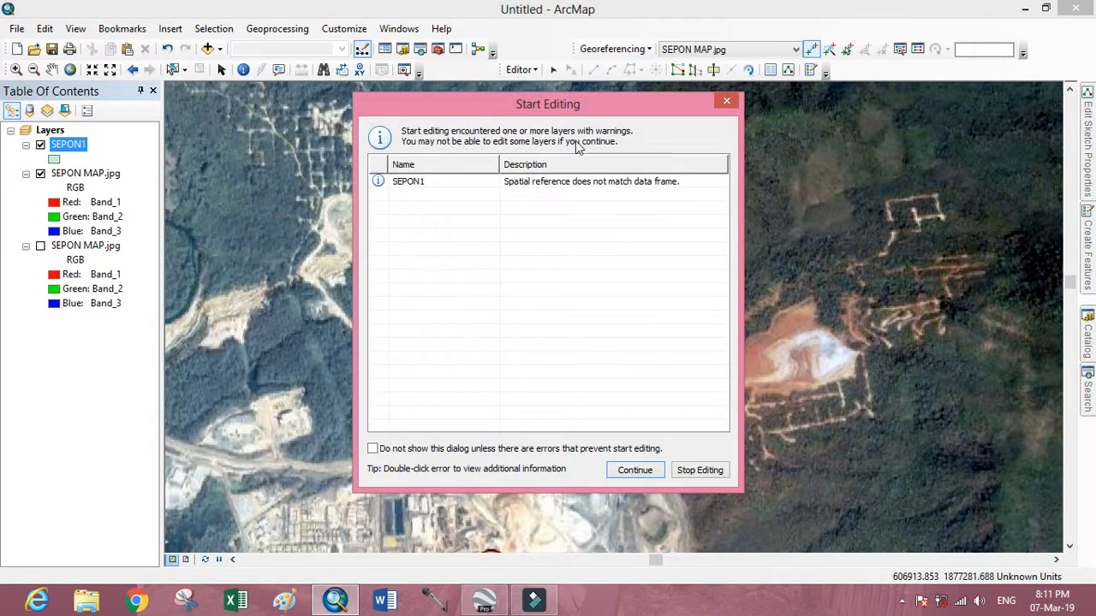
# Continue the edit session past the SEPON1 spatial reference warning and choose the SEPON1 template for creating polygon features.
pyautogui.click(423, 183)
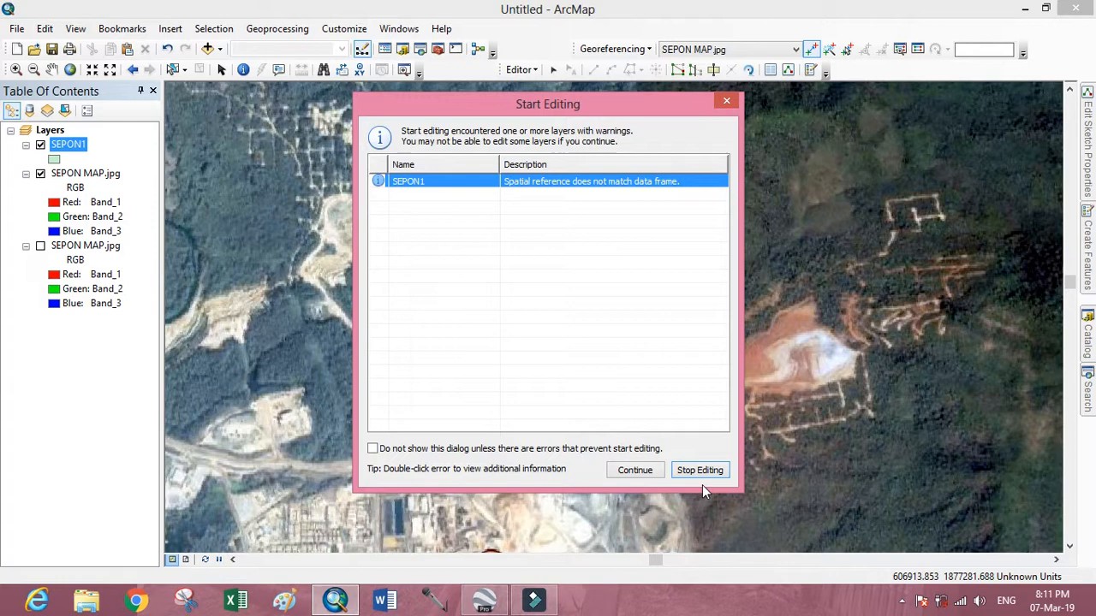
pyautogui.click(635, 471)
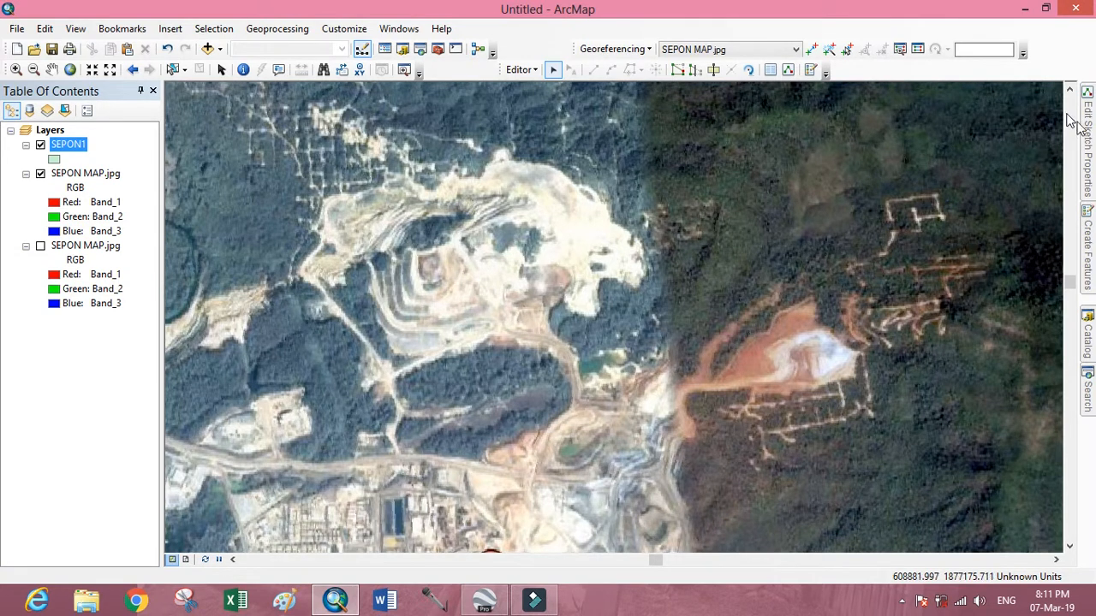
pyautogui.moveTo(1092, 140)
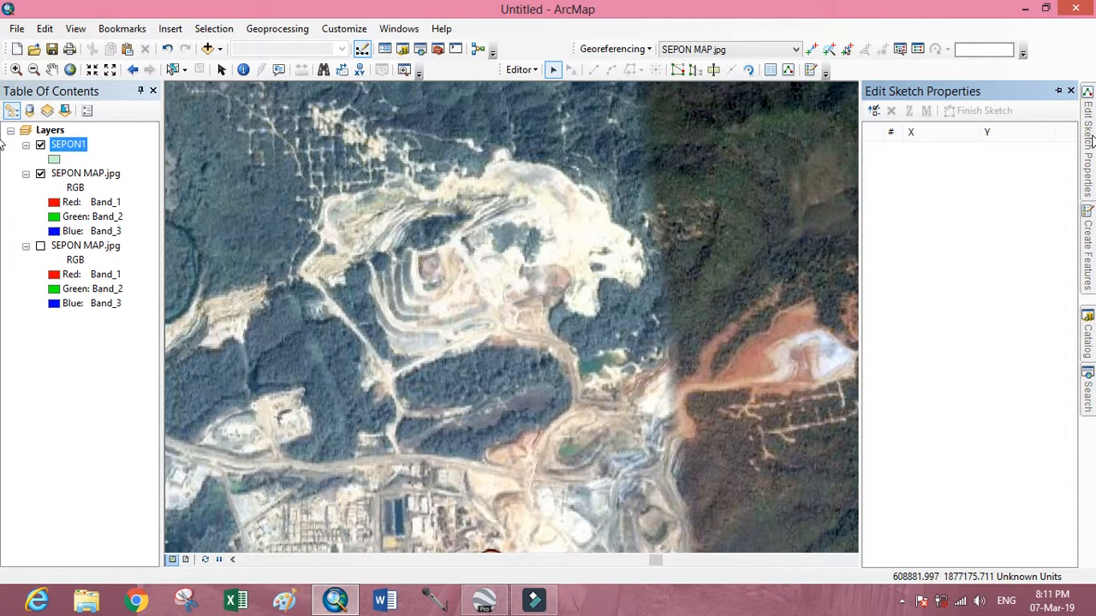
pyautogui.click(1070, 92)
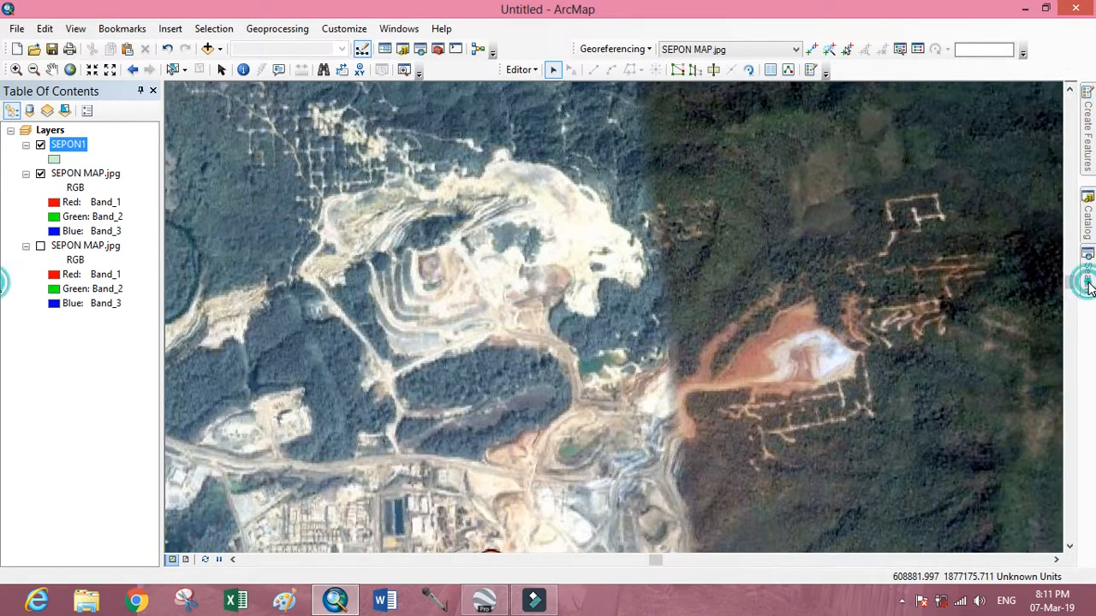
pyautogui.moveTo(1089, 288)
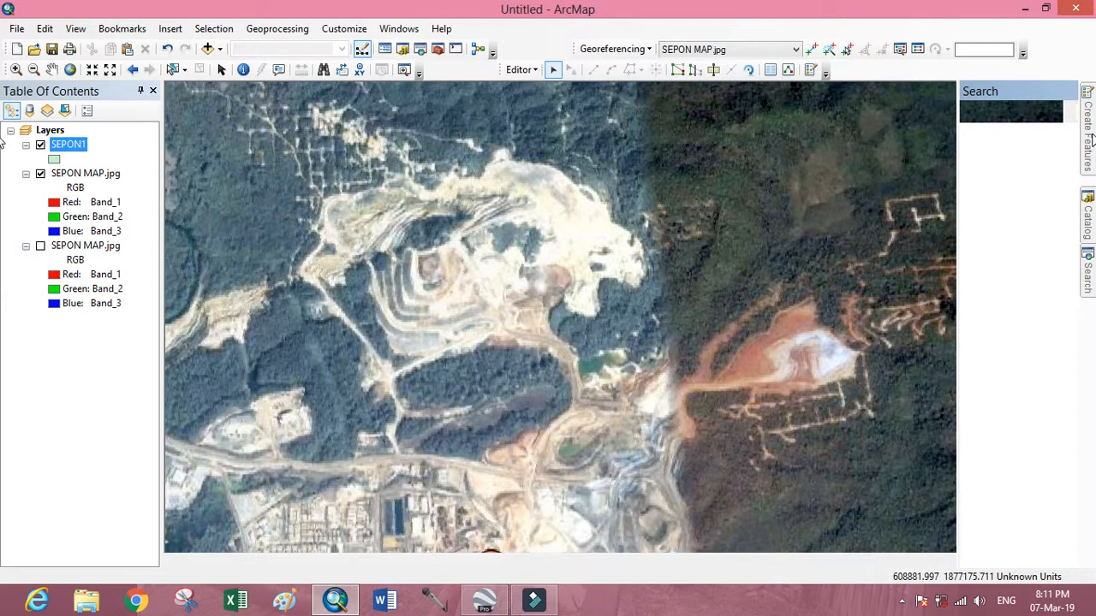
pyautogui.moveTo(1088, 141)
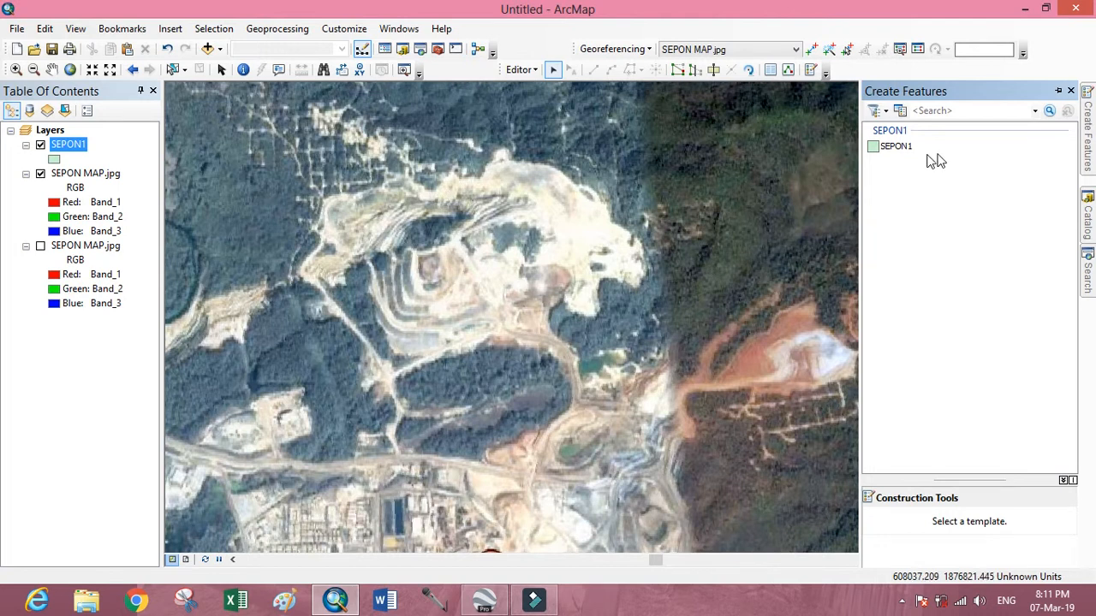
pyautogui.click(894, 146)
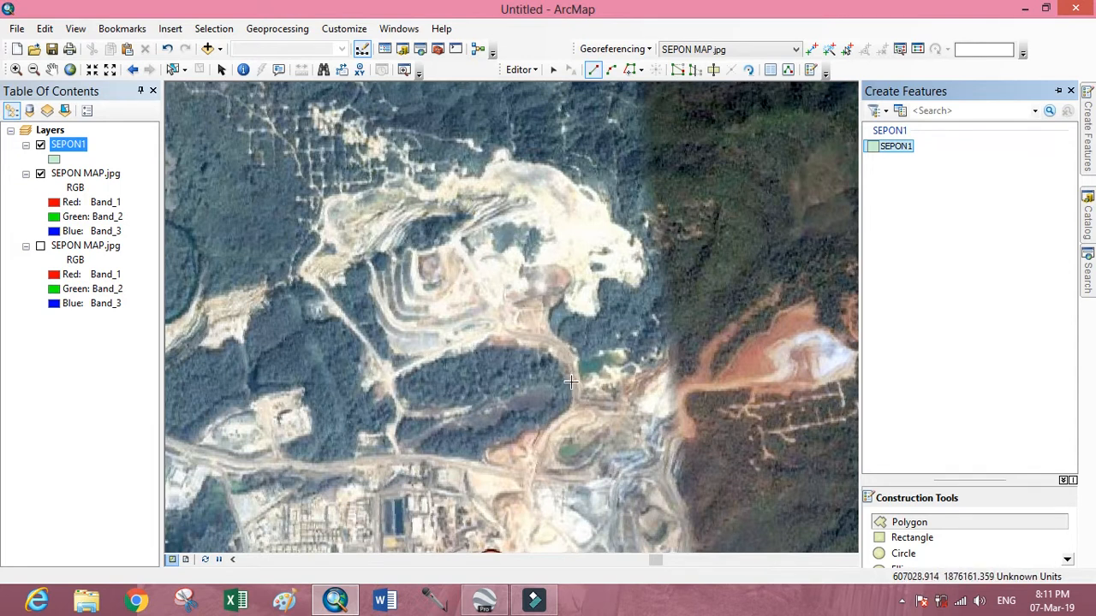
# Digitize an eight-vertex SEPON1 polygon along the roads enclosing the forested block just south of the large open pit.
pyautogui.click(394, 372)
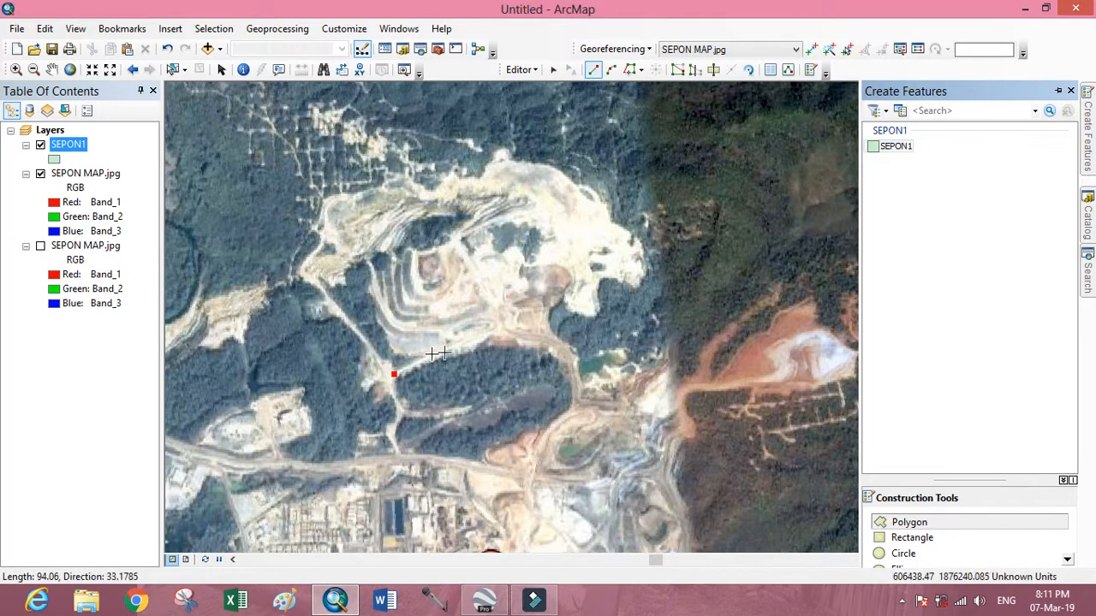
pyautogui.click(484, 338)
pyautogui.click(564, 347)
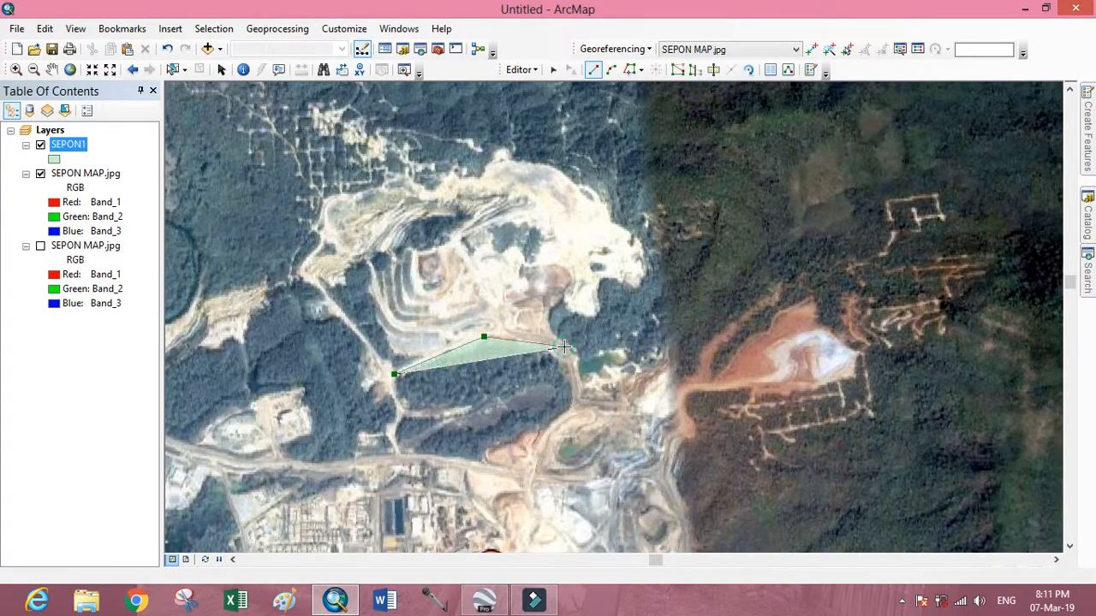
pyautogui.click(574, 383)
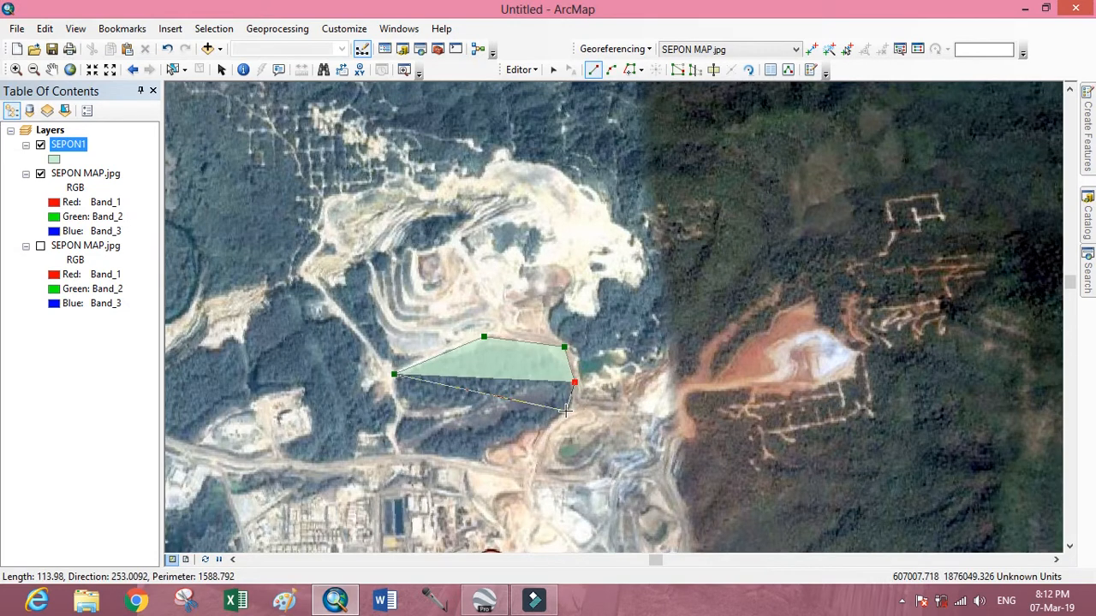
pyautogui.click(569, 412)
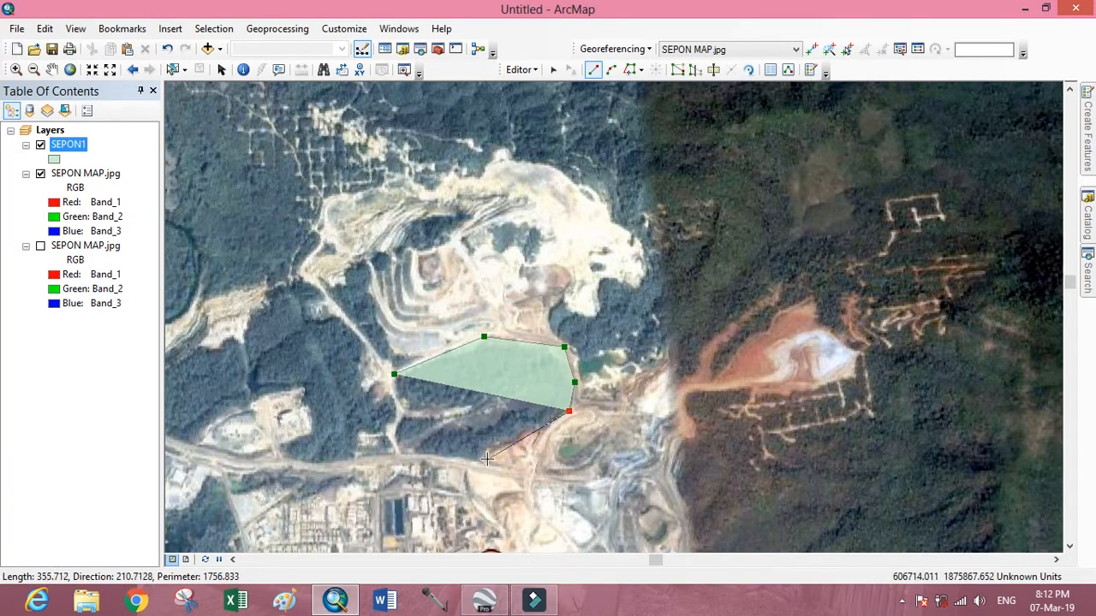
pyautogui.click(487, 460)
pyautogui.click(433, 460)
pyautogui.click(396, 458)
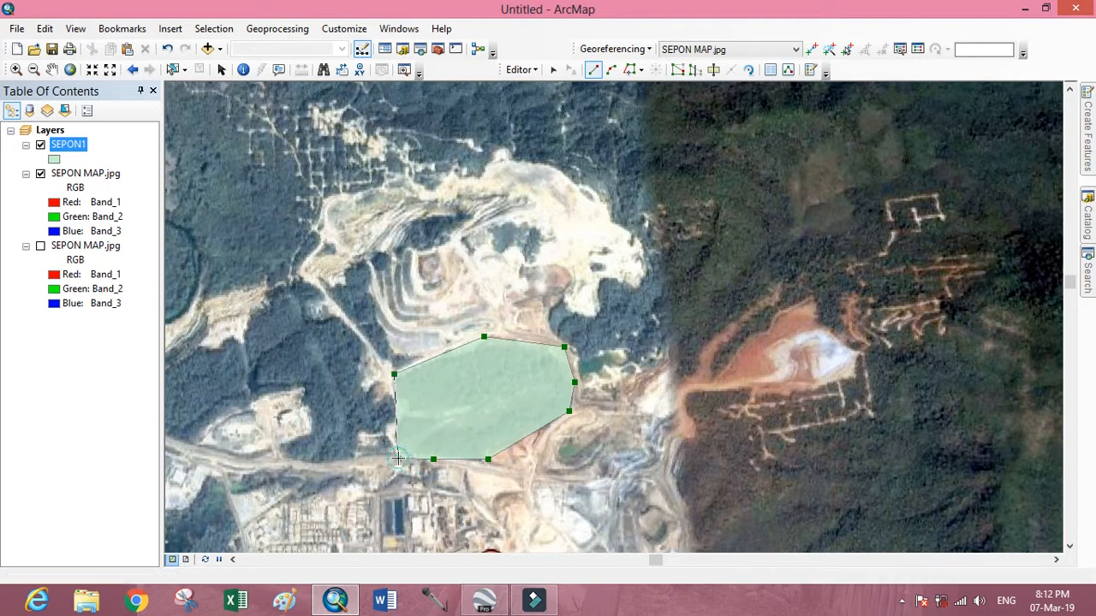
pyautogui.doubleClick(397, 458)
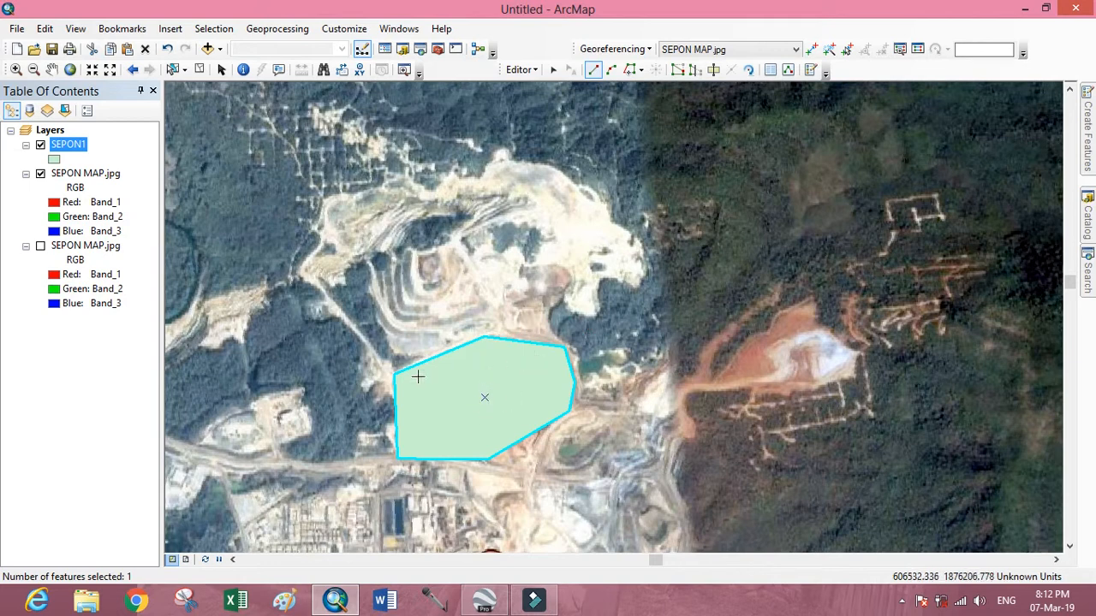
# Change the SEPON1 layer symbol to no fill color with a thicker Solar Yellow outline.
pyautogui.click(55, 160)
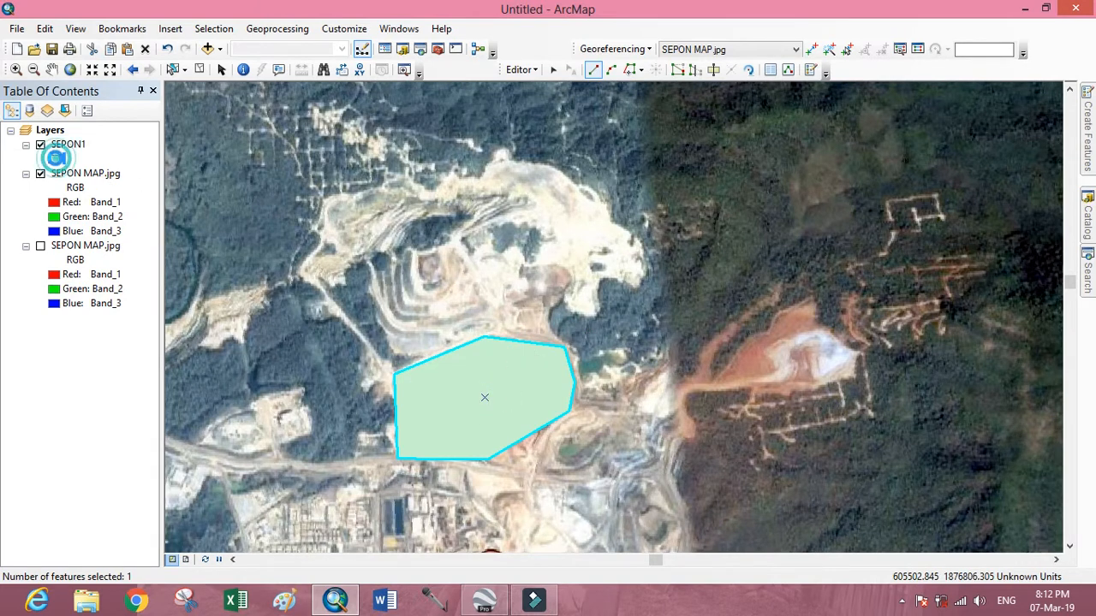
pyautogui.click(718, 240)
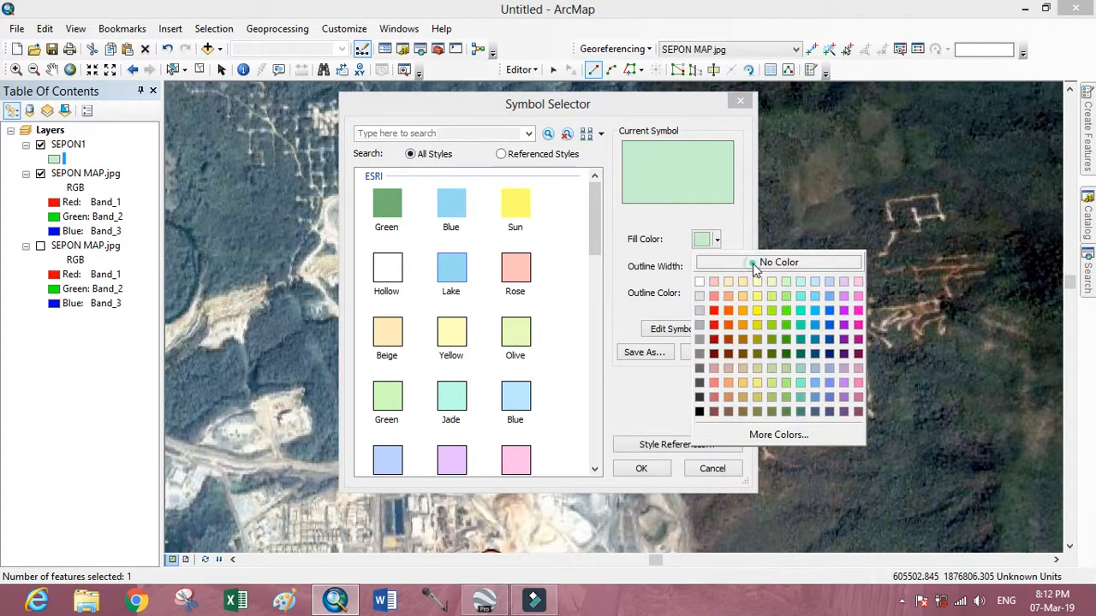
pyautogui.click(756, 266)
pyautogui.click(706, 296)
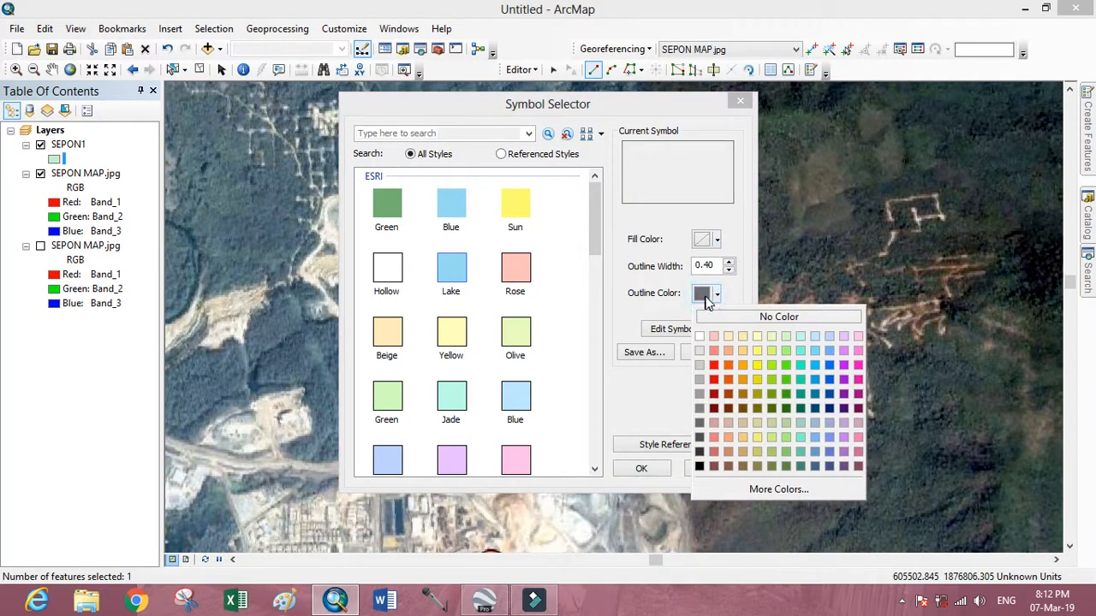
pyautogui.click(758, 365)
pyautogui.click(728, 262)
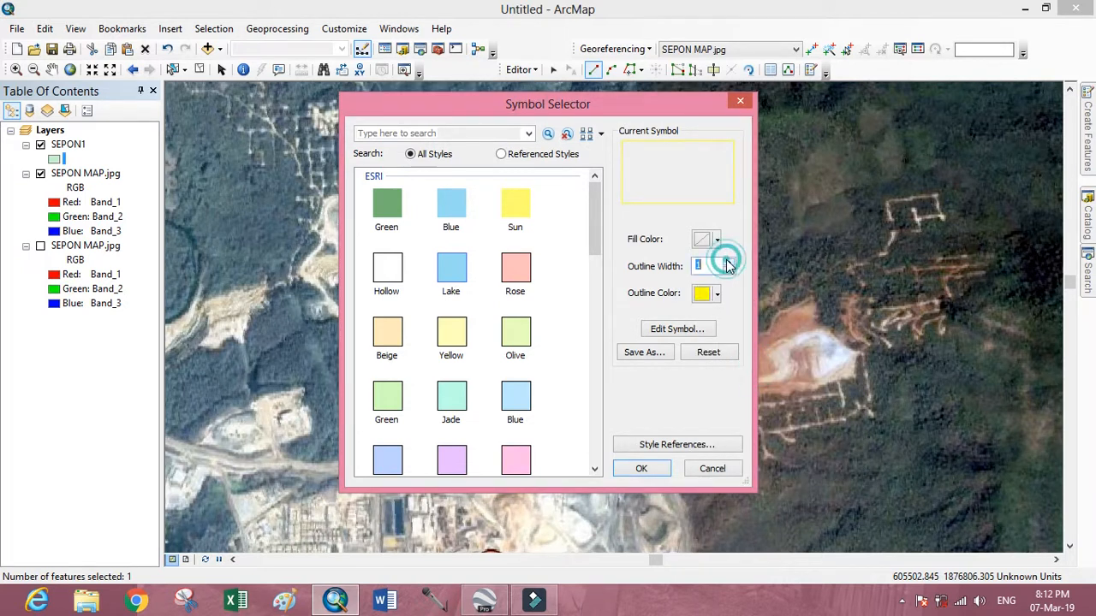
pyautogui.click(728, 262)
pyautogui.click(641, 469)
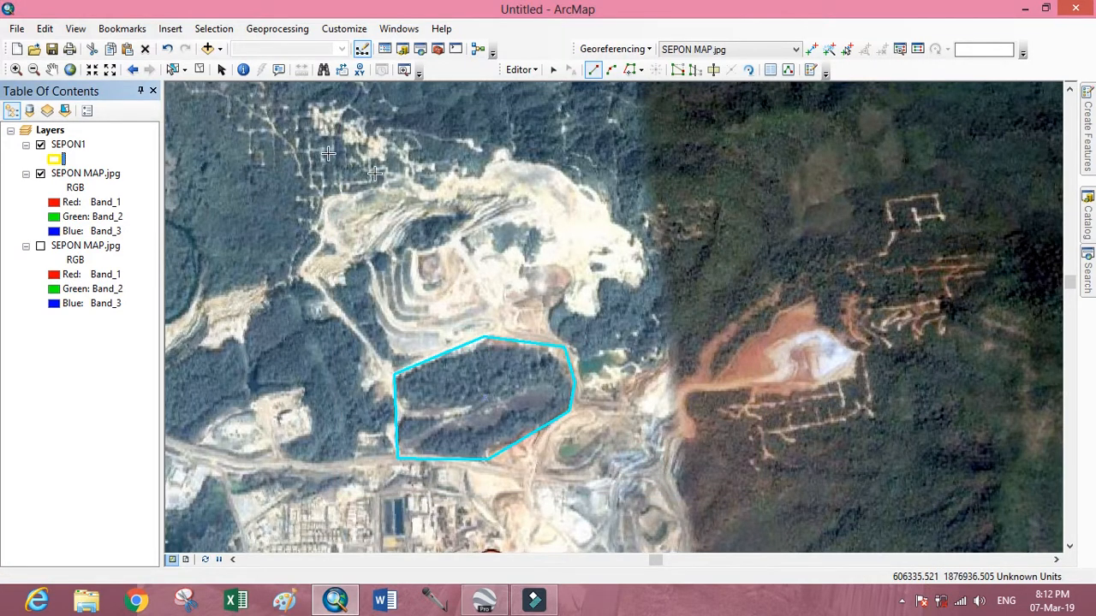
# Clear the selection of the digitized polygon.
pyautogui.click(172, 69)
pyautogui.click(523, 271)
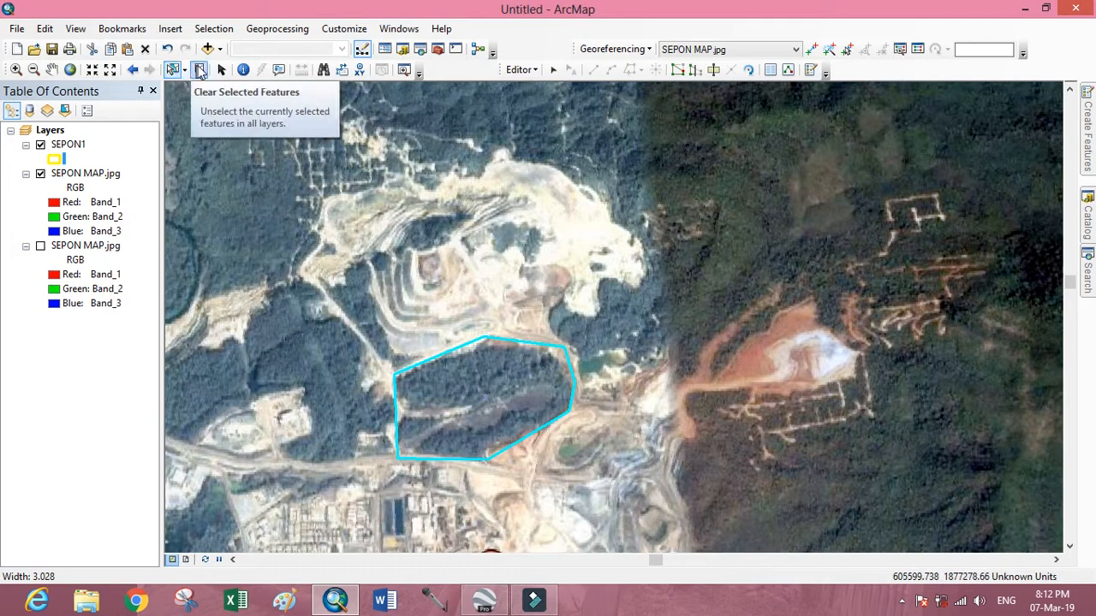
pyautogui.click(199, 70)
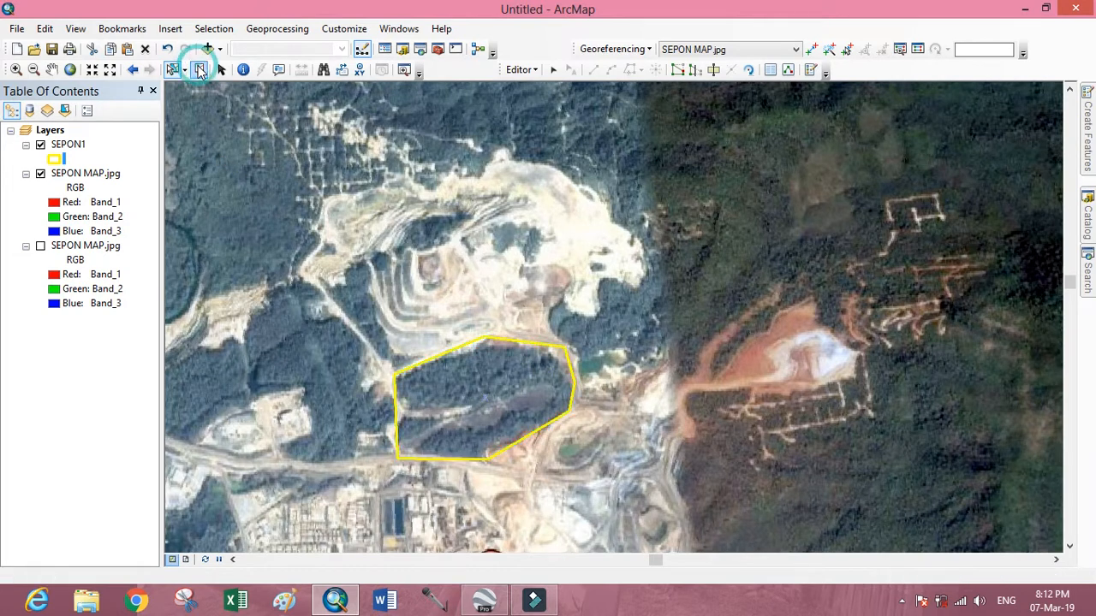
pyautogui.click(528, 367)
pyautogui.click(550, 304)
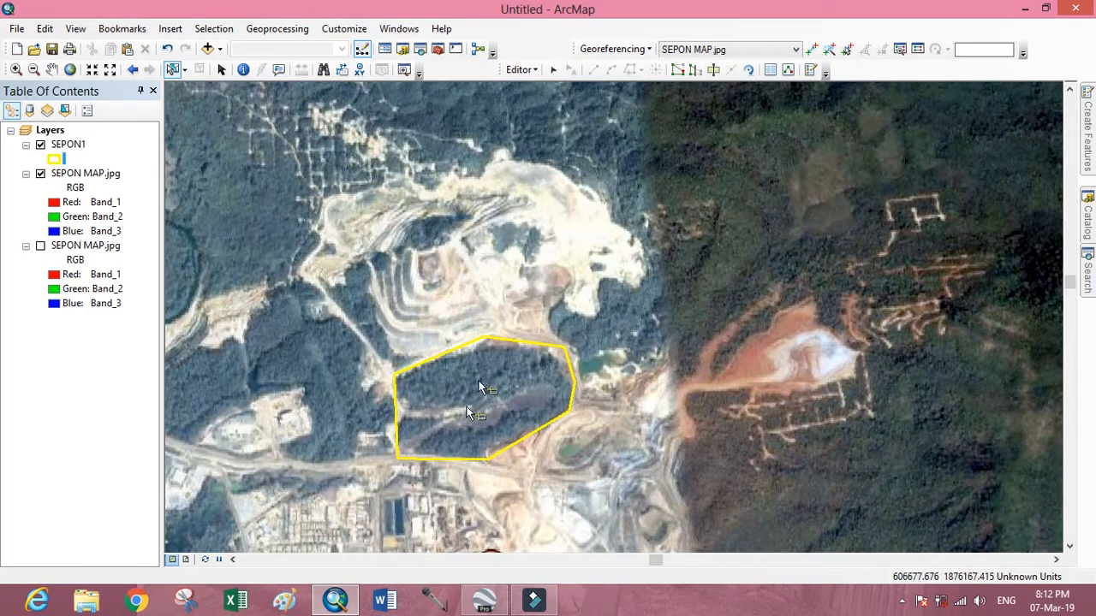
# Stop editing the SEPON1 layer and save the edits.
pyautogui.click(534, 76)
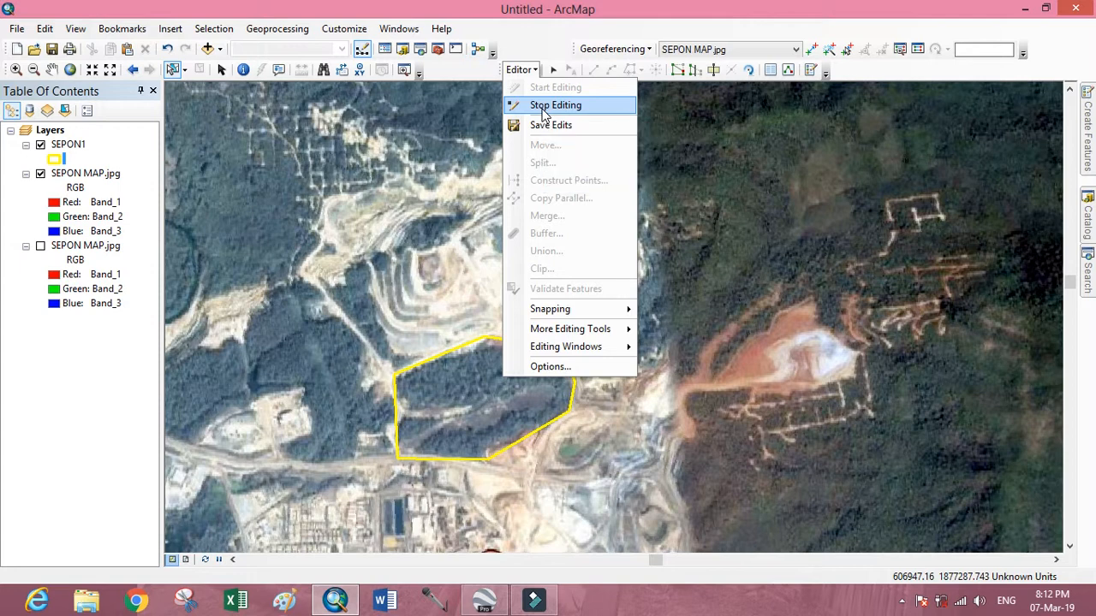
pyautogui.click(542, 107)
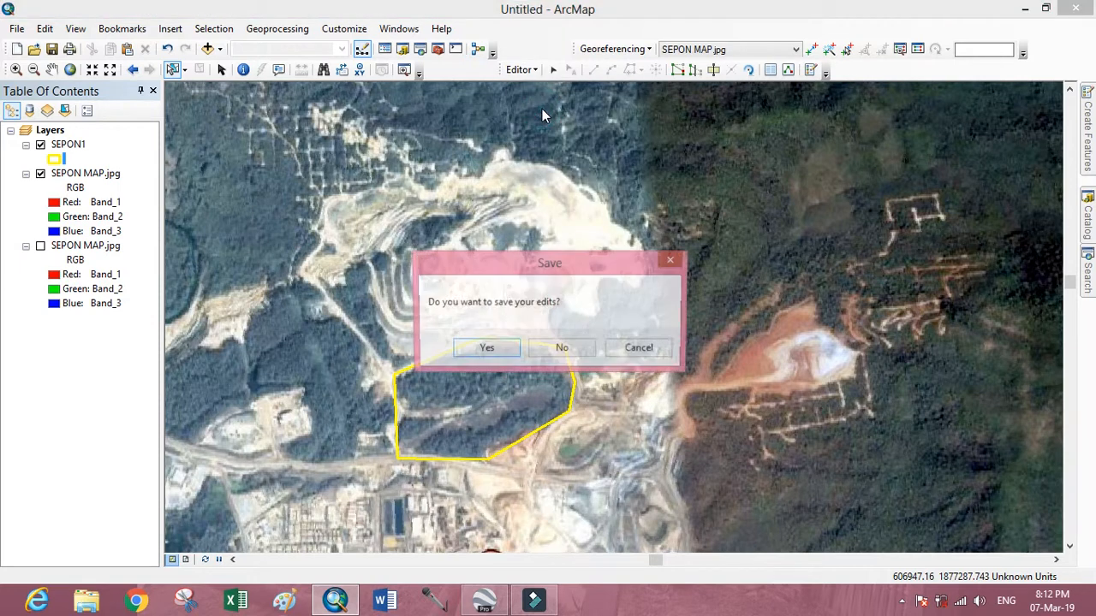
pyautogui.click(481, 351)
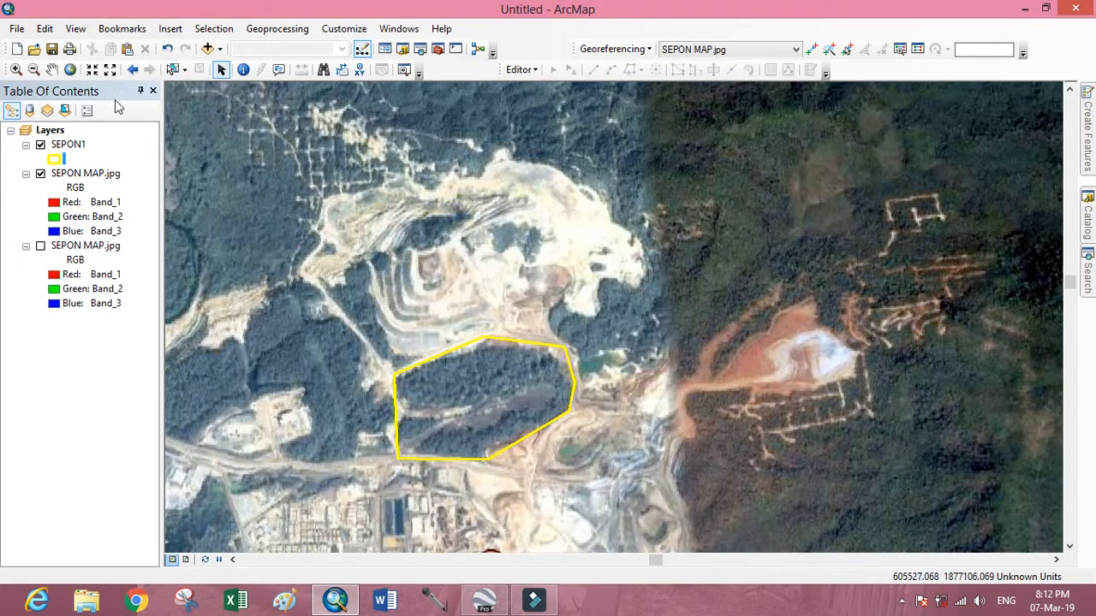
# Add a field named AREA of type Float to the SEPON1 attribute table.
pyautogui.rightClick(64, 147)
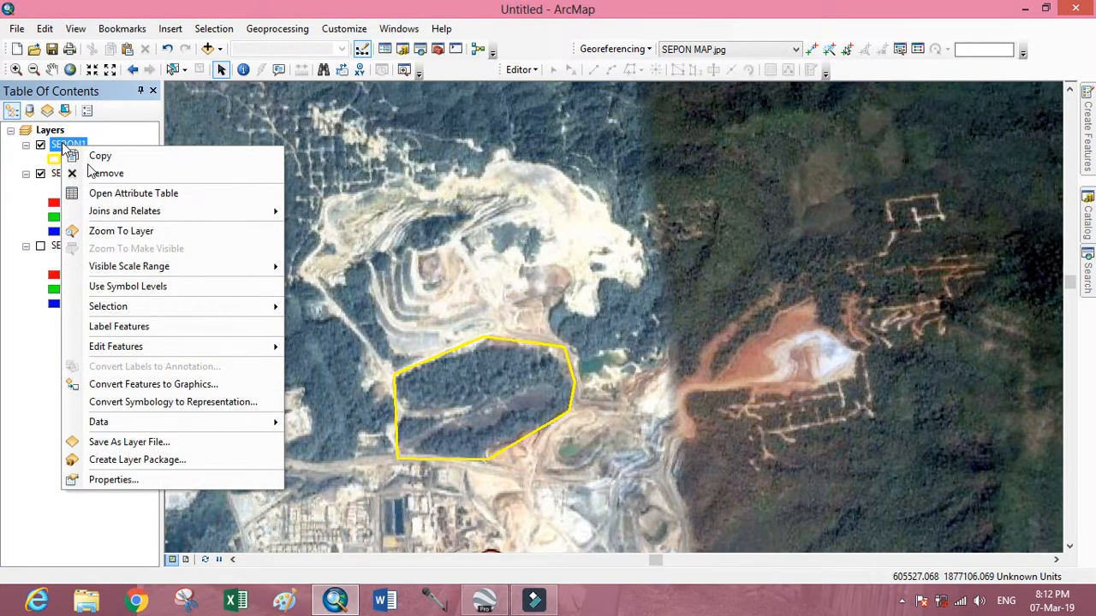
pyautogui.click(175, 196)
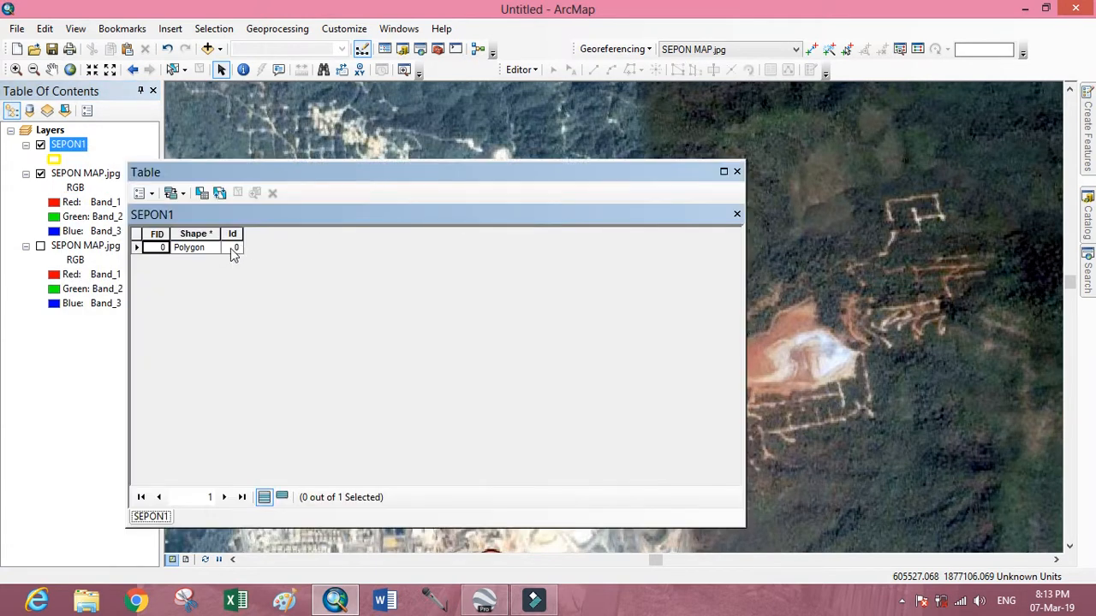
pyautogui.click(151, 195)
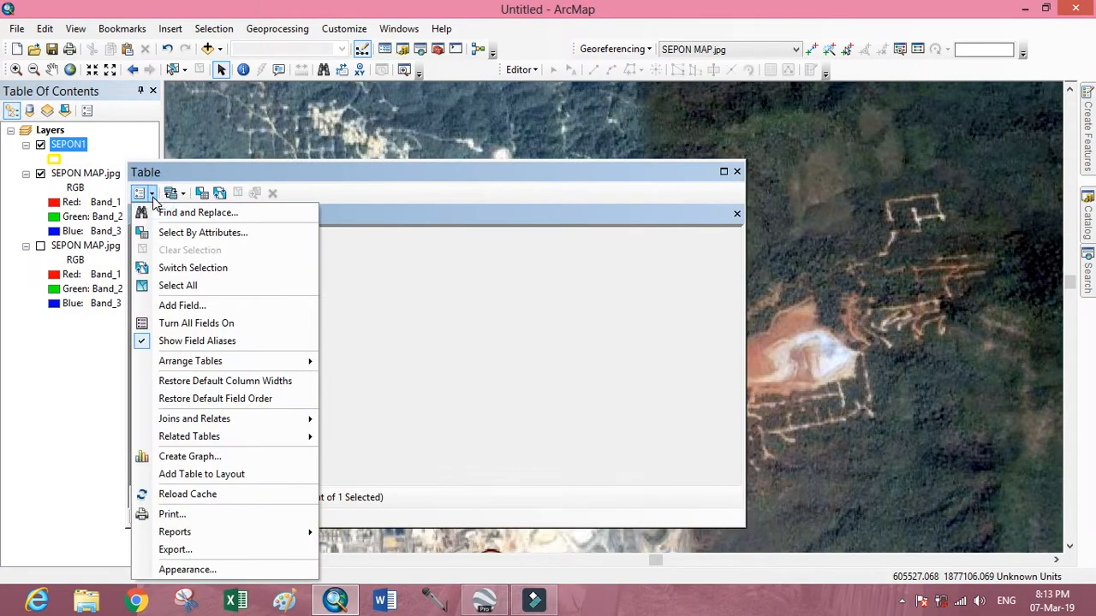
pyautogui.click(212, 307)
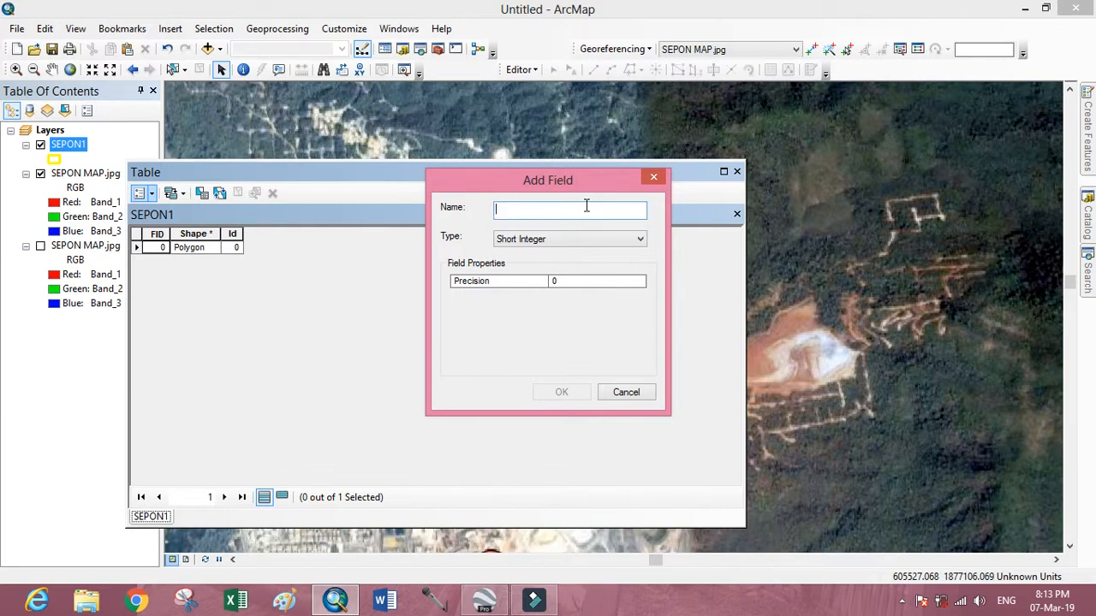
pyautogui.write('a')
pyautogui.press('BackSpace')
pyautogui.write('A')
pyautogui.click(642, 242)
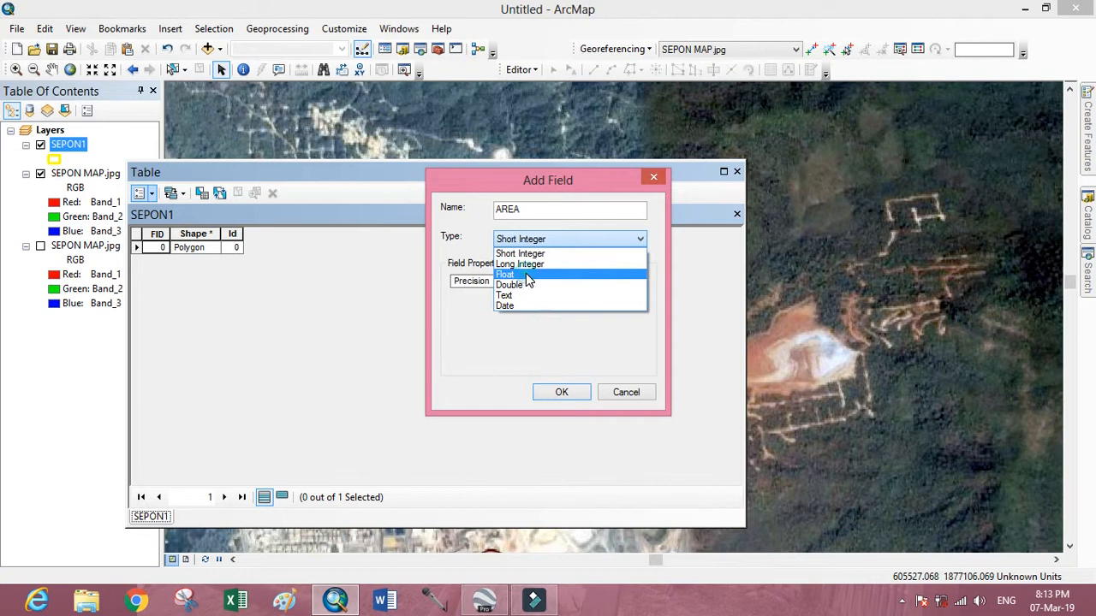
pyautogui.click(528, 275)
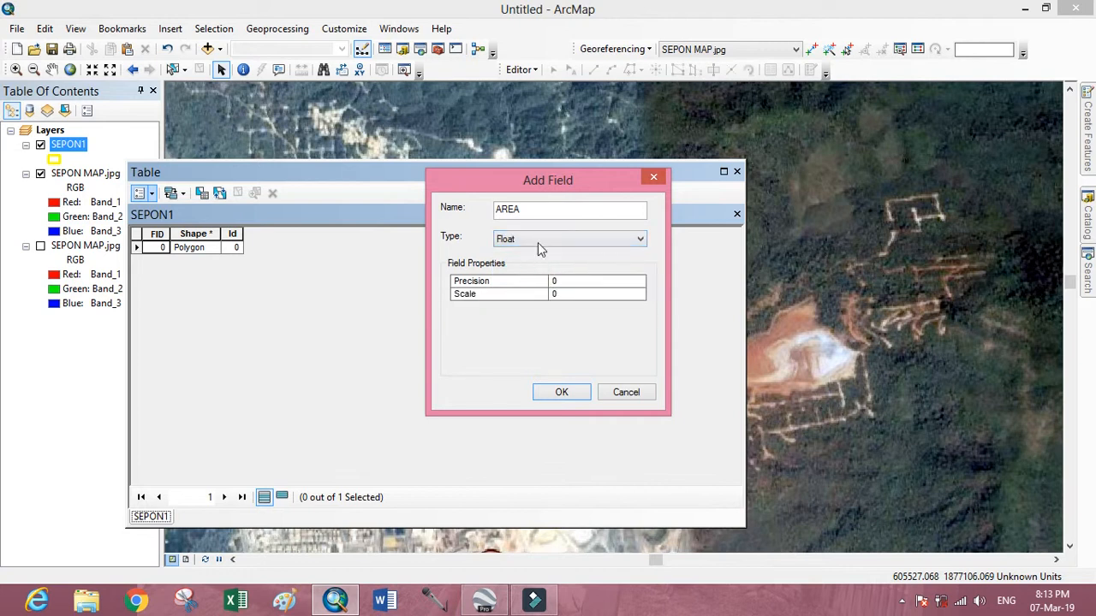
pyautogui.click(562, 393)
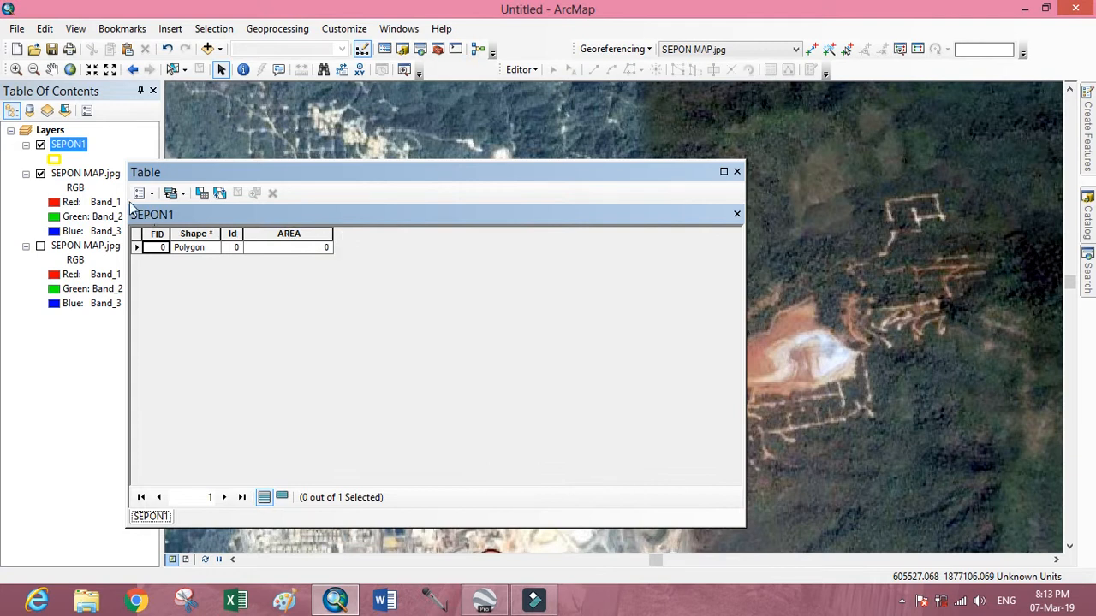
# Add a field named NAME of type Text with length 50 to the SEPON1 attribute table and close the table.
pyautogui.click(151, 194)
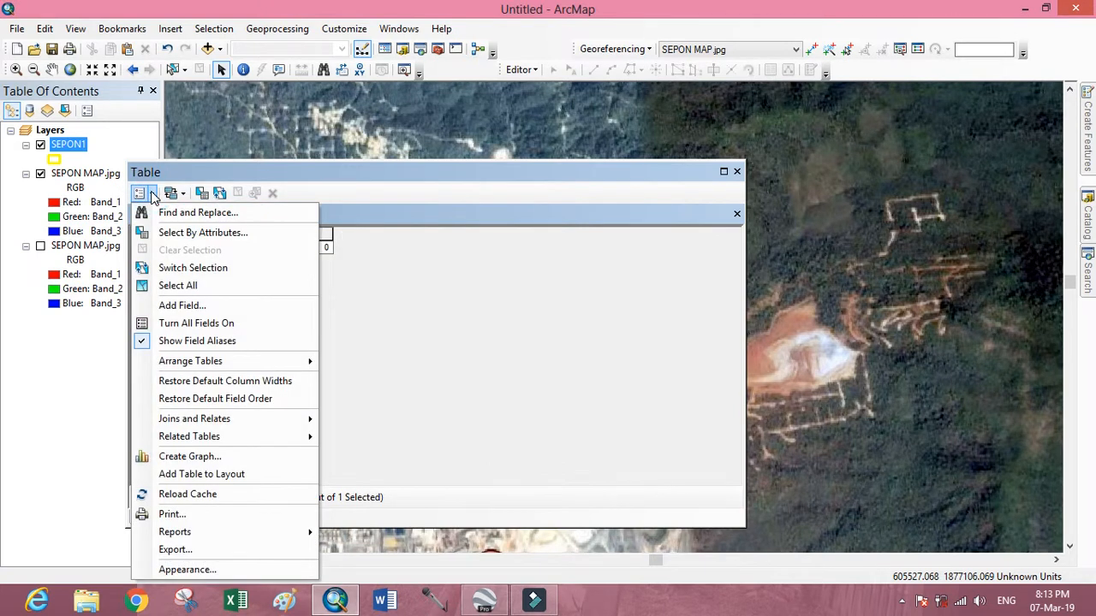
pyautogui.click(231, 305)
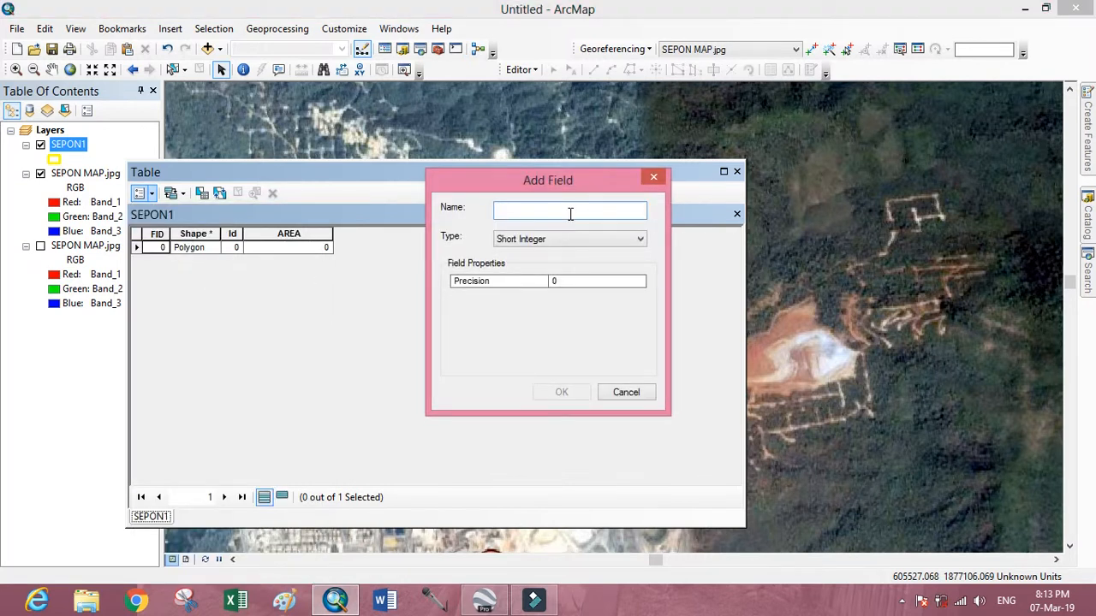
pyautogui.write('NAME')
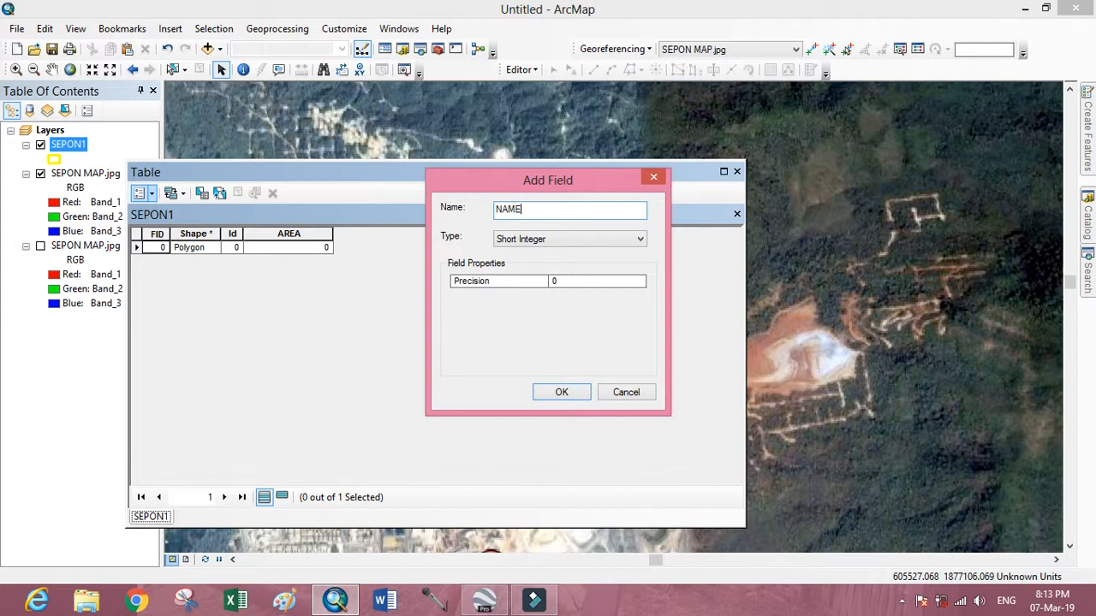
pyautogui.click(641, 242)
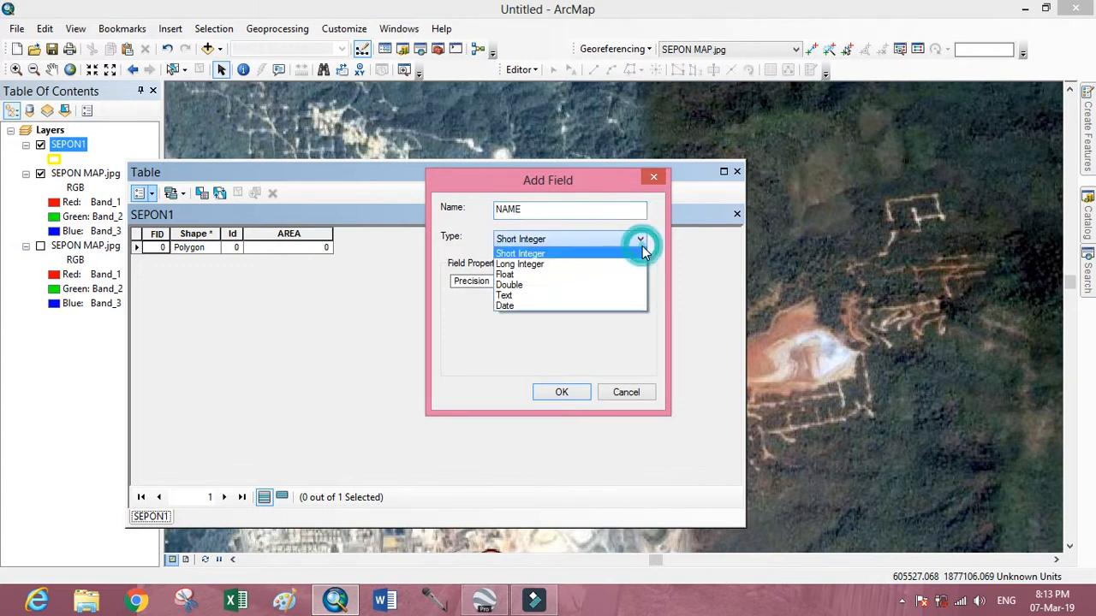
pyautogui.click(535, 296)
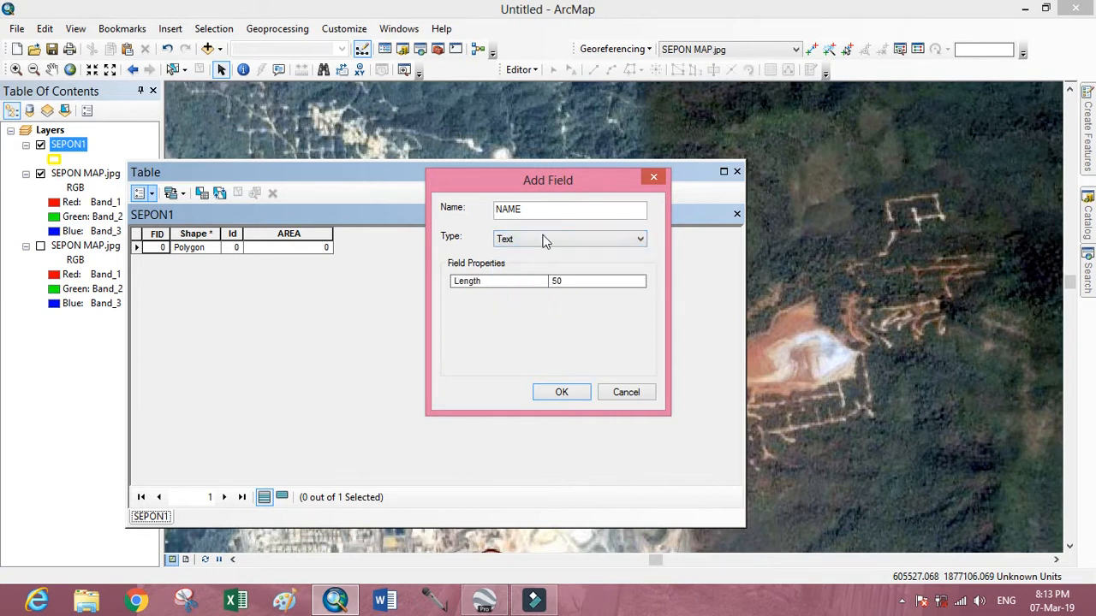
pyautogui.click(562, 393)
pyautogui.click(425, 247)
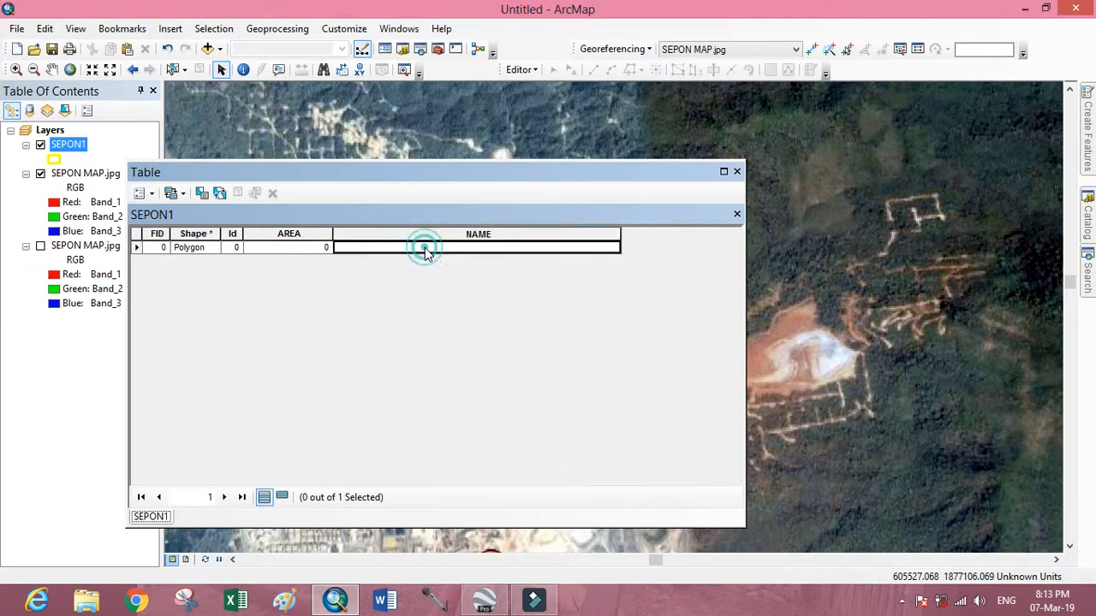
pyautogui.click(737, 172)
# Start an edit session on the SEPON1 layer, continuing past the spatial reference warning.
pyautogui.click(537, 71)
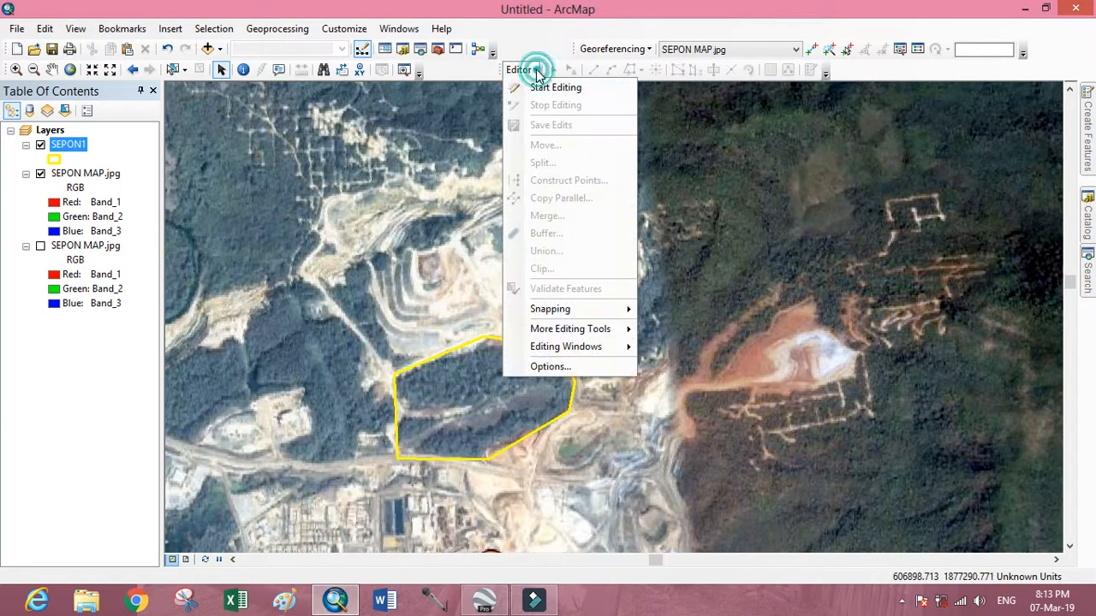
pyautogui.click(567, 85)
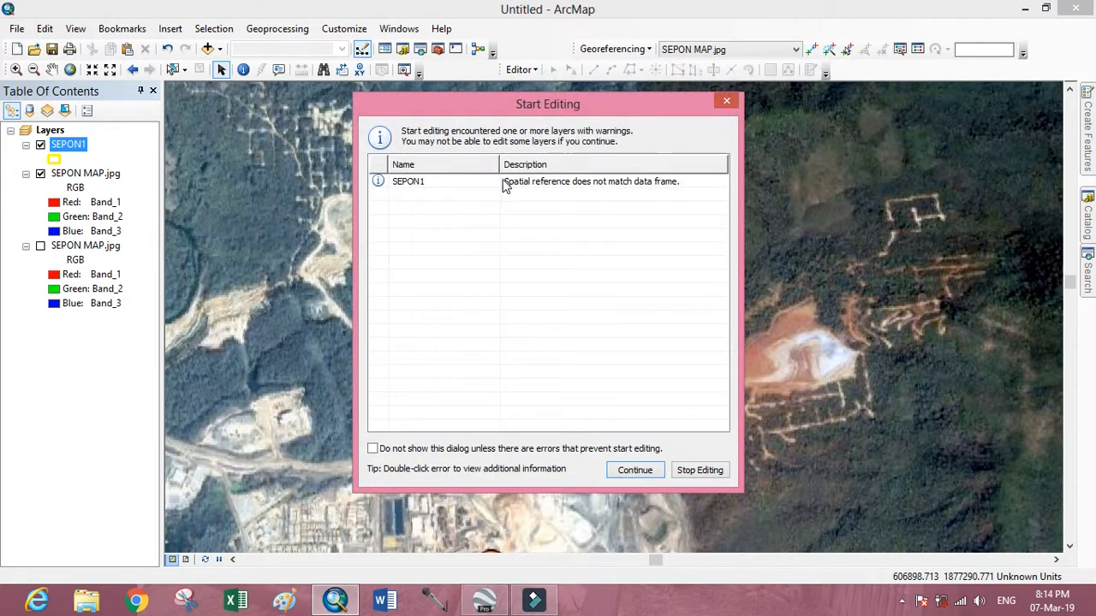
pyautogui.click(448, 181)
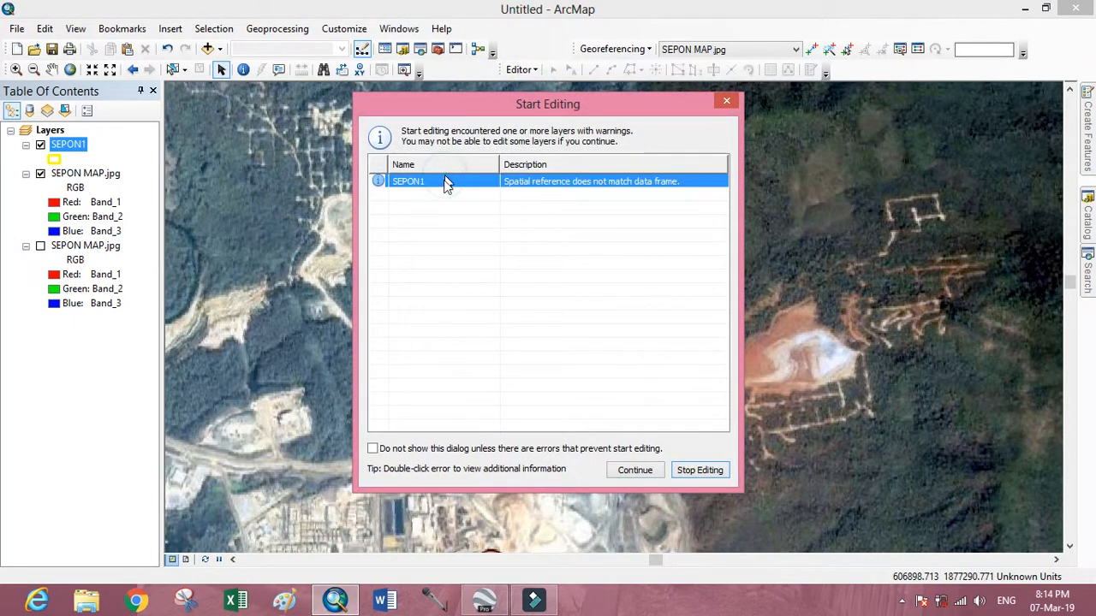
pyautogui.click(630, 471)
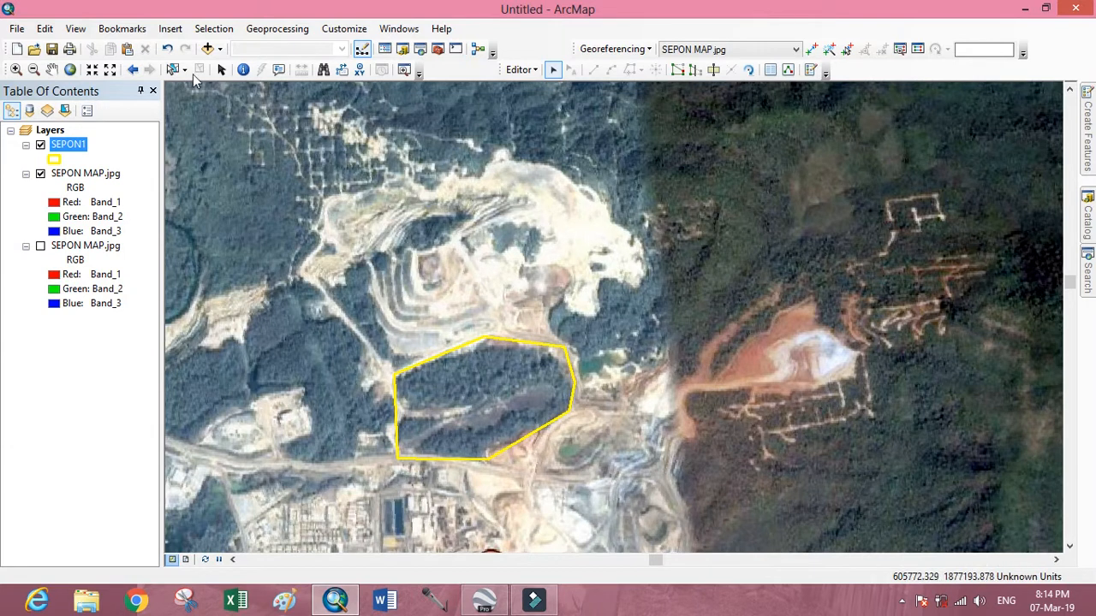
# Select the digitized polygon on the map and open the SEPON1 attribute table.
pyautogui.click(170, 69)
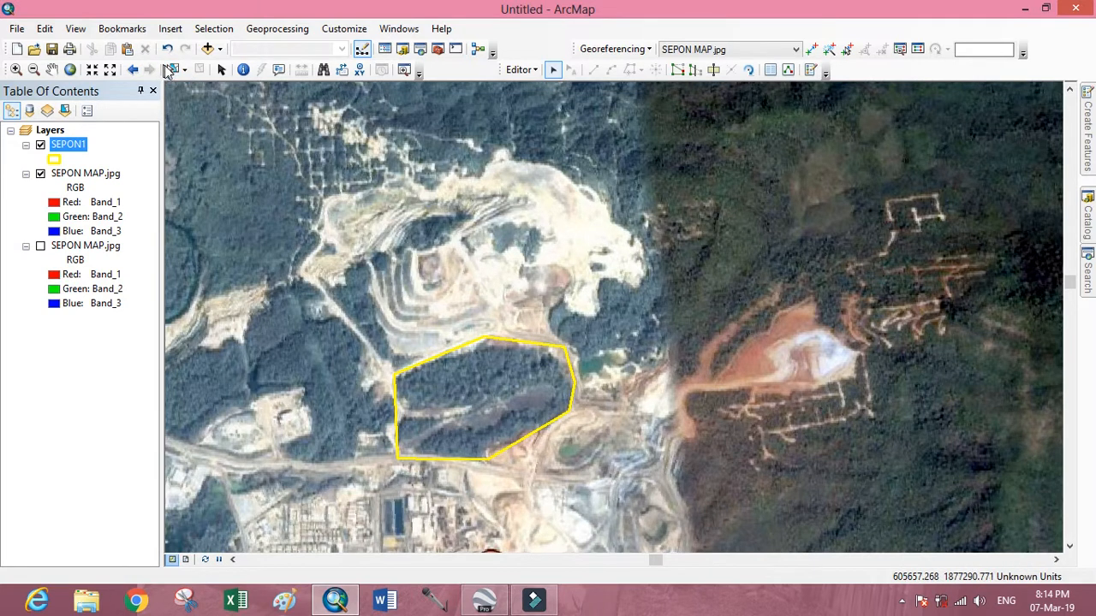
pyautogui.click(529, 392)
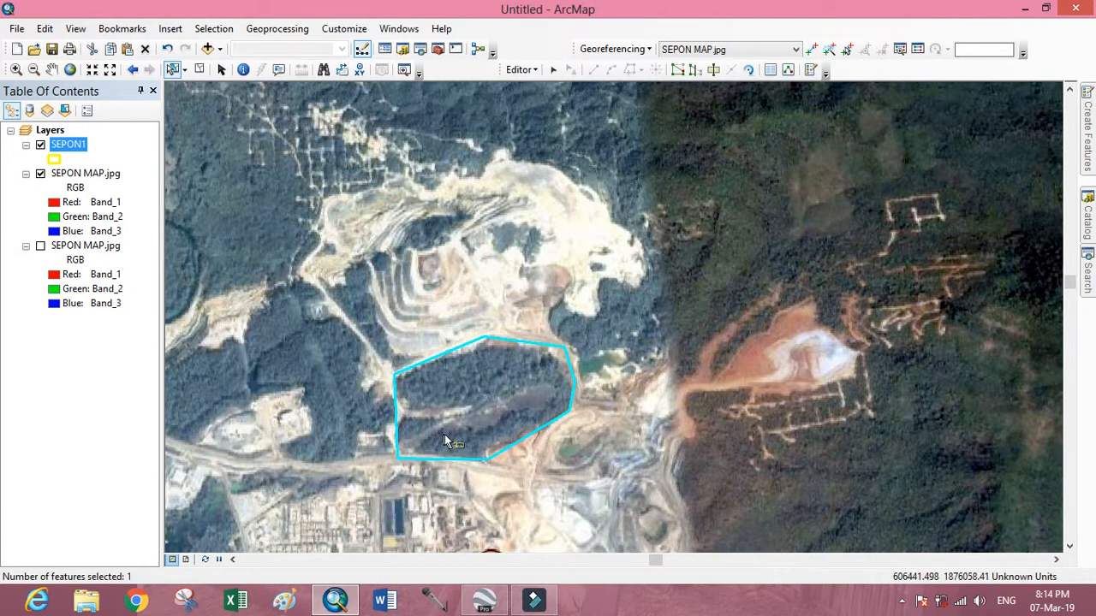
pyautogui.rightClick(73, 152)
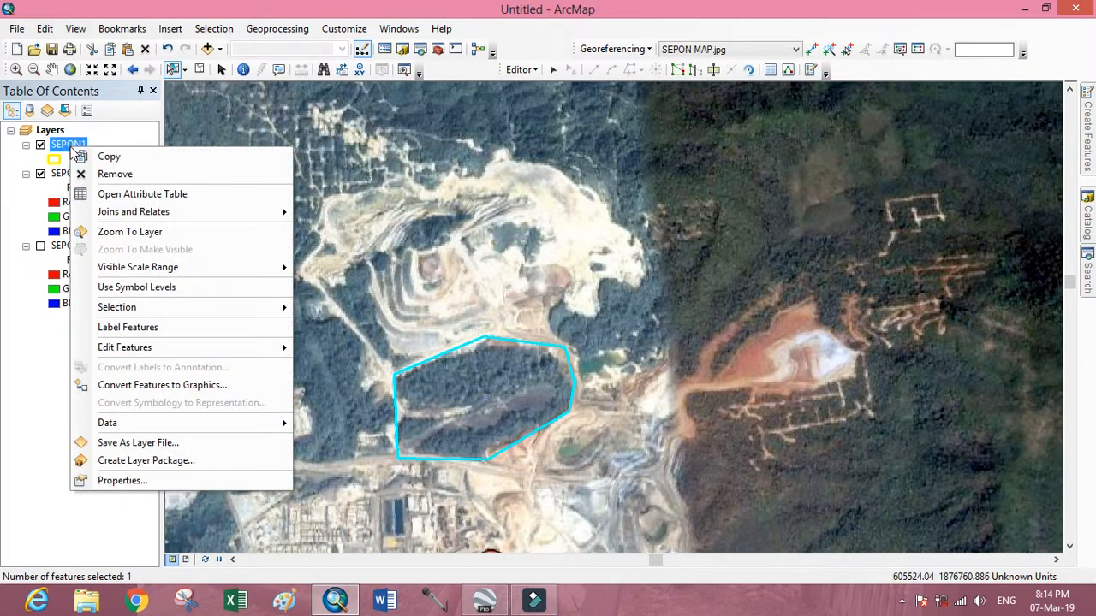
pyautogui.click(163, 197)
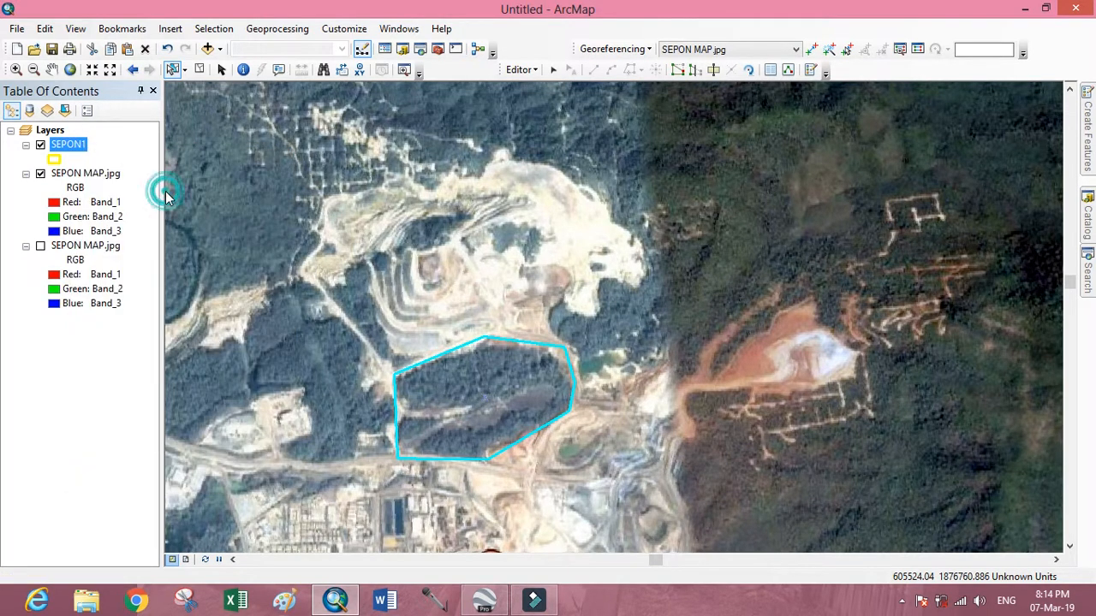
pyautogui.moveTo(507, 172); pyautogui.dragTo(310, 172)
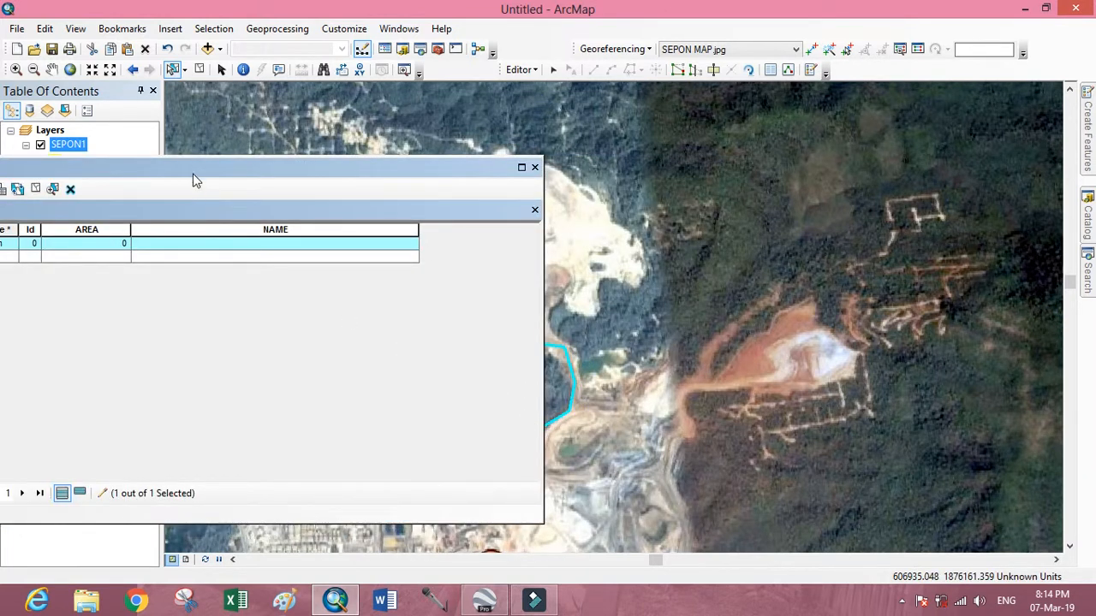
pyautogui.moveTo(248, 169); pyautogui.dragTo(394, 144)
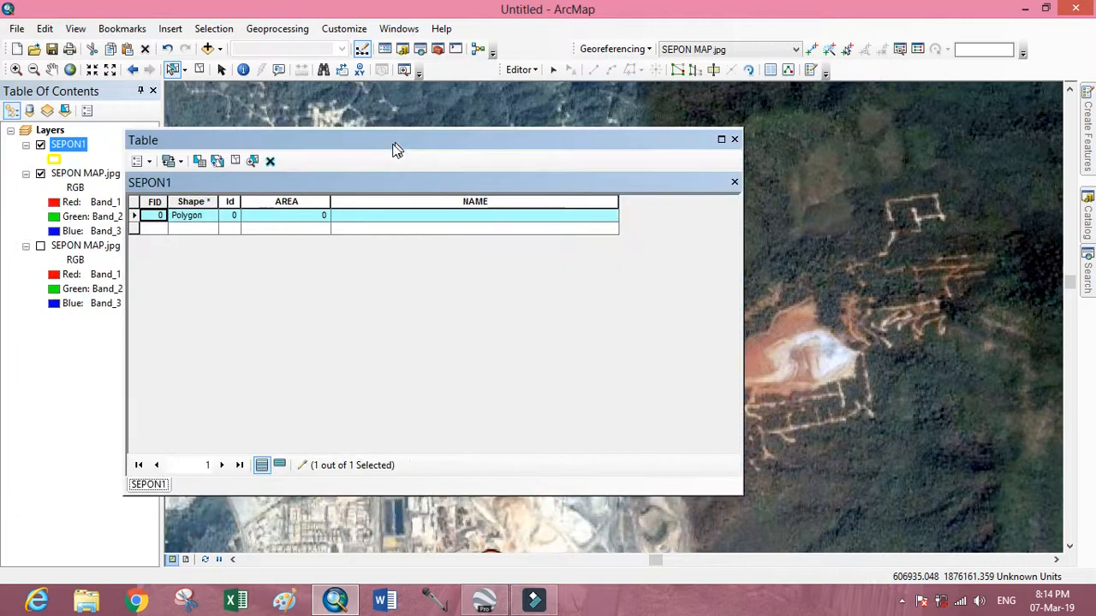
# Calculate the selected polygon's area in hectares into the AREA field, using the data source's coordinate system.
pyautogui.rightClick(292, 204)
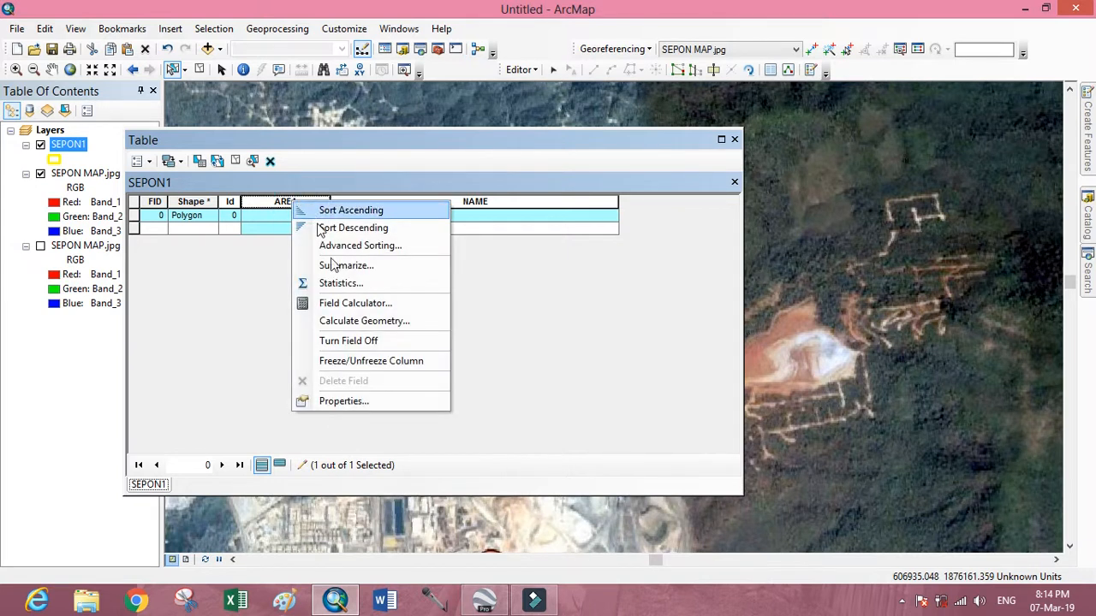
pyautogui.click(359, 322)
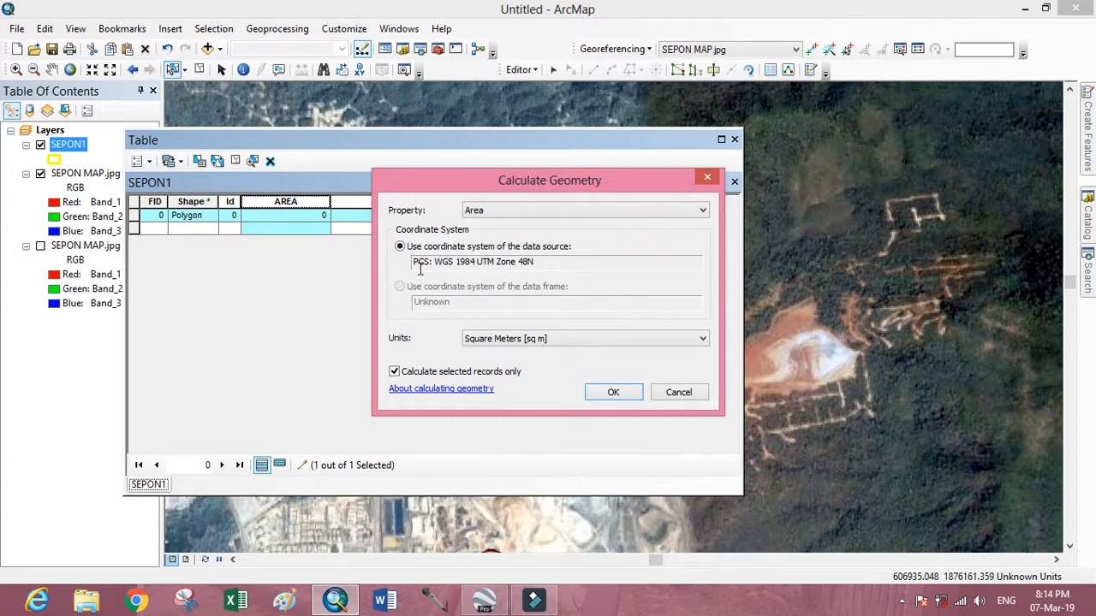
pyautogui.moveTo(432, 261); pyautogui.dragTo(535, 263)
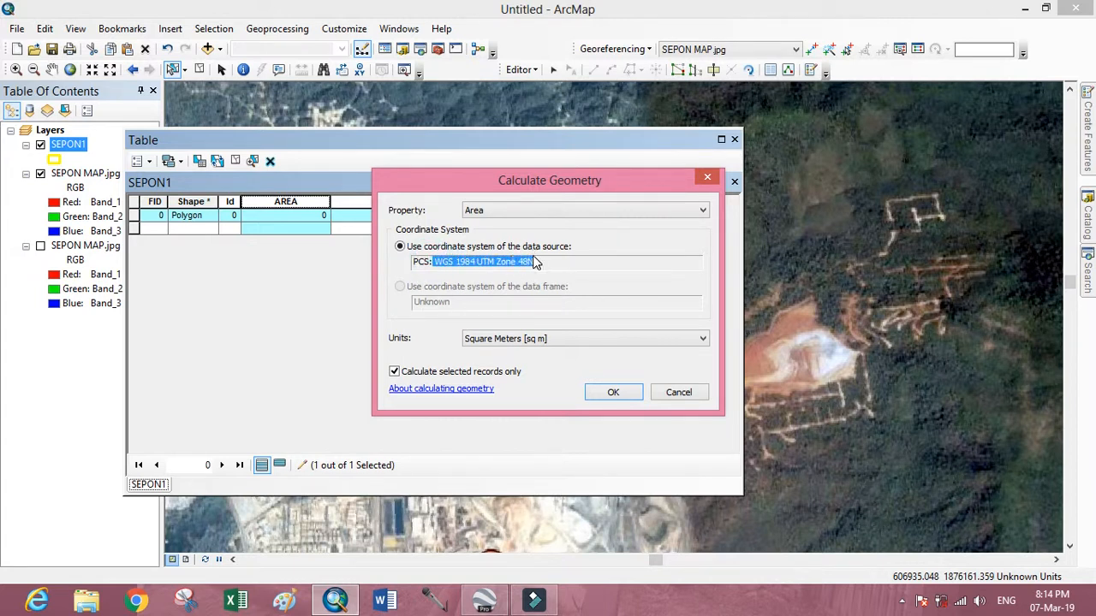
pyautogui.click(551, 262)
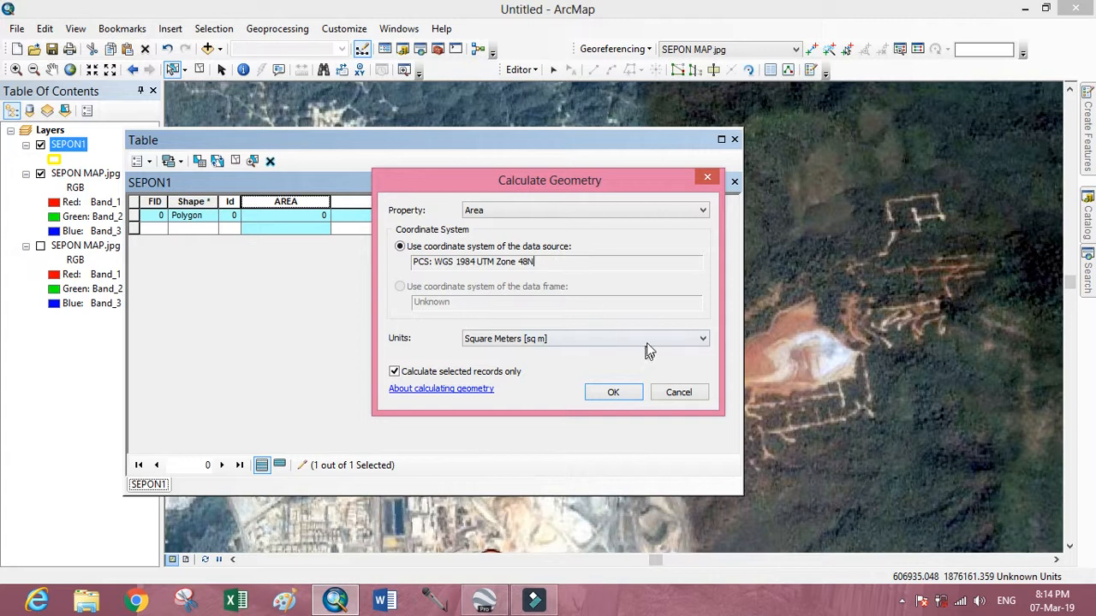
pyautogui.click(700, 339)
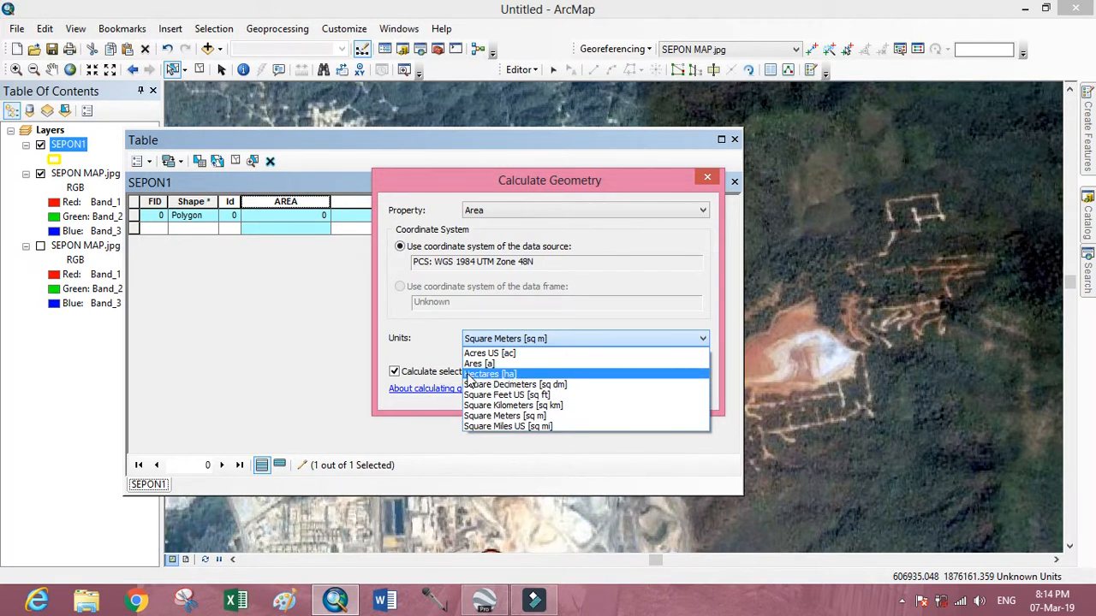
pyautogui.click(513, 375)
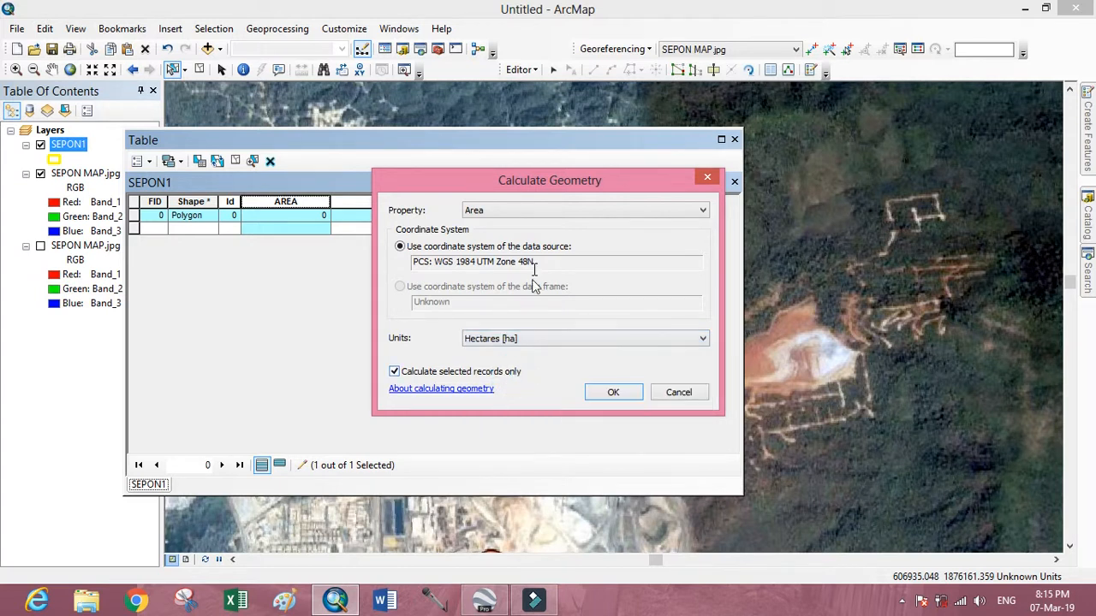
pyautogui.click(622, 400)
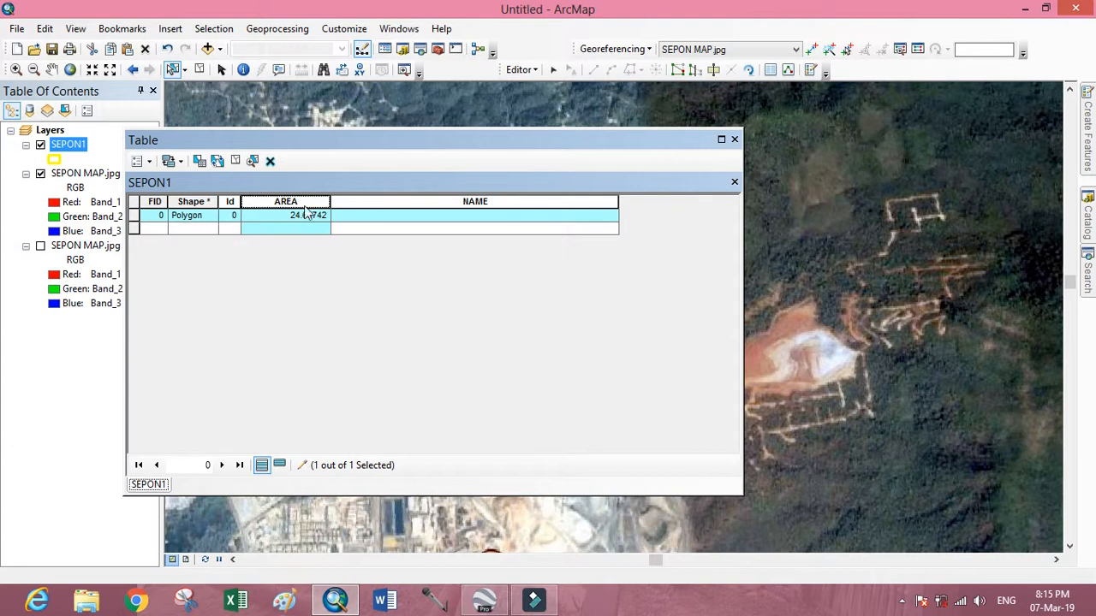
# Check the polygon's calculated value in the AREA field and close the attribute table.
pyautogui.click(313, 213)
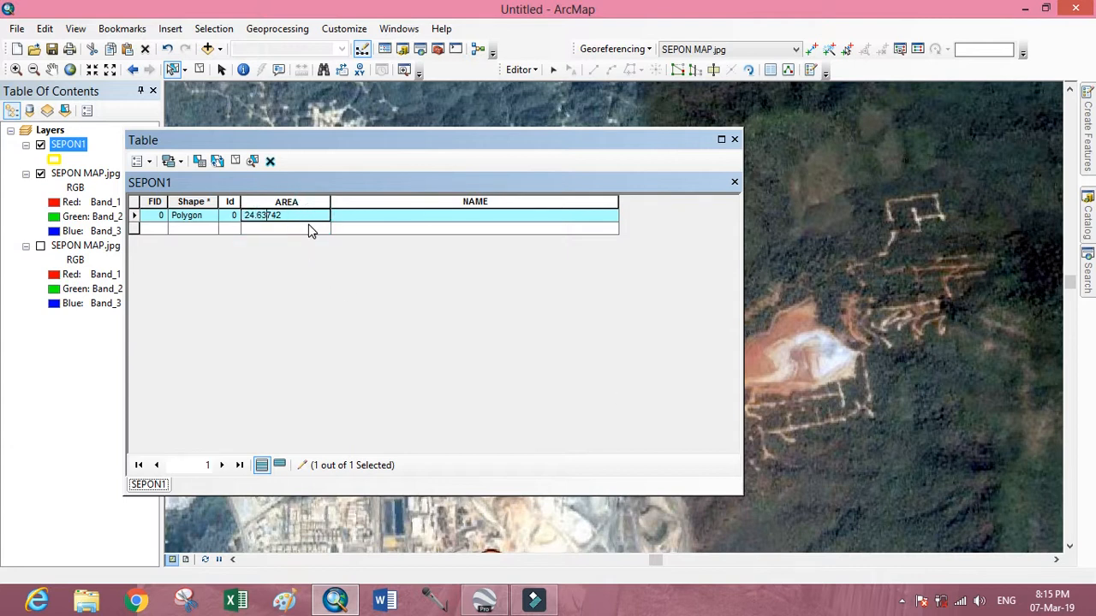
pyautogui.click(311, 230)
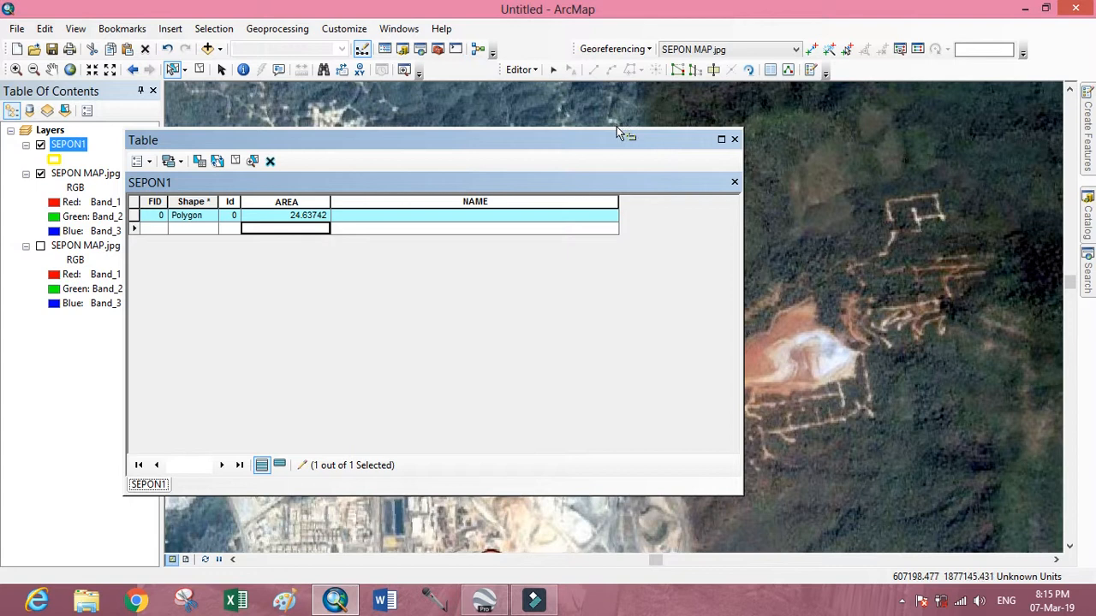
pyautogui.moveTo(562, 143); pyautogui.dragTo(512, 126)
pyautogui.click(584, 317)
pyautogui.click(545, 380)
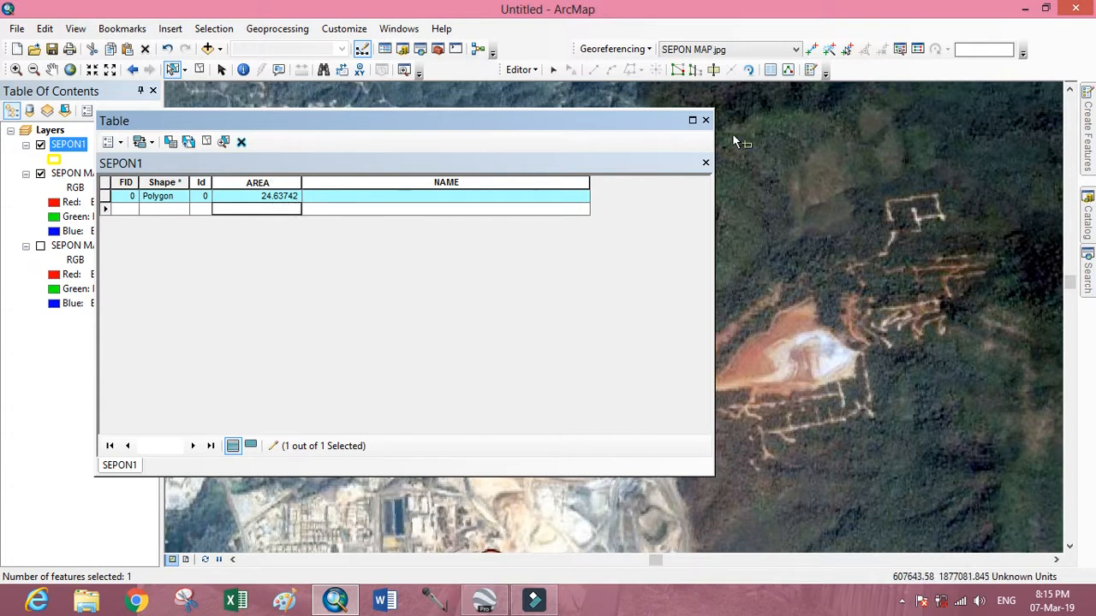
pyautogui.click(705, 120)
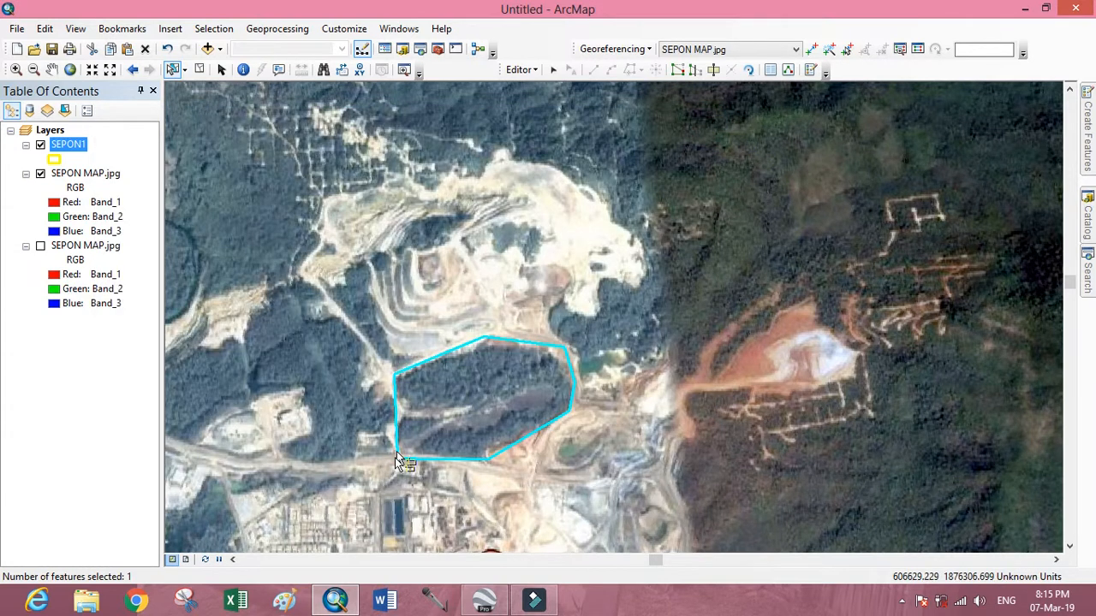
# Examine the digitized polygon's location within the whole georeferenced image and its control points.
pyautogui.click(551, 269)
pyautogui.click(526, 377)
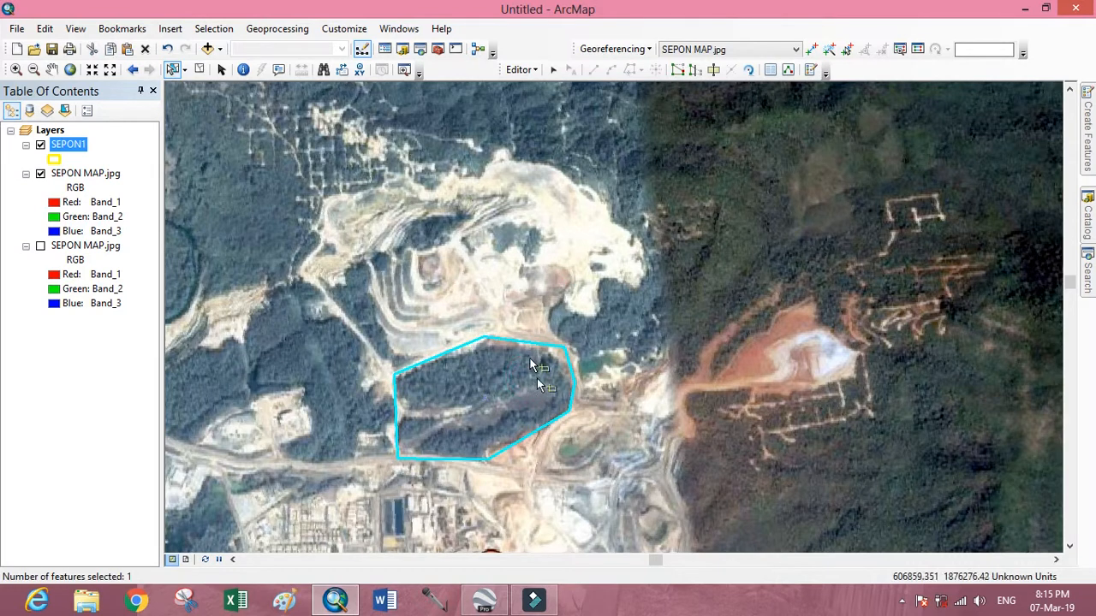
pyautogui.moveTo(602, 478); pyautogui.dragTo(622, 394)
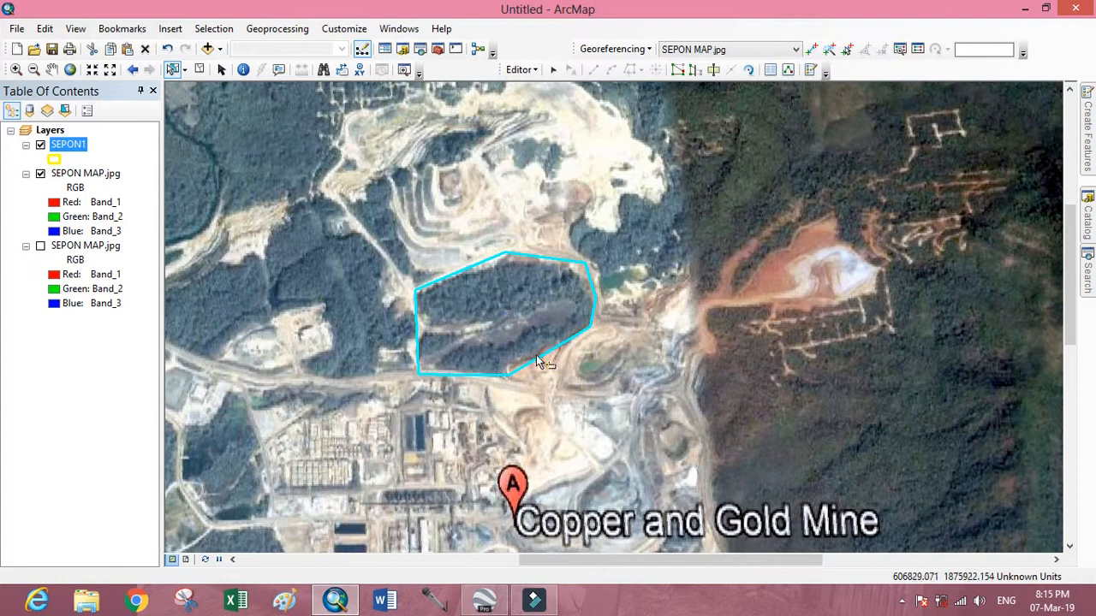
pyautogui.scroll(-2, 538, 358)
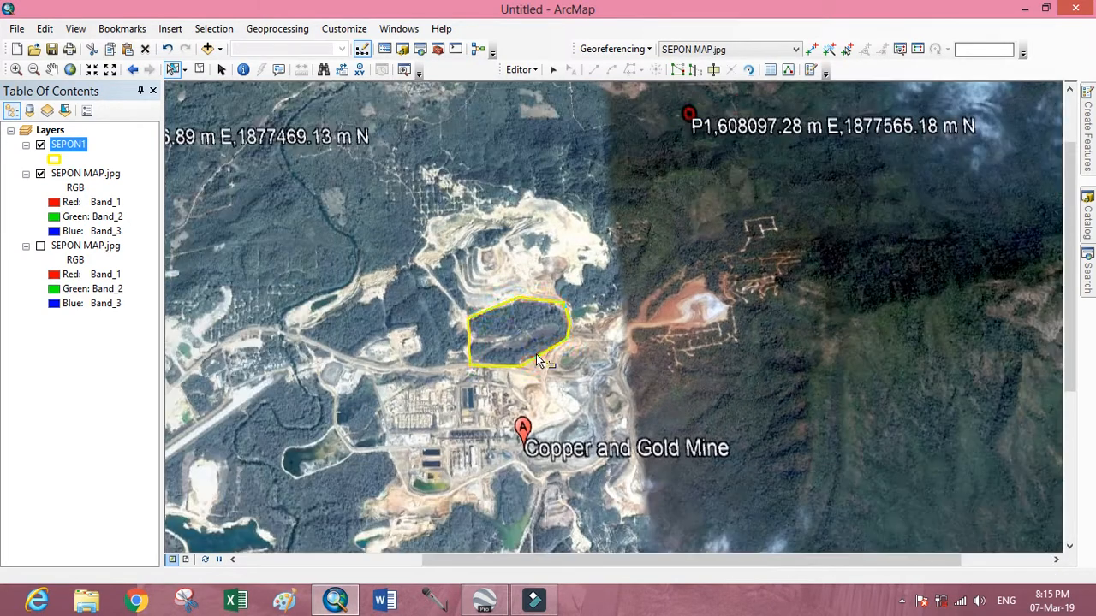
pyautogui.scroll(-2, 536, 353)
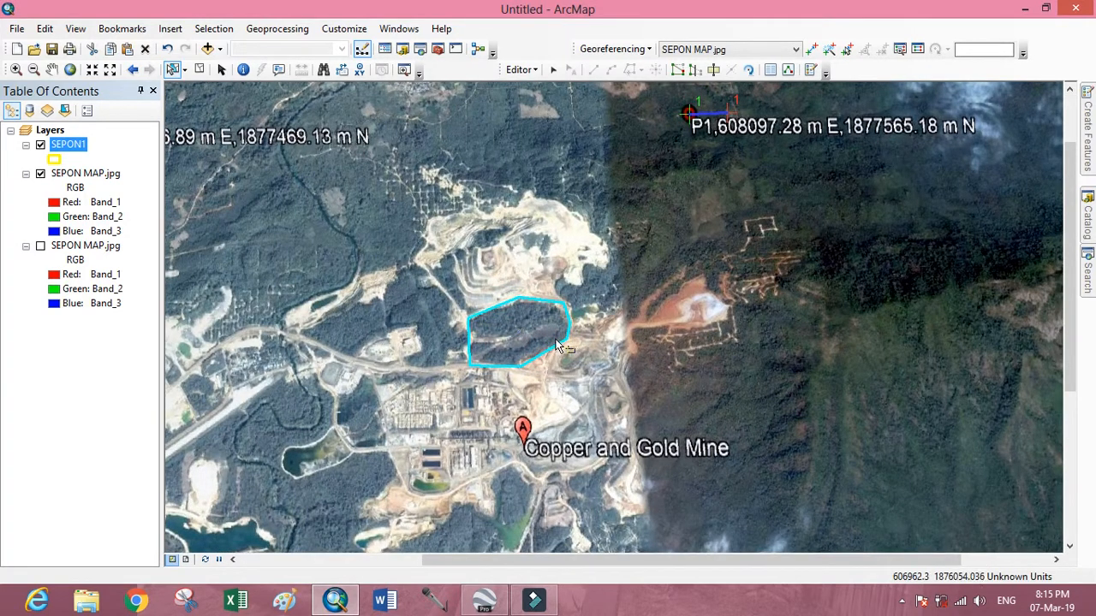
pyautogui.scroll(-2, 557, 345)
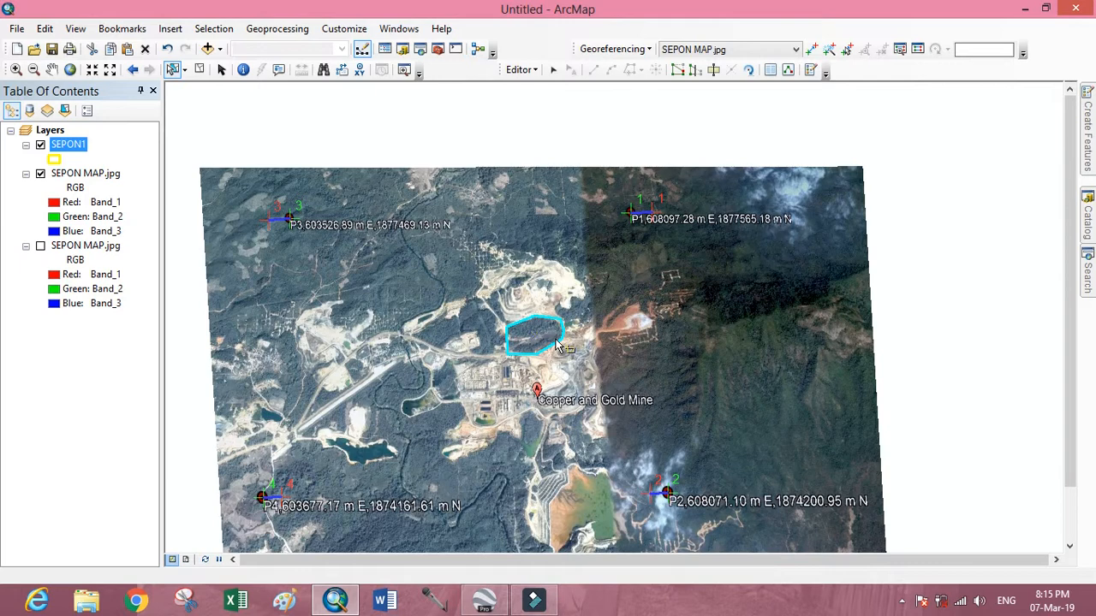
pyautogui.scroll(-1, 557, 345)
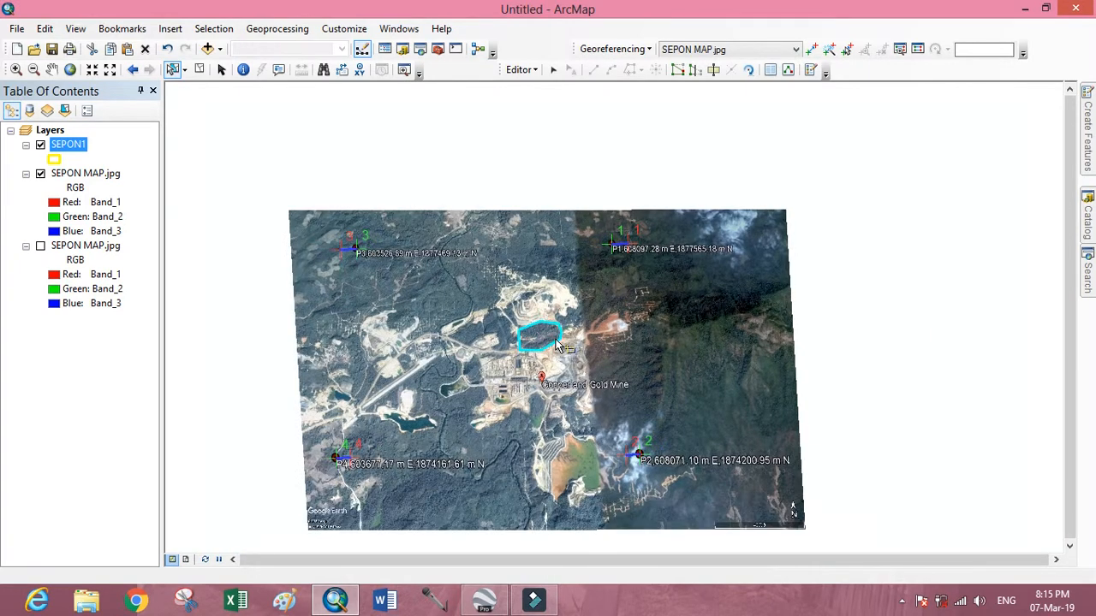
pyautogui.scroll(1, 557, 345)
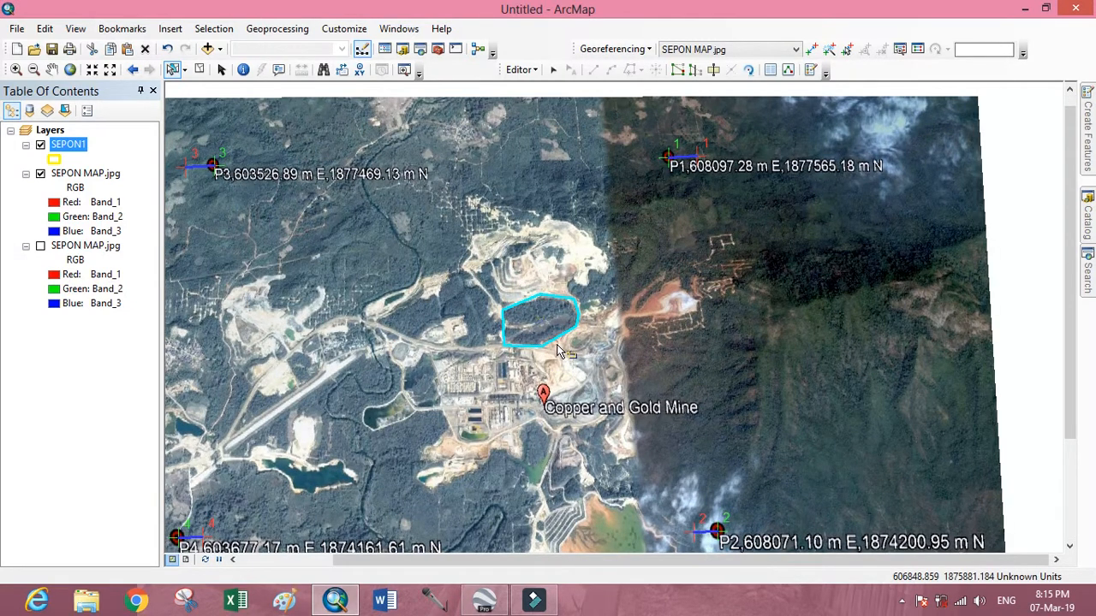
pyautogui.scroll(-1, 557, 351)
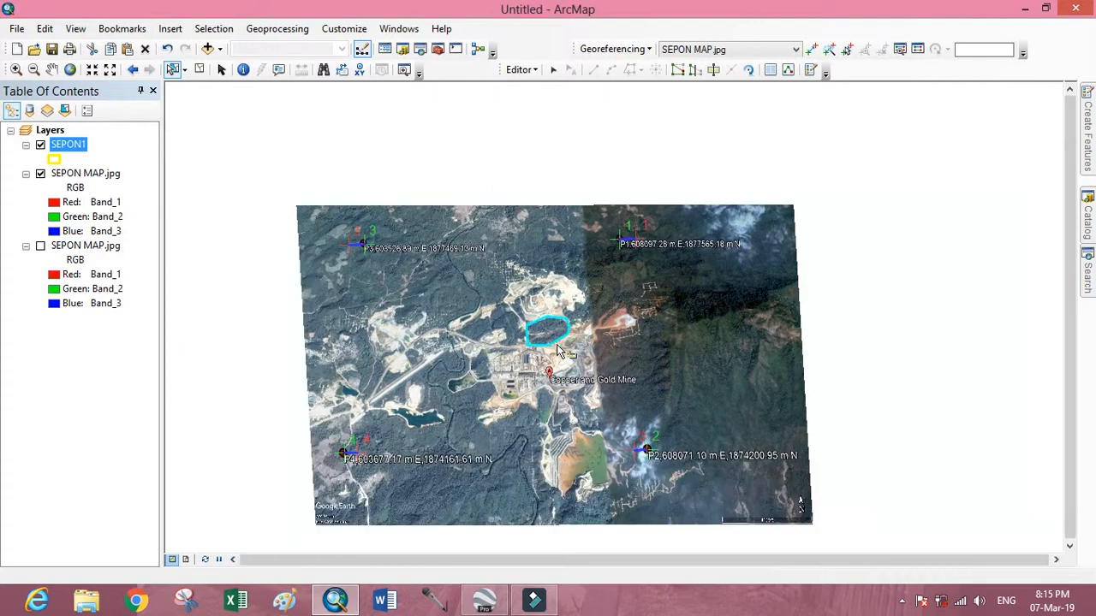
pyautogui.scroll(1, 556, 350)
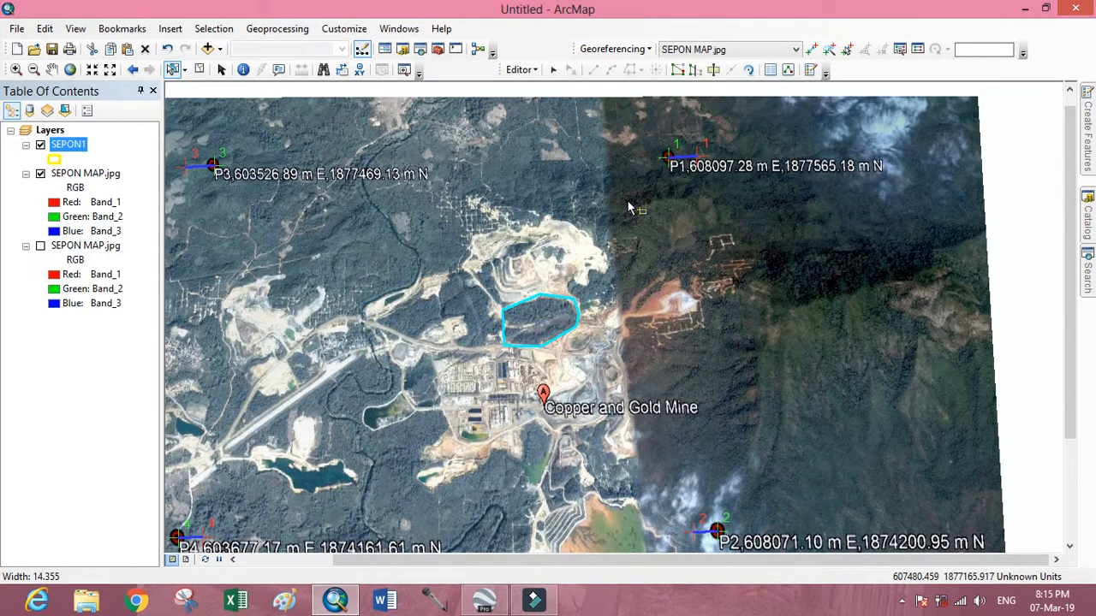
# Clear the polygon selection and switch to Google Earth Pro.
pyautogui.click(565, 267)
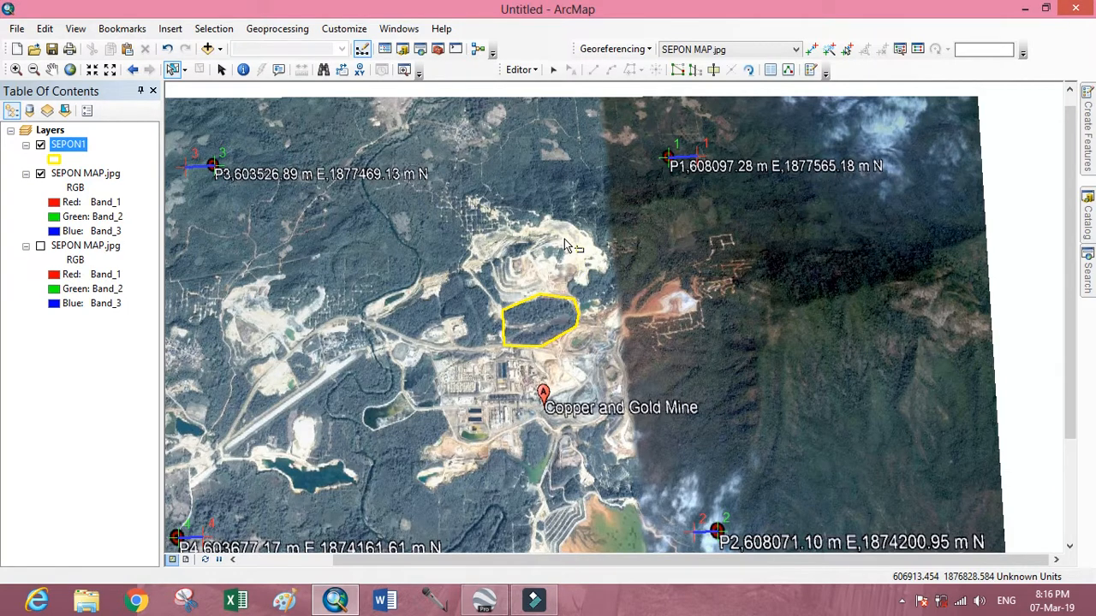
pyautogui.click(477, 596)
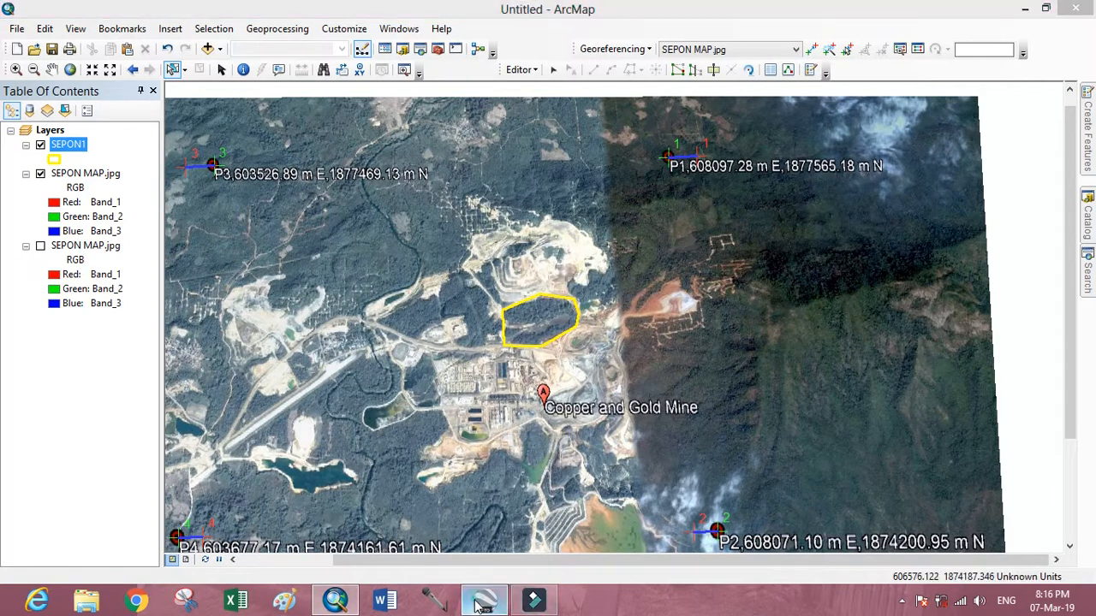